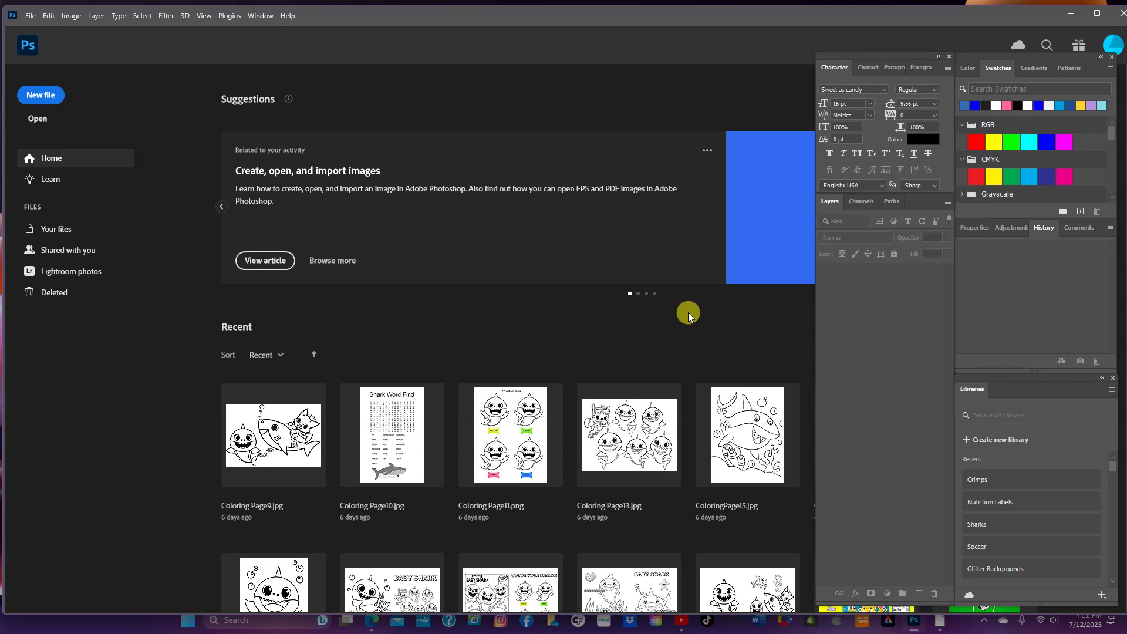
Step: Open 6KOK CHIP BAG TEMPLATE from Dropbox's 6-CHIP BAG PACKAGE folder and dismiss the missing linked assets notice
click(29, 16)
click(36, 18)
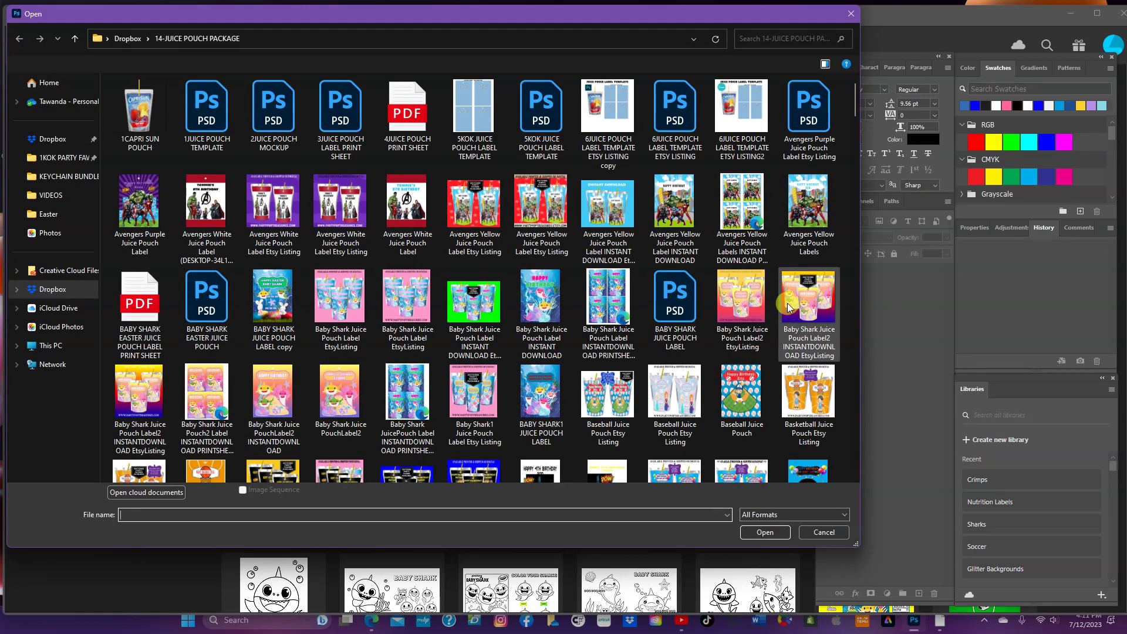
click(32, 141)
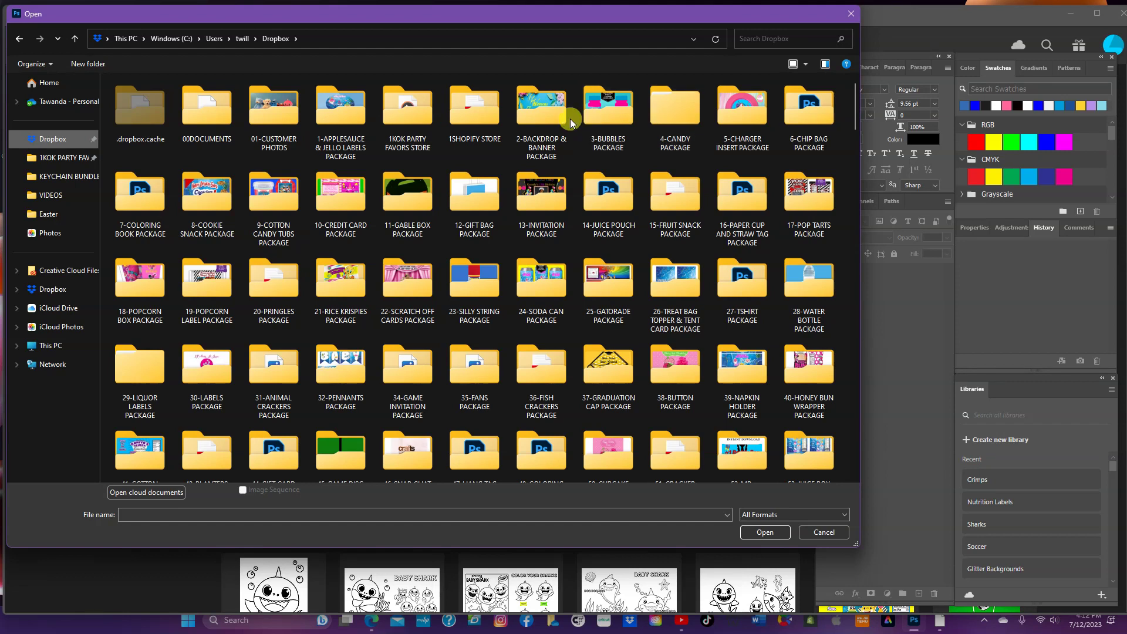
click(816, 120)
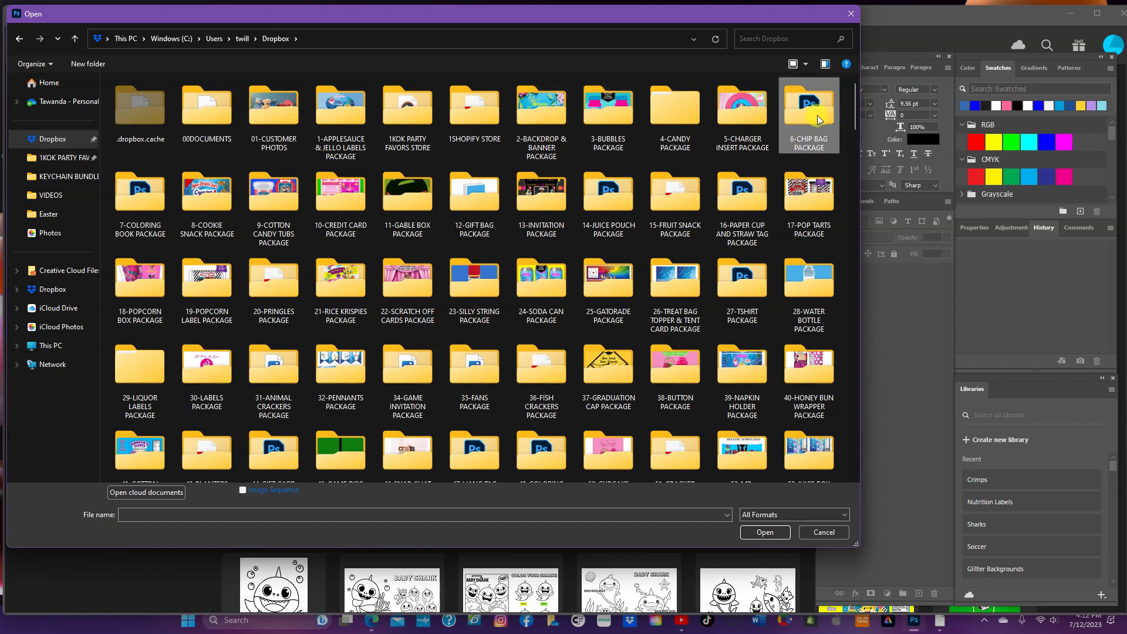
double_click(817, 119)
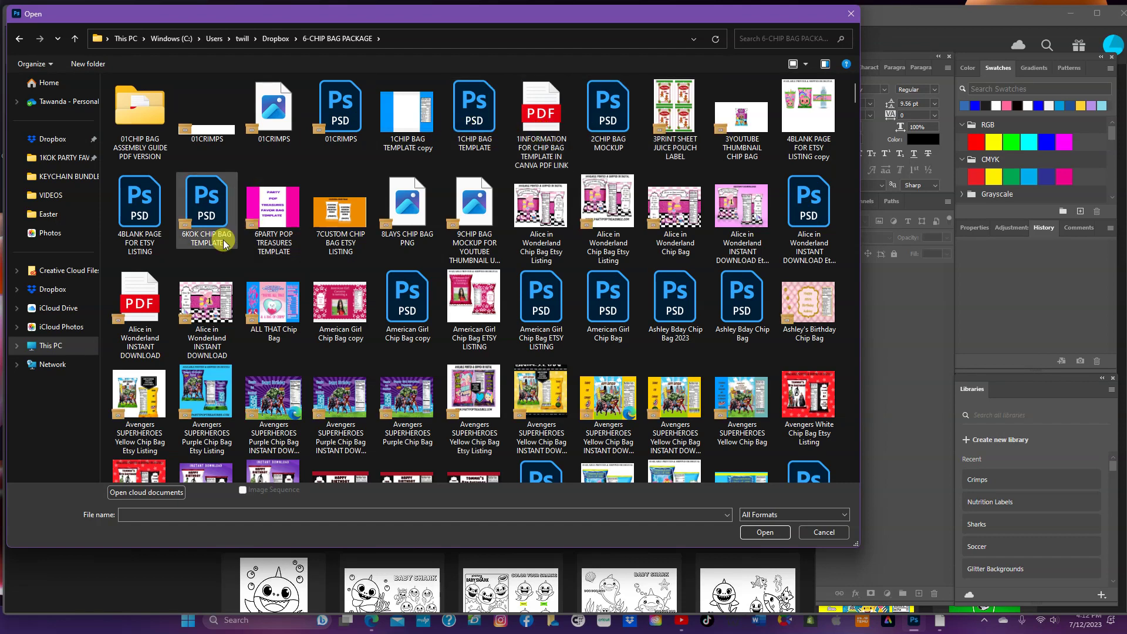
double_click(209, 197)
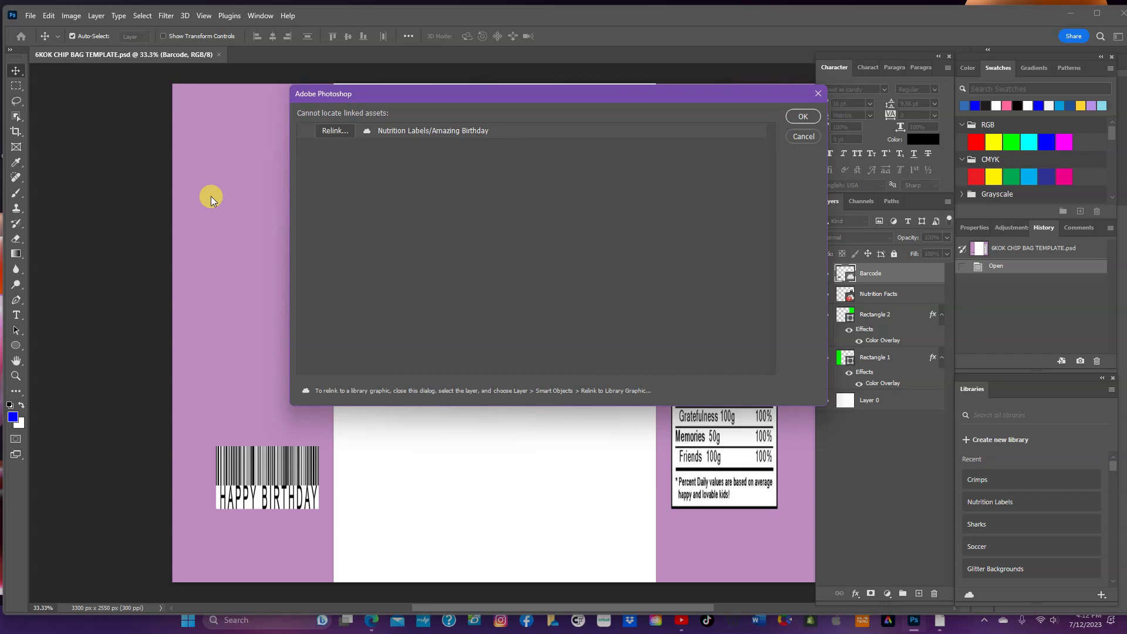
click(801, 115)
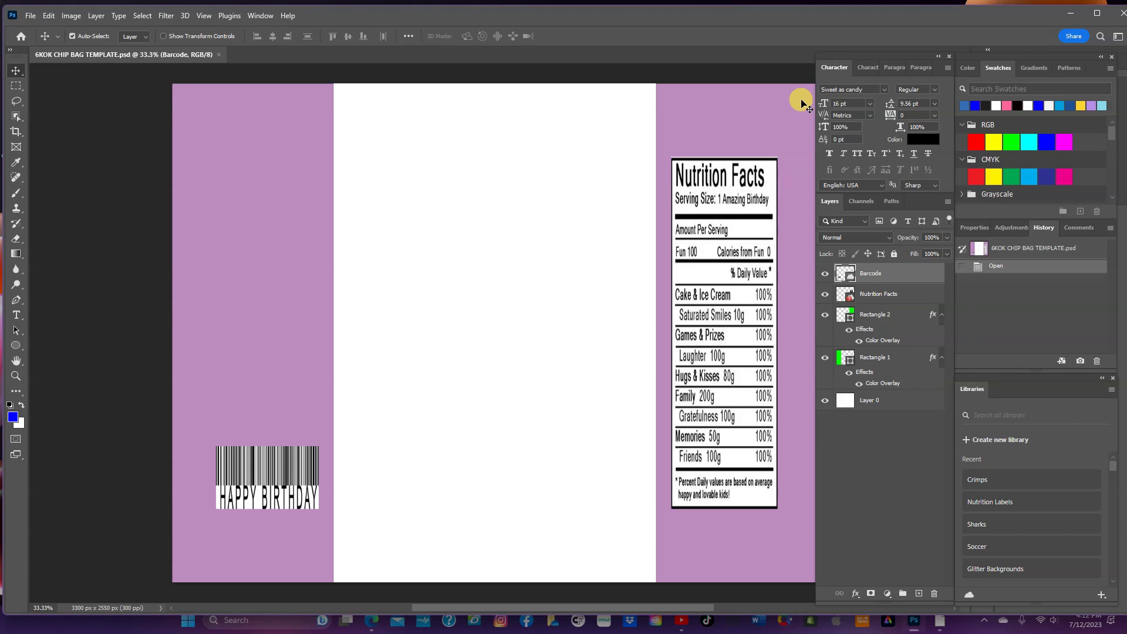
Step: Open the zipper background image 10 from the LOL Dolls folder in Dropbox
key(ctrl+minus)
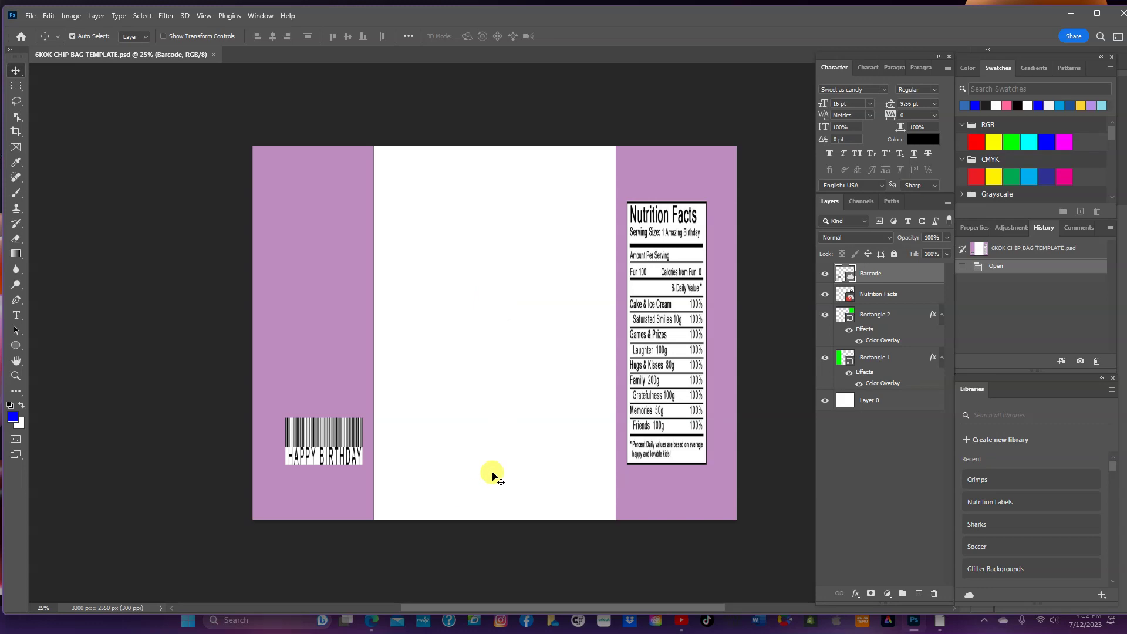
click(30, 16)
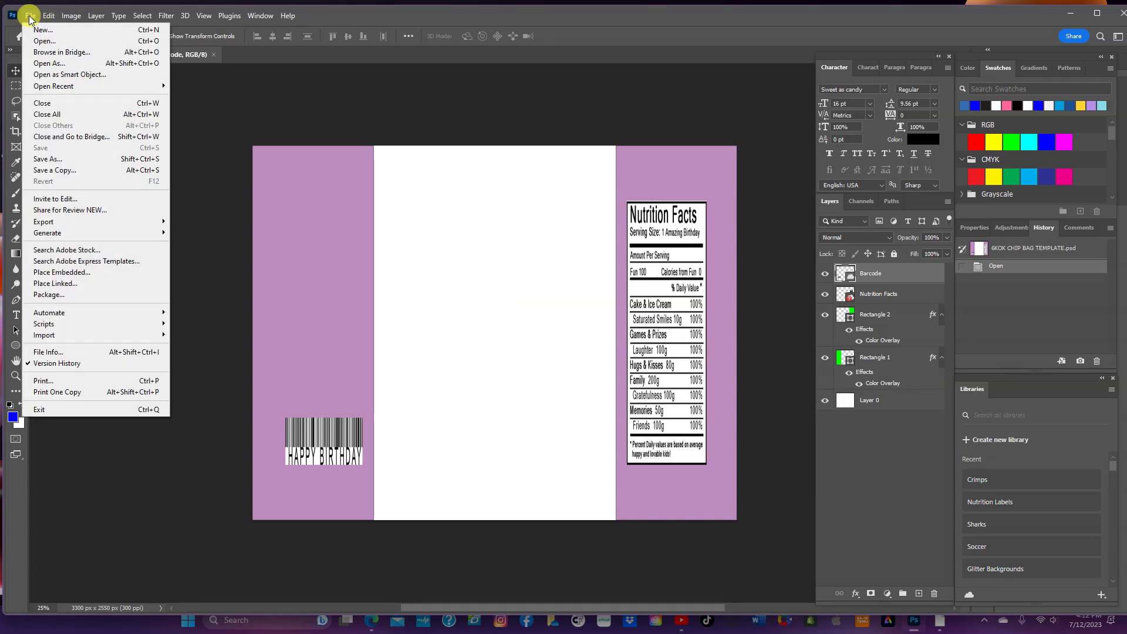
click(47, 42)
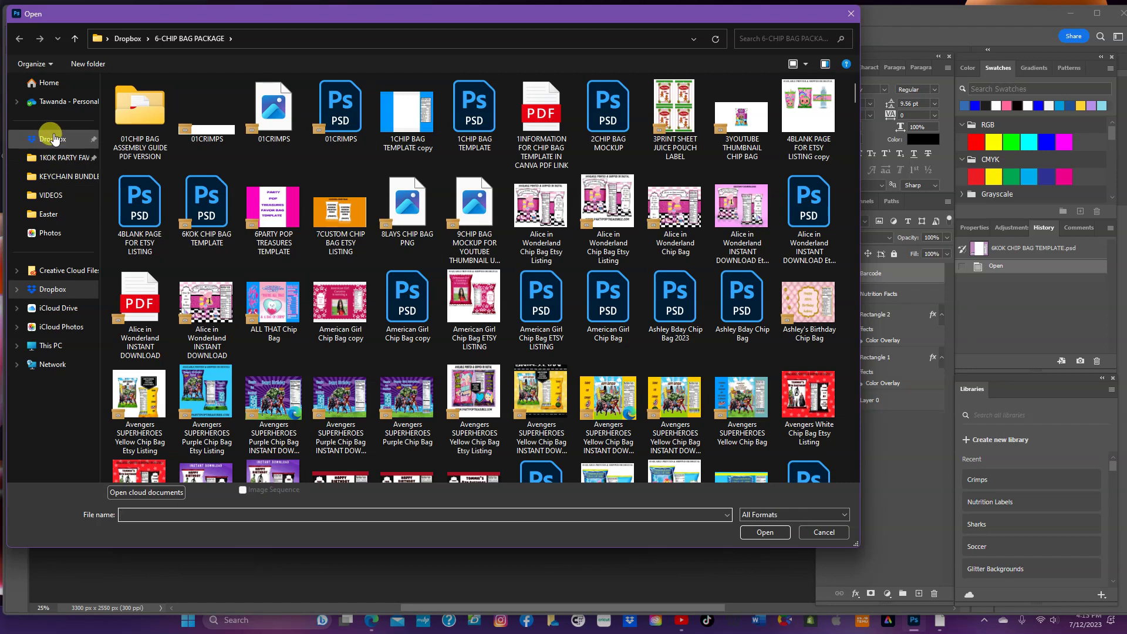
click(53, 139)
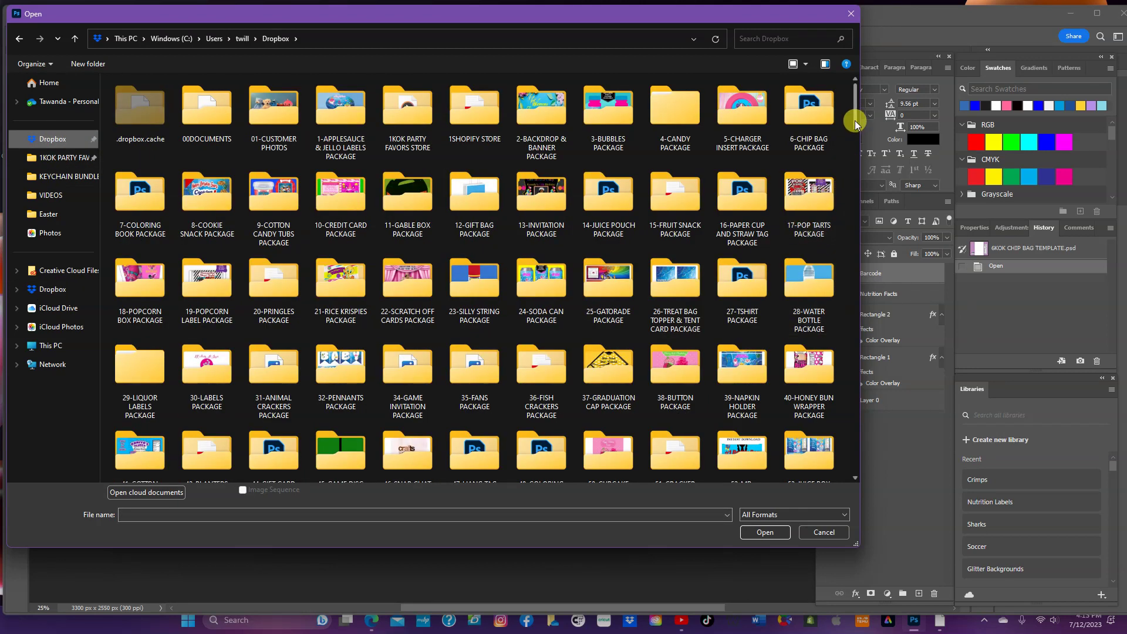
scroll(853, 161, down, 1)
drag(854, 163, 855, 321)
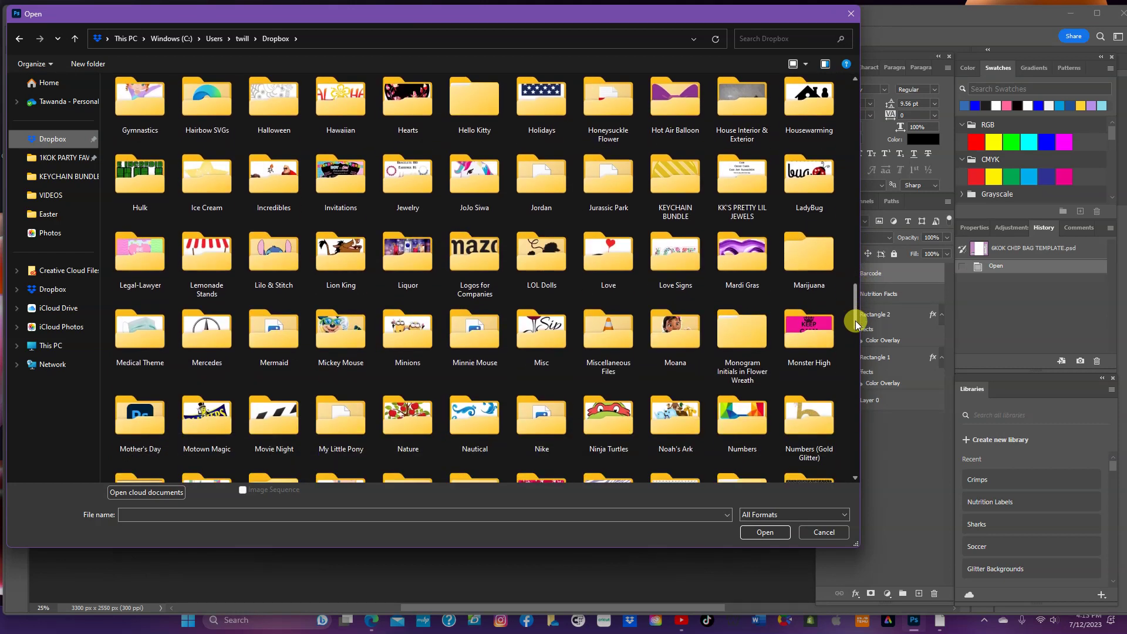
double_click(536, 262)
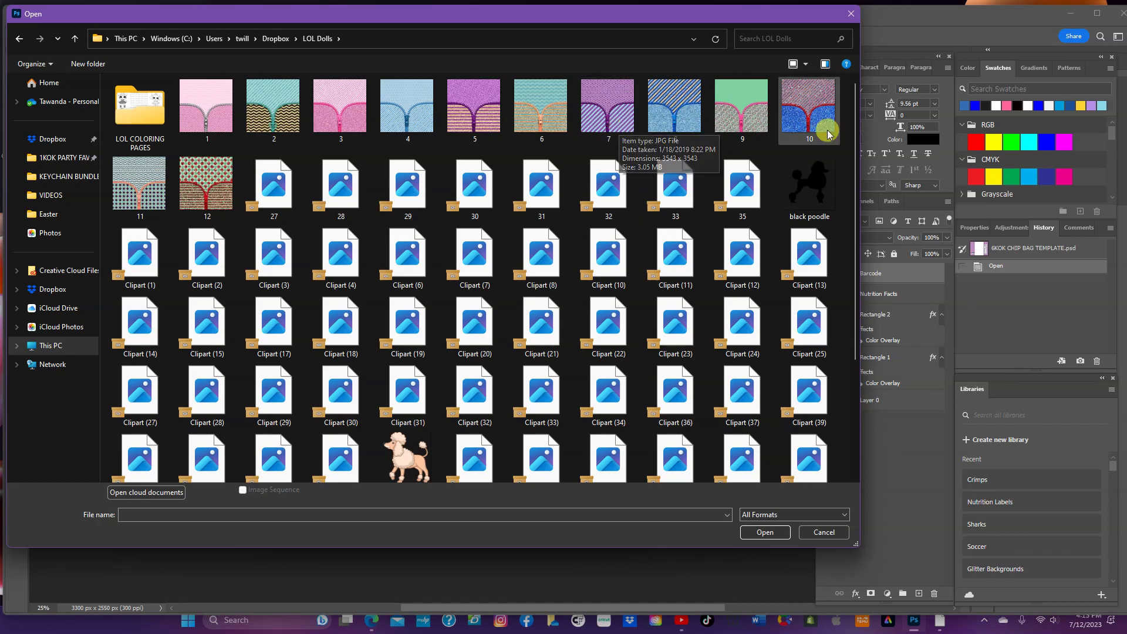
double_click(808, 114)
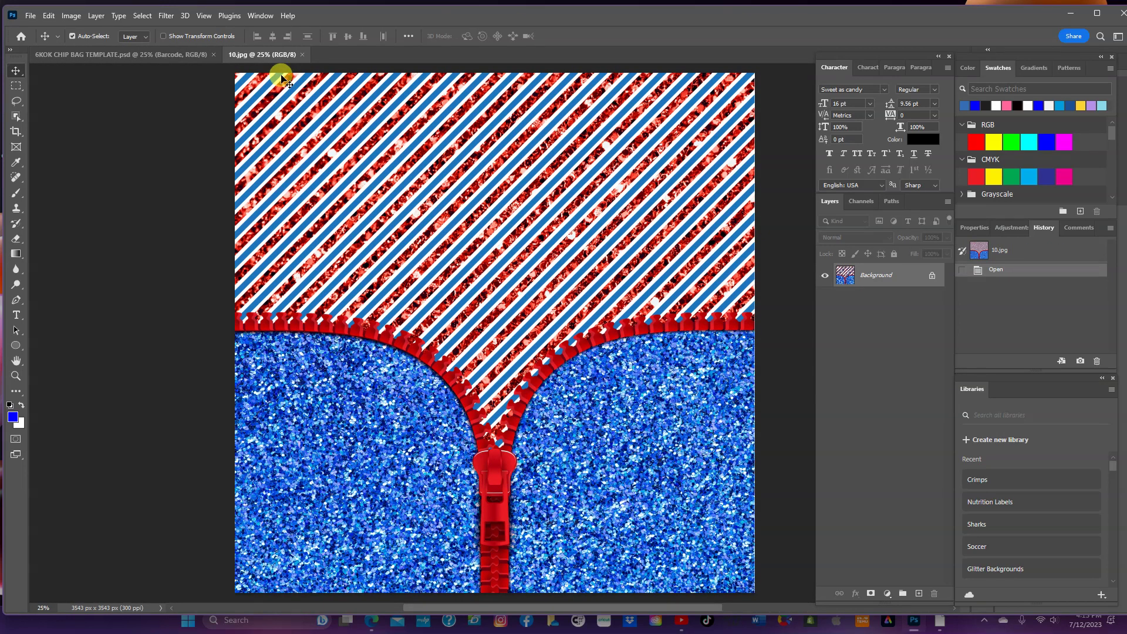
Step: Copy the zipper image from 10.jpg into the chip bag template as a new layer and close 10.jpg
drag(274, 57, 88, 153)
drag(225, 169, 46, 118)
drag(159, 241, 582, 267)
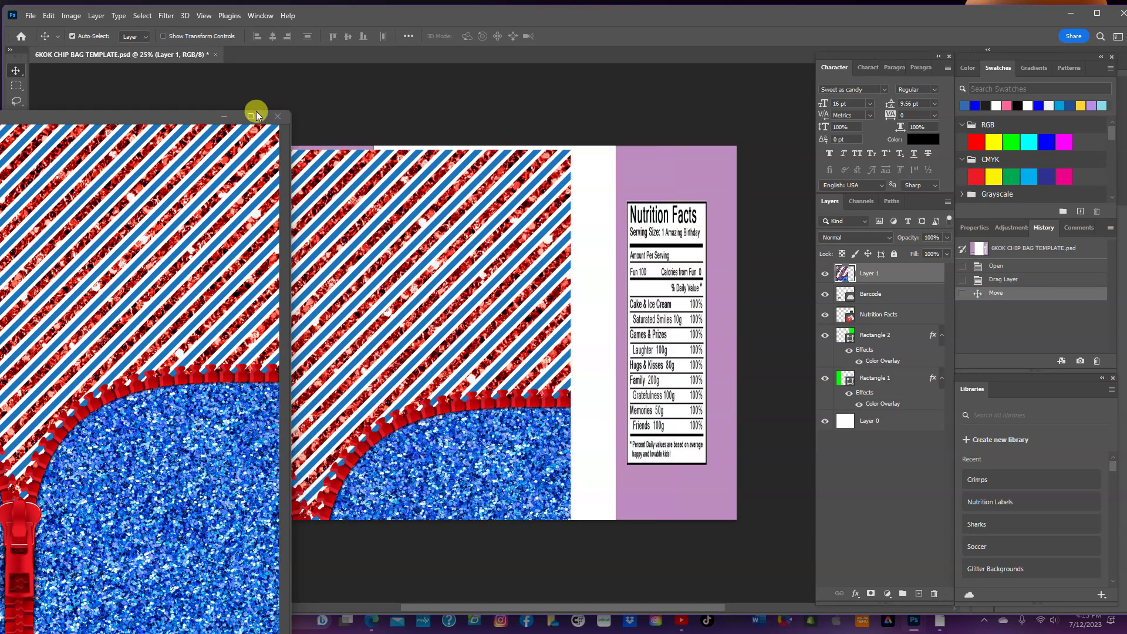
click(274, 118)
Step: Scale the zipper image to about 46% width and 72% height and position it over the template's white centre section
key(ctrl+t)
drag(373, 251, 500, 242)
drag(665, 333, 617, 334)
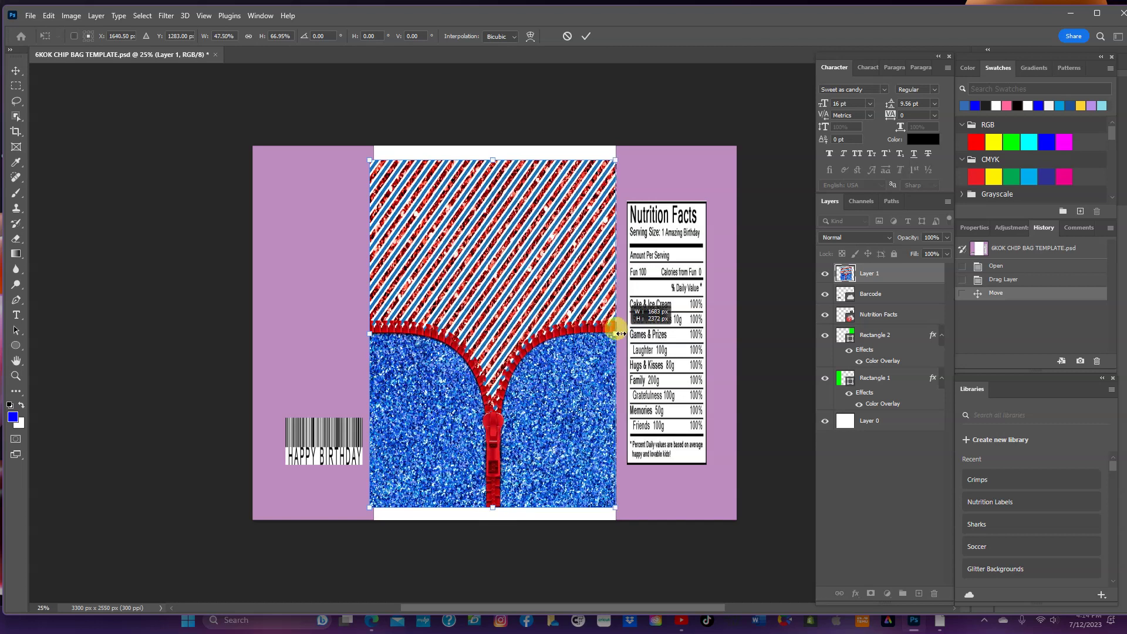
drag(493, 508, 493, 522)
drag(369, 342, 374, 341)
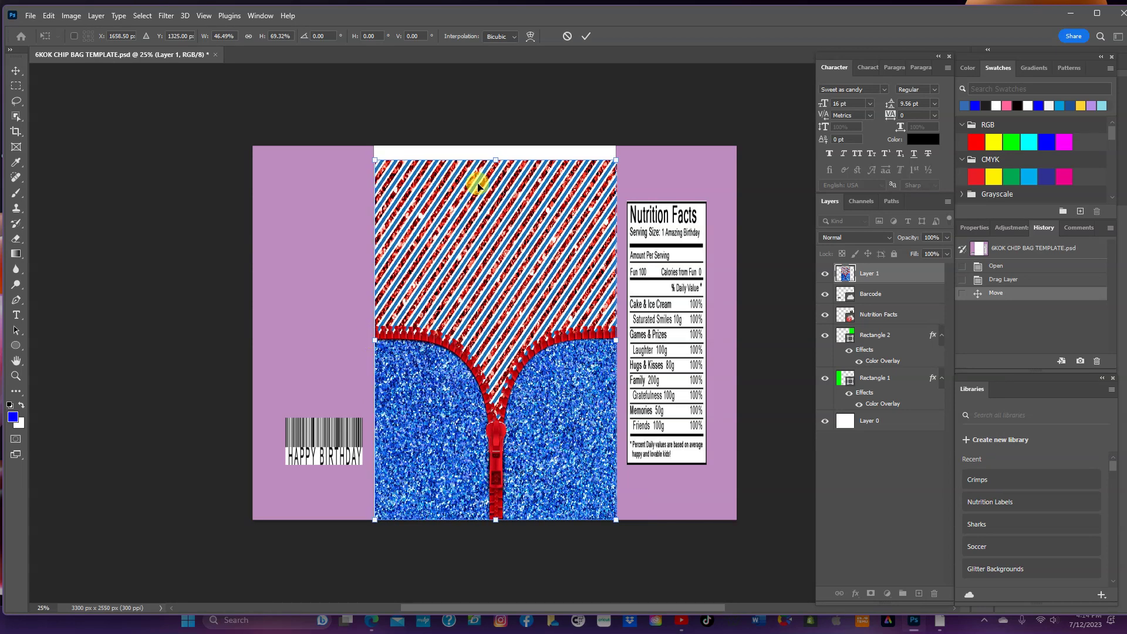
drag(496, 160, 490, 143)
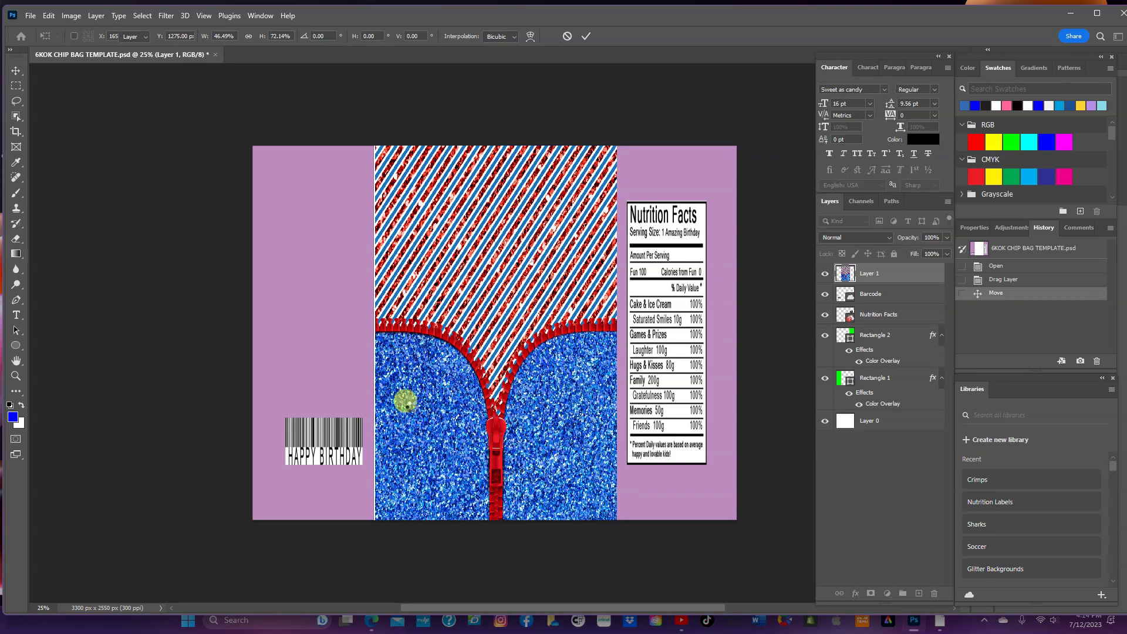
key(Return)
drag(496, 388, 496, 390)
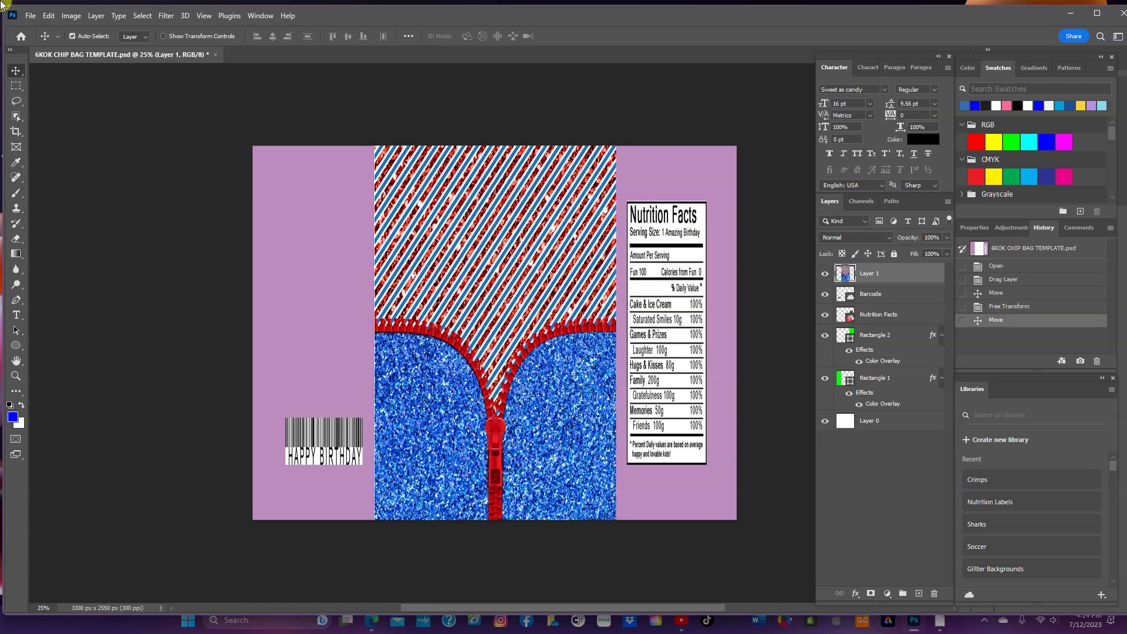
Step: Stretch the zipper image's left edge slightly outward with Free Transform, to about 101% width
click(48, 17)
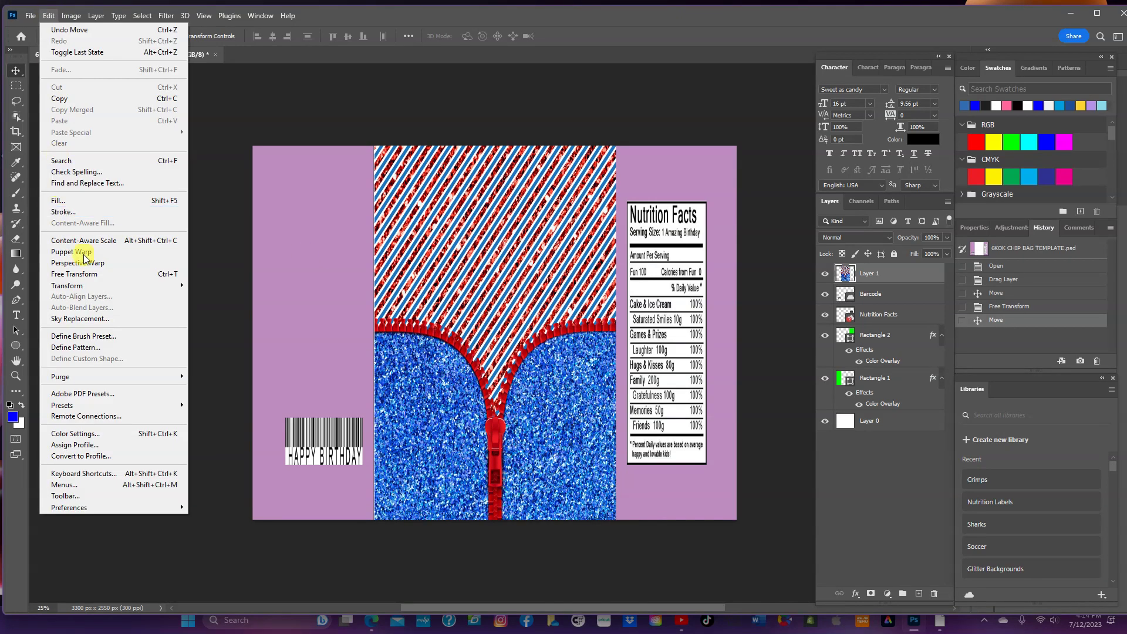
click(77, 274)
drag(375, 334, 372, 334)
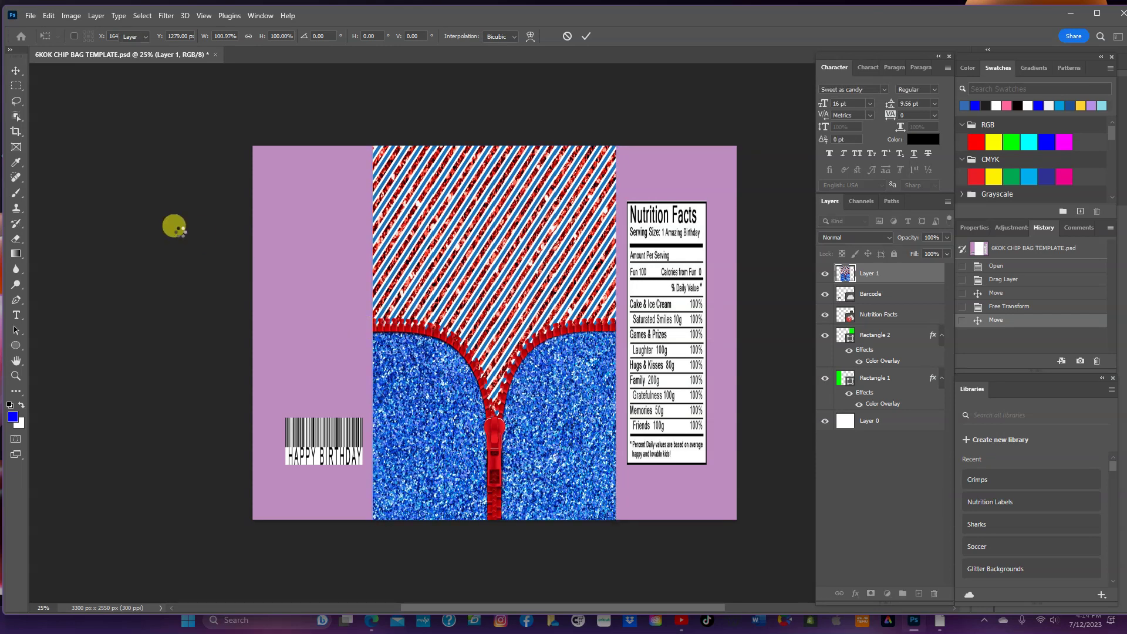
key(Return)
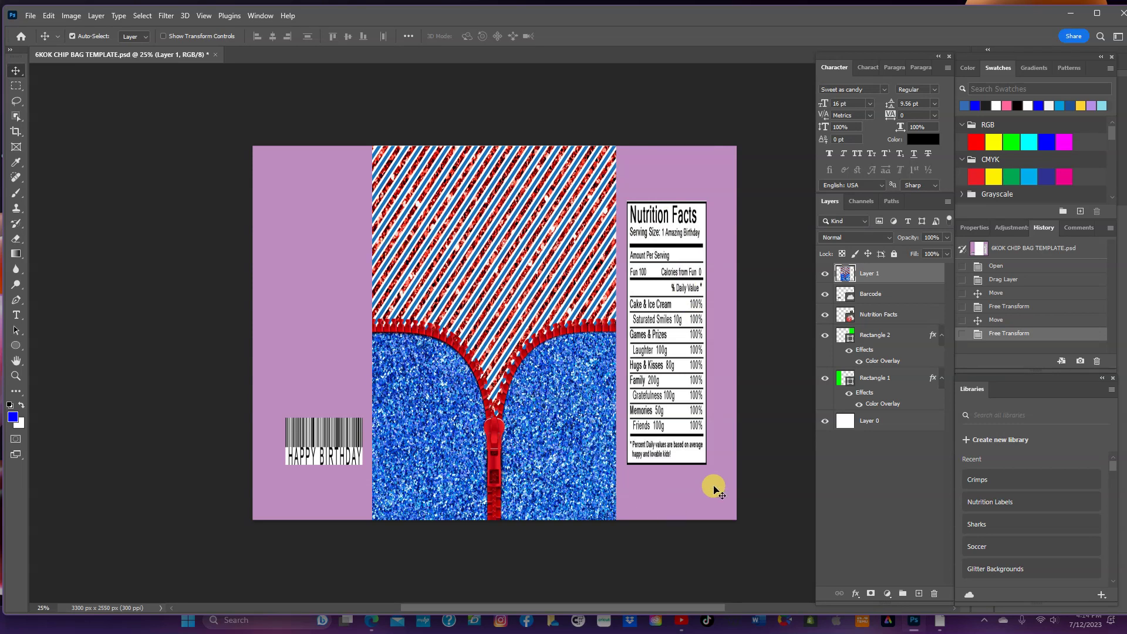
Step: Change the Color Overlay of the Rectangle 2 layer to red de1309, sampled from the striped glitter pattern
click(901, 343)
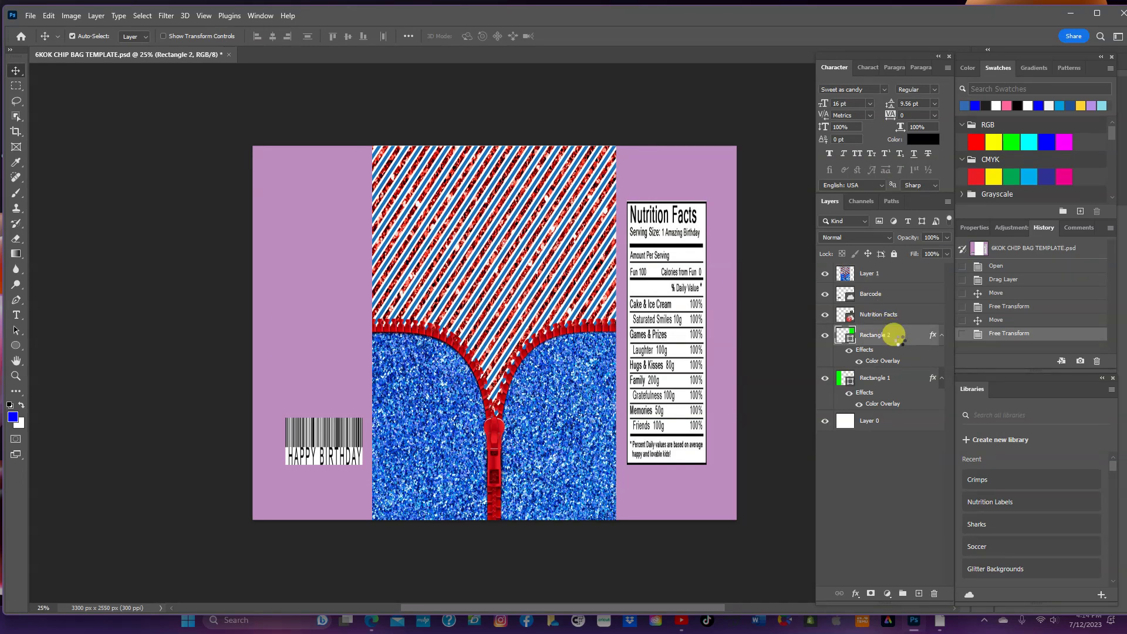
click(856, 596)
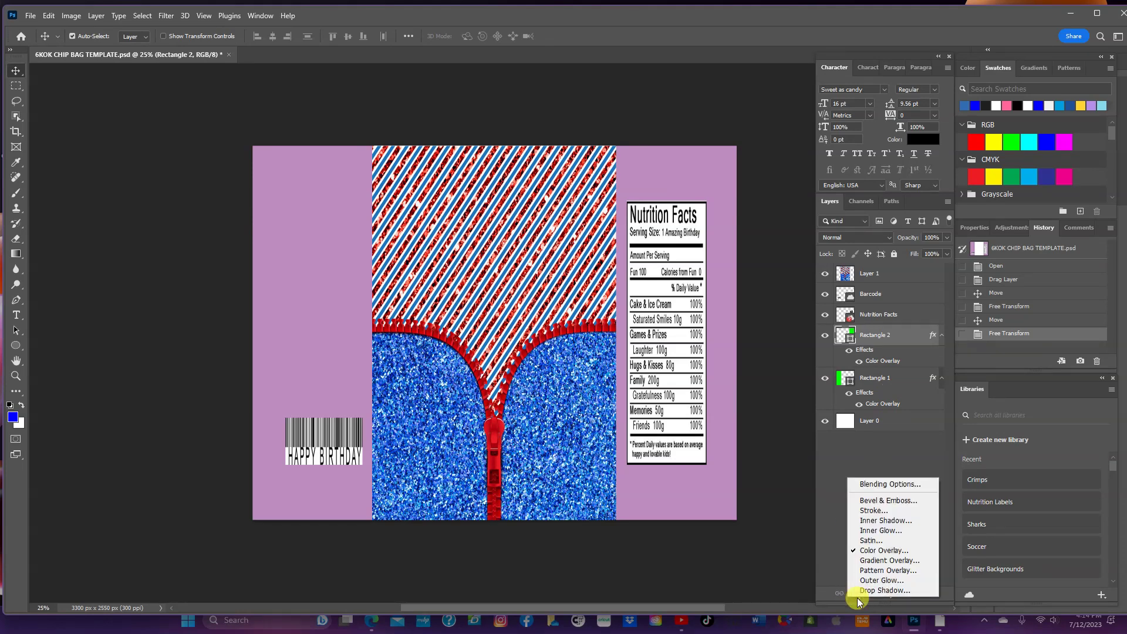
click(882, 551)
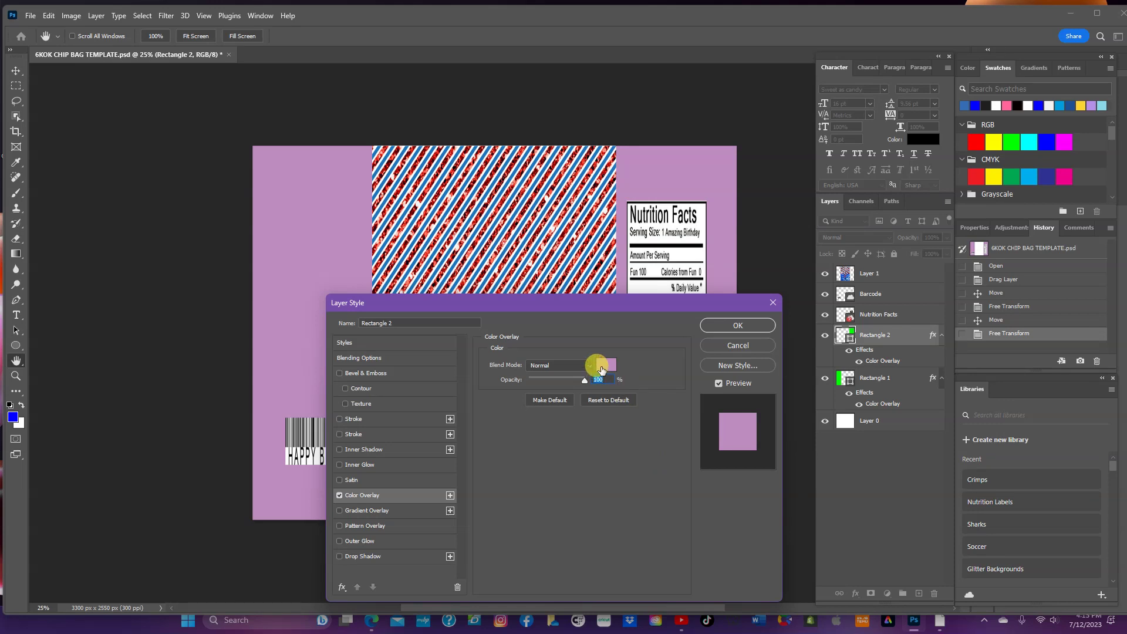
click(603, 368)
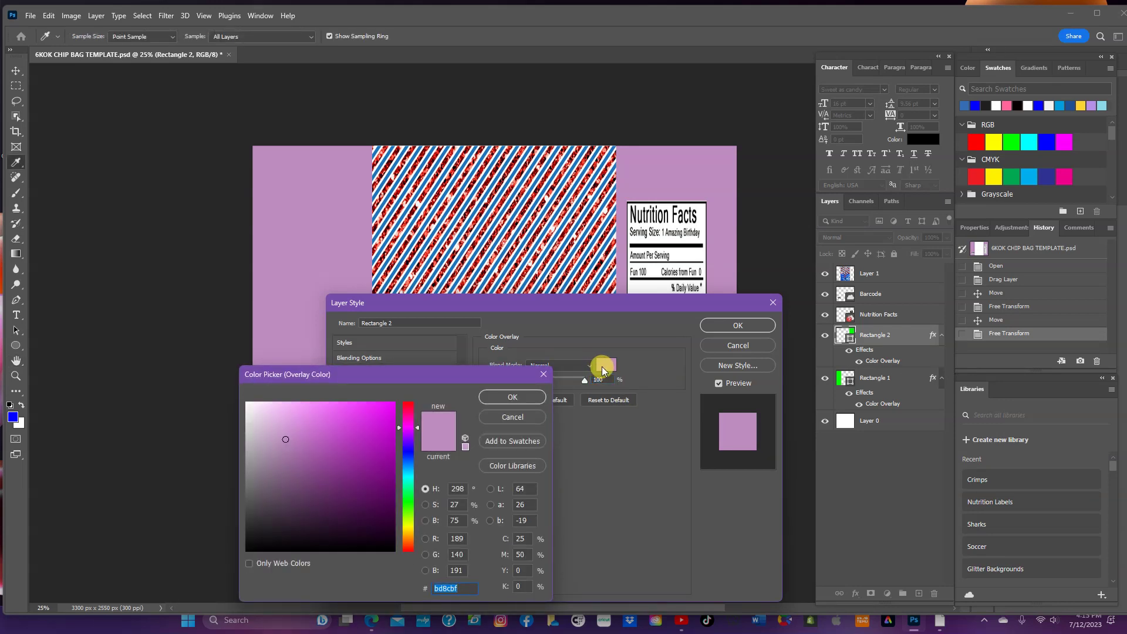
click(592, 277)
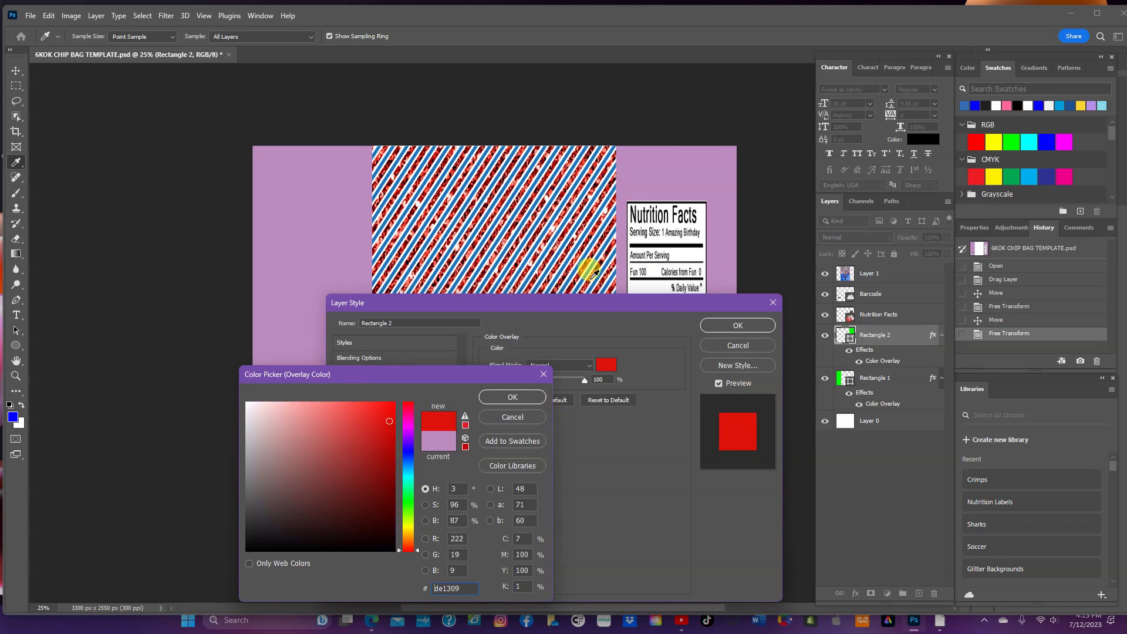
click(511, 398)
click(734, 324)
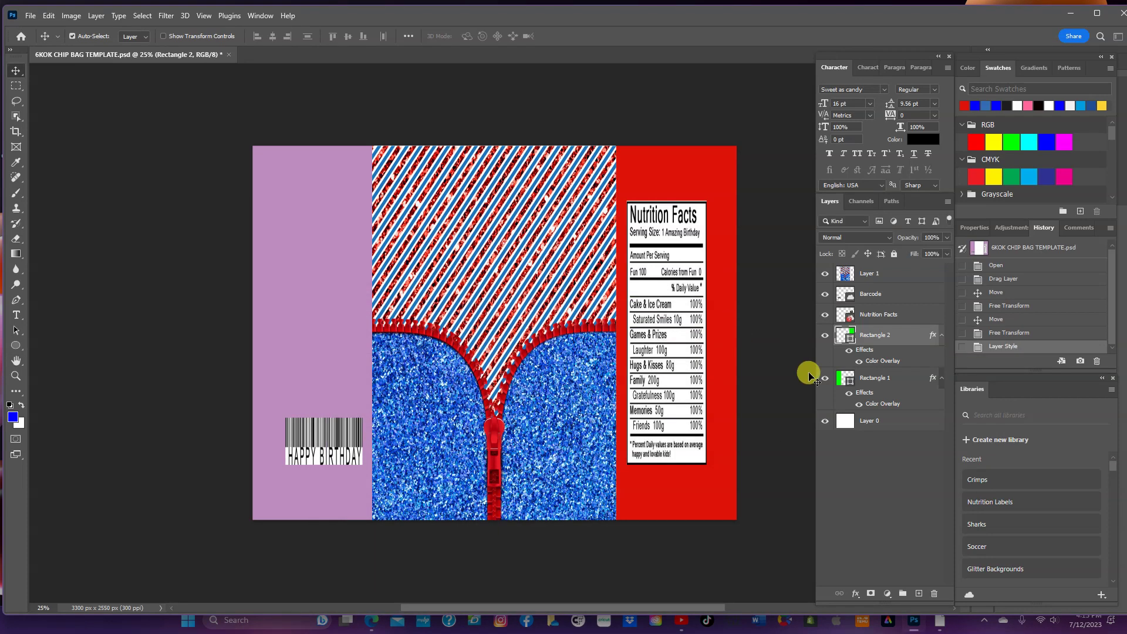
Step: Change the Color Overlay of the Rectangle 1 layer to red de1309, sampled from the side section behind the Nutrition Facts
click(877, 388)
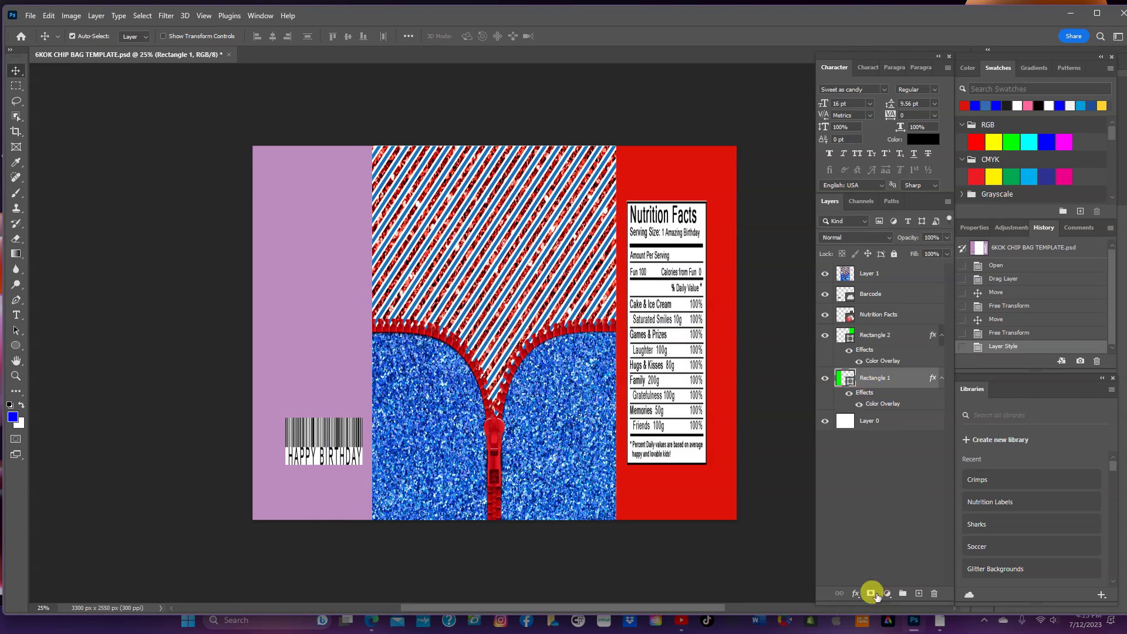
click(855, 594)
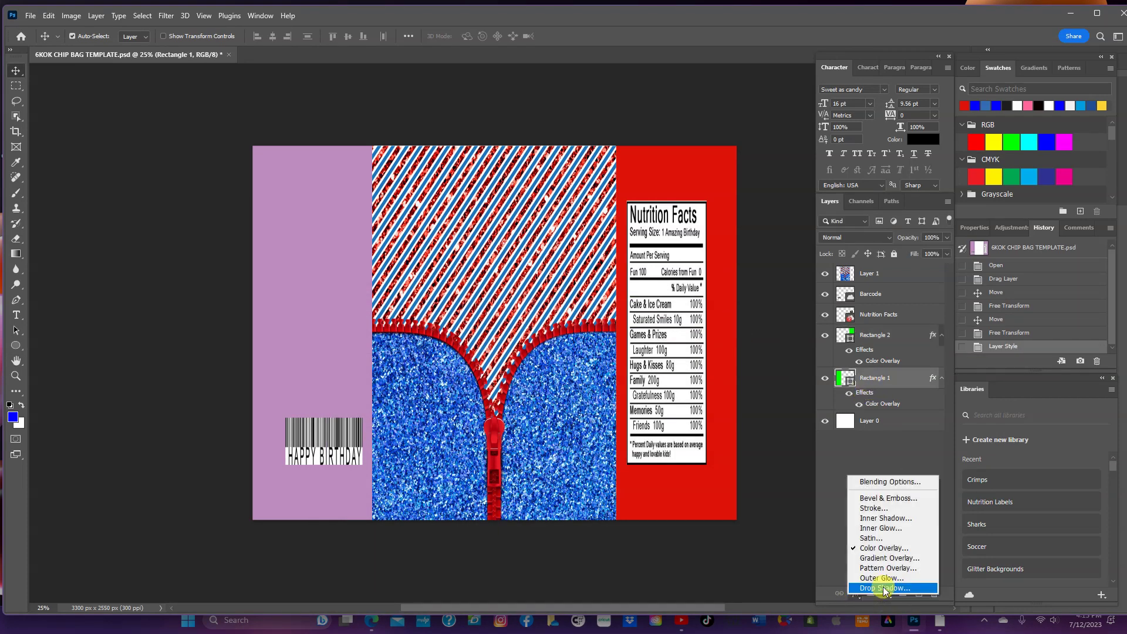
click(881, 551)
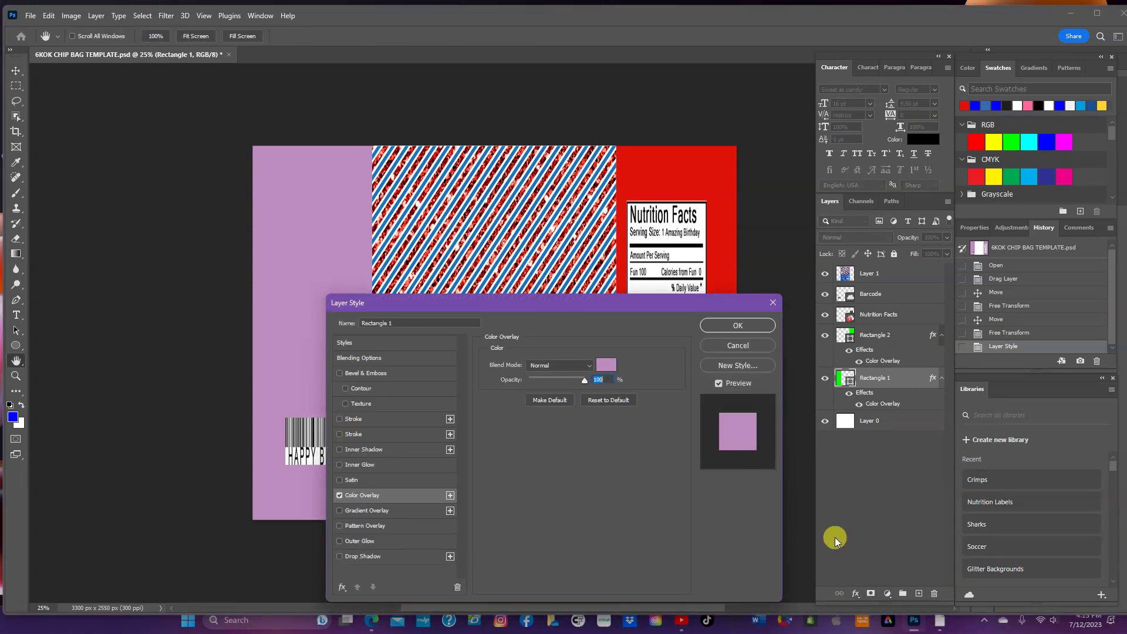
click(607, 369)
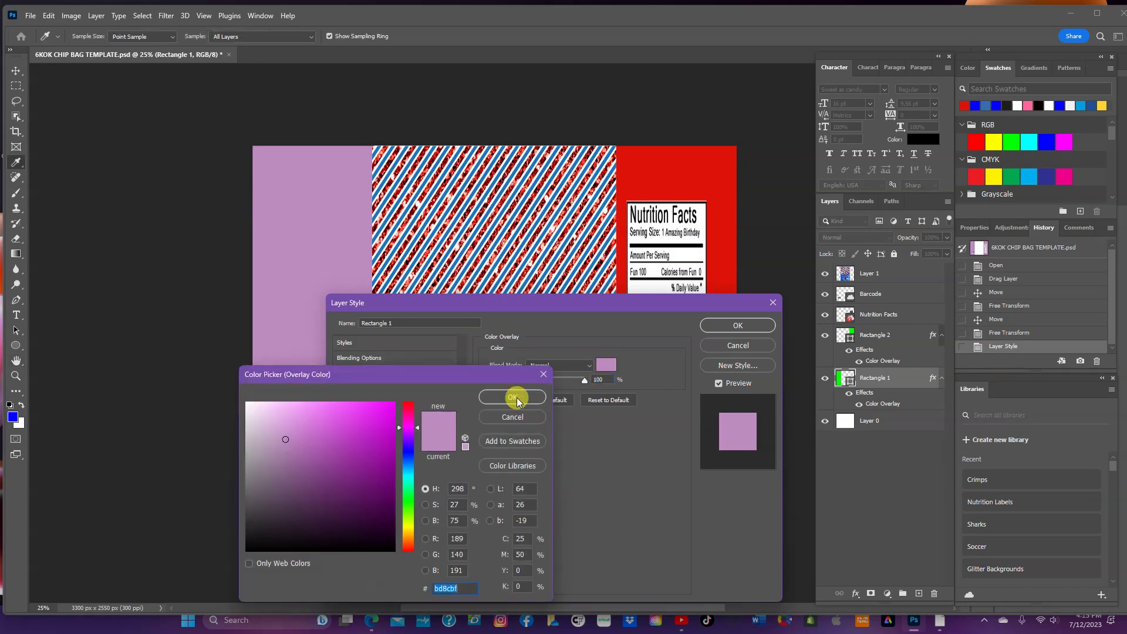
click(655, 172)
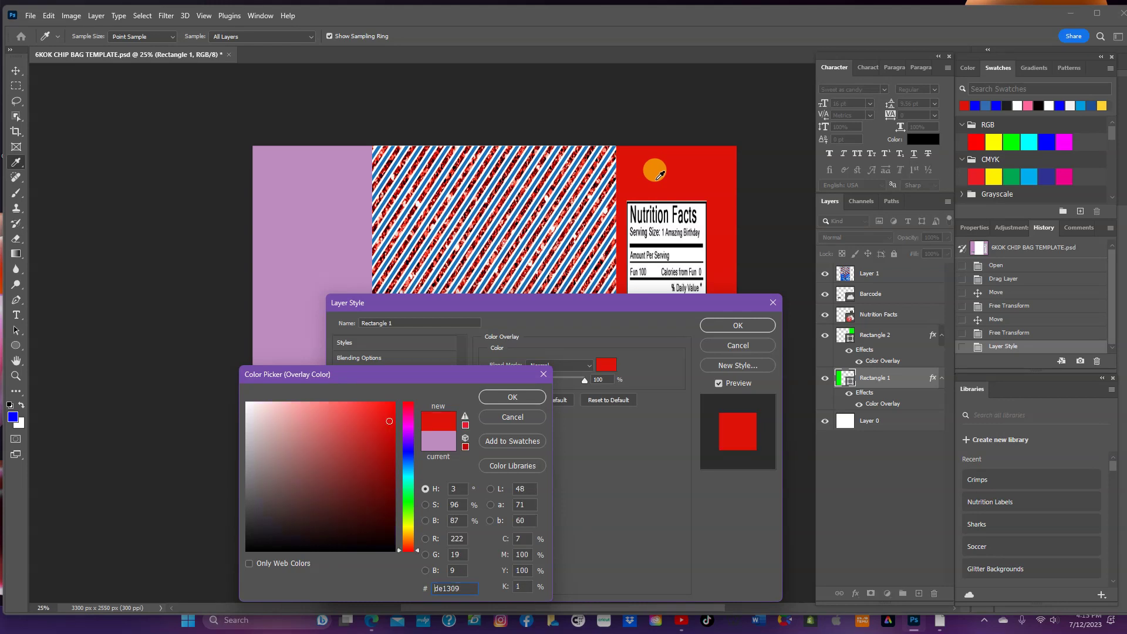
click(511, 400)
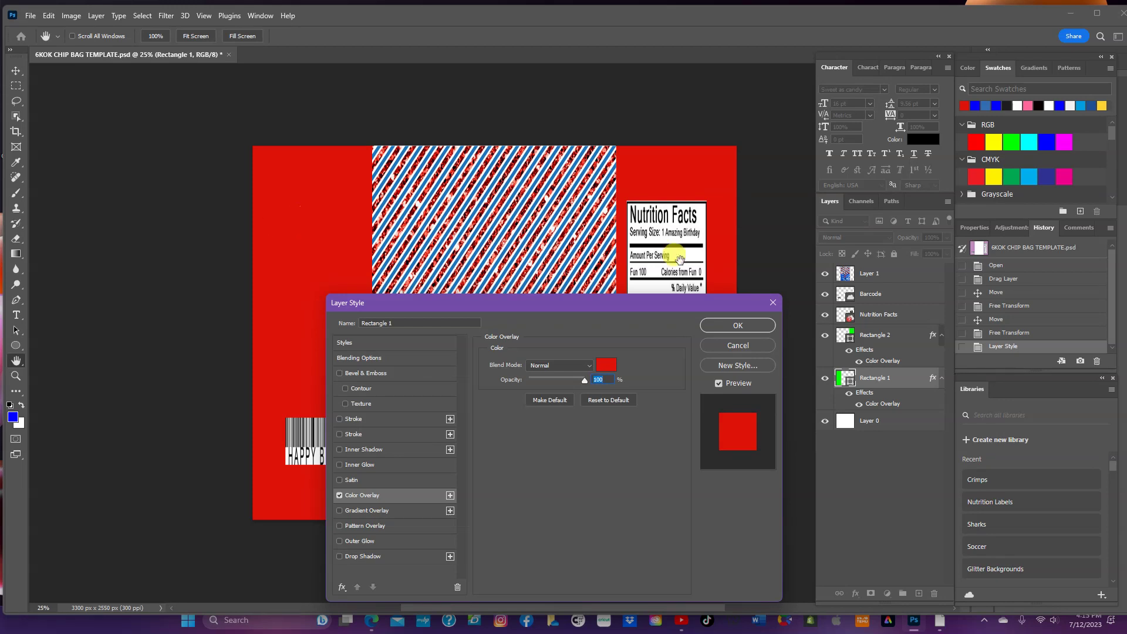
click(738, 327)
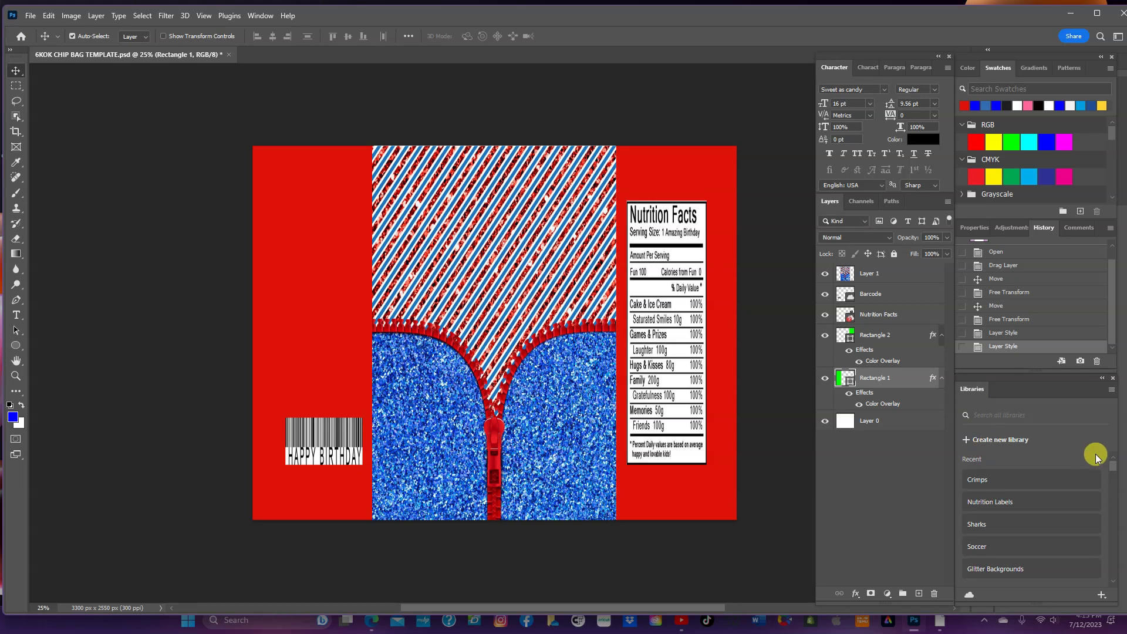
Step: Open the LOL Dolls library from the list of saved libraries
scroll(1110, 464, down, 5)
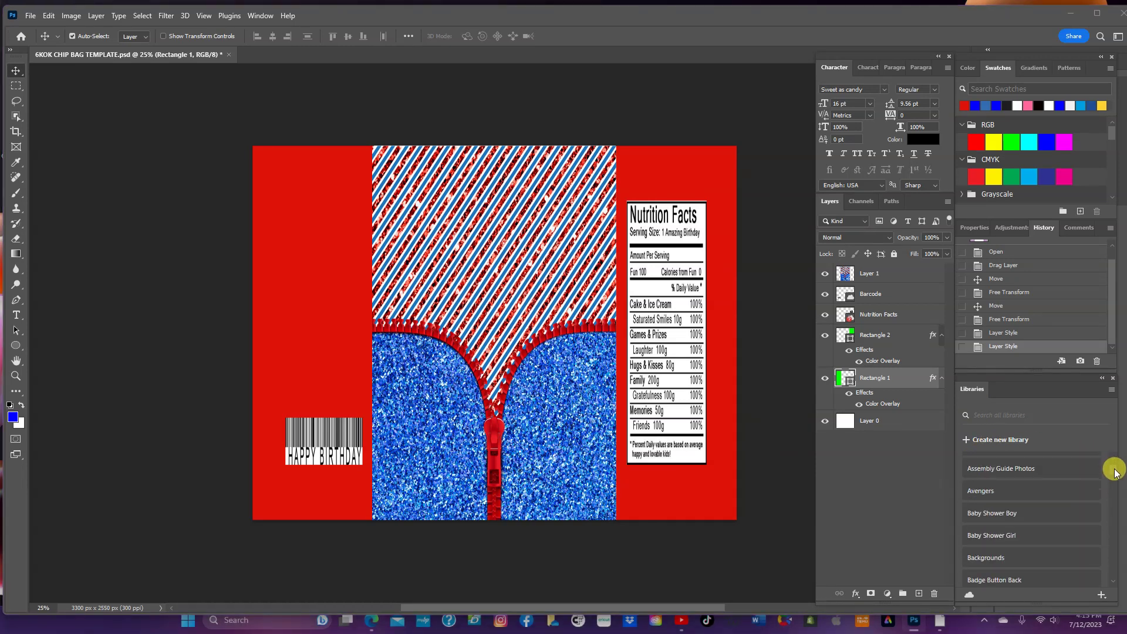
scroll(1114, 472, down, 1)
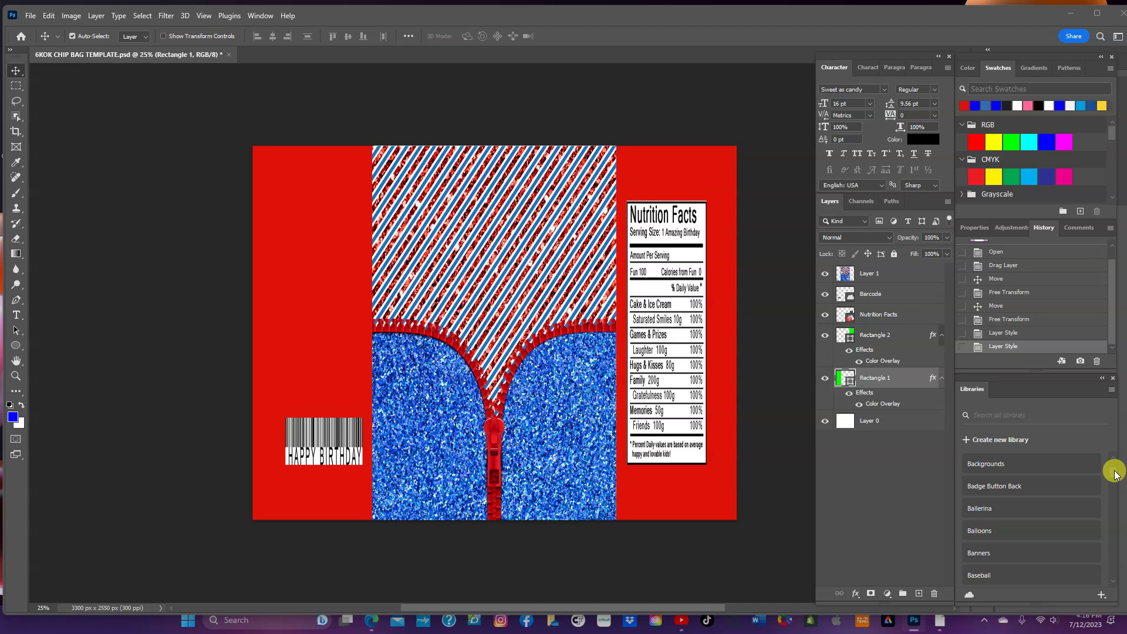
drag(1115, 474, 1116, 479)
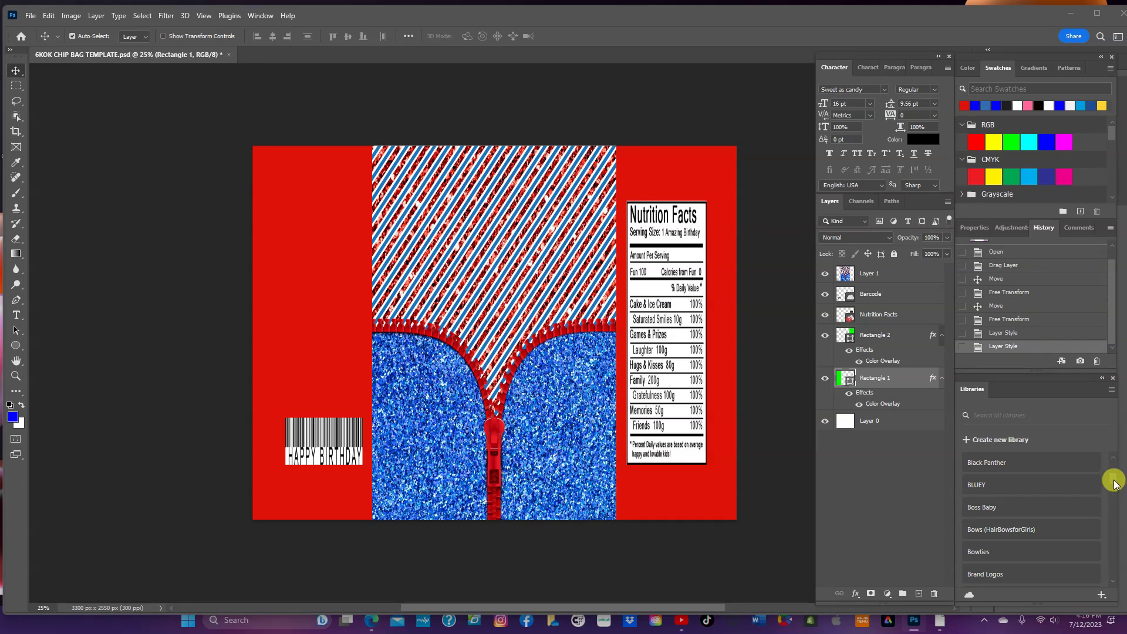
drag(1114, 481, 1116, 522)
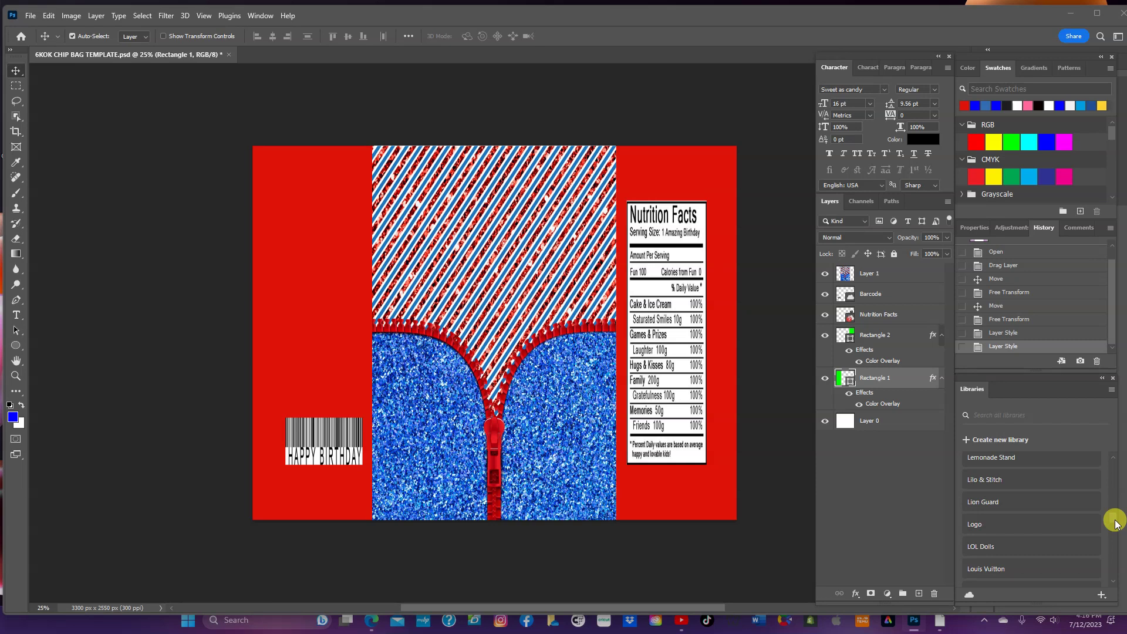
click(984, 547)
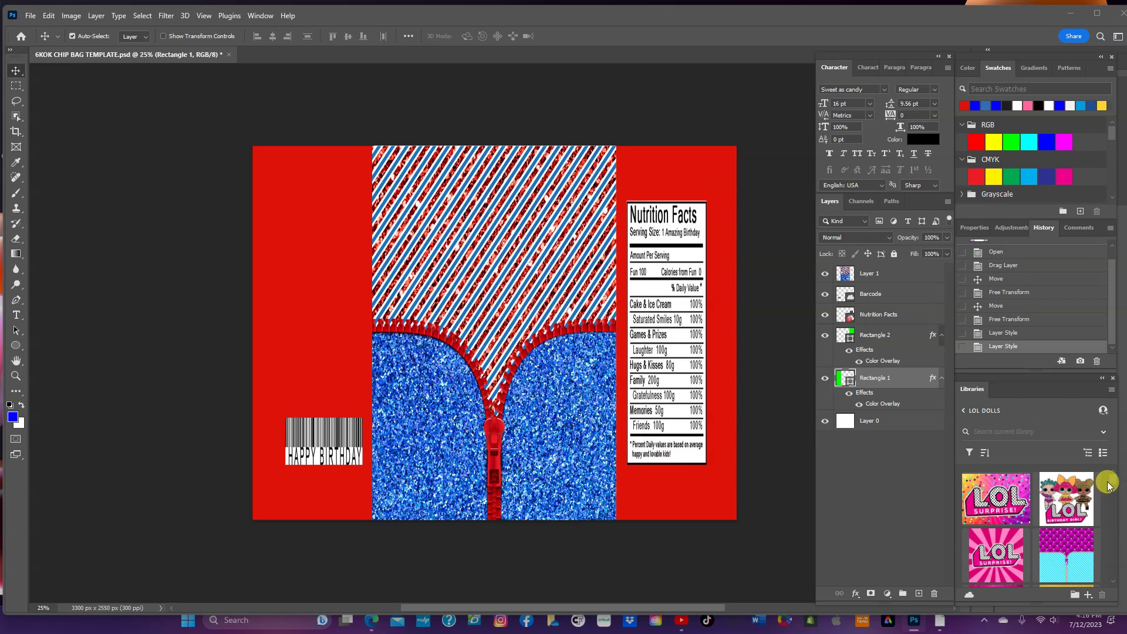
Step: Place the doll with the red headband and red dress from the LOL Dolls library over the middle of the zipper background at 100% size
scroll(1112, 482, down, 2)
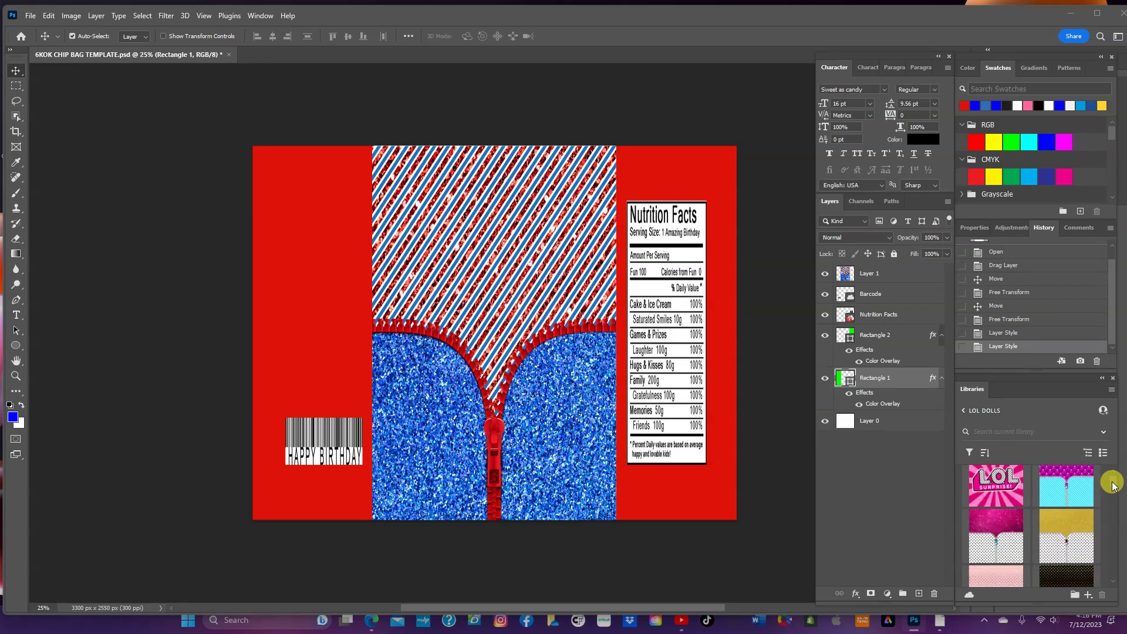
scroll(1112, 482, down, 6)
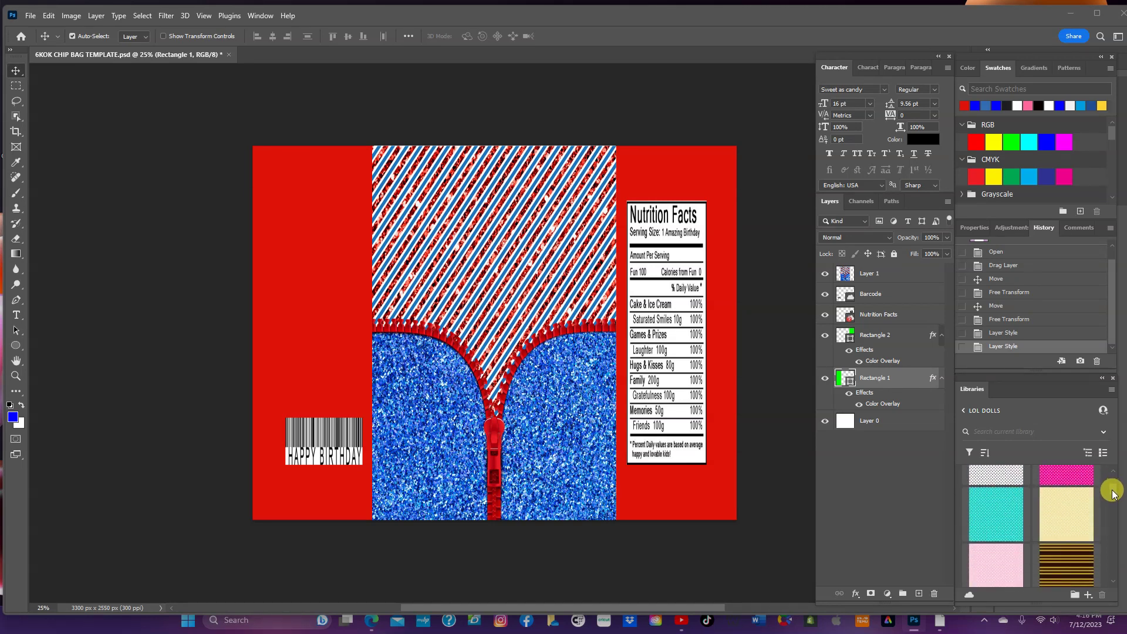
scroll(1113, 496, down, 10)
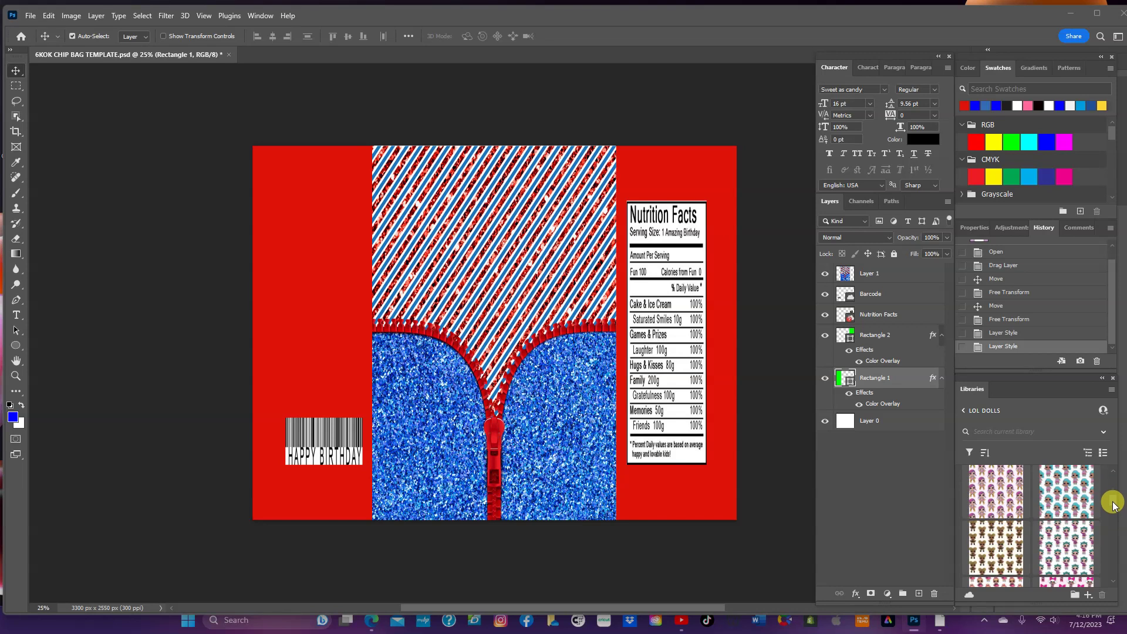
scroll(1114, 508, down, 8)
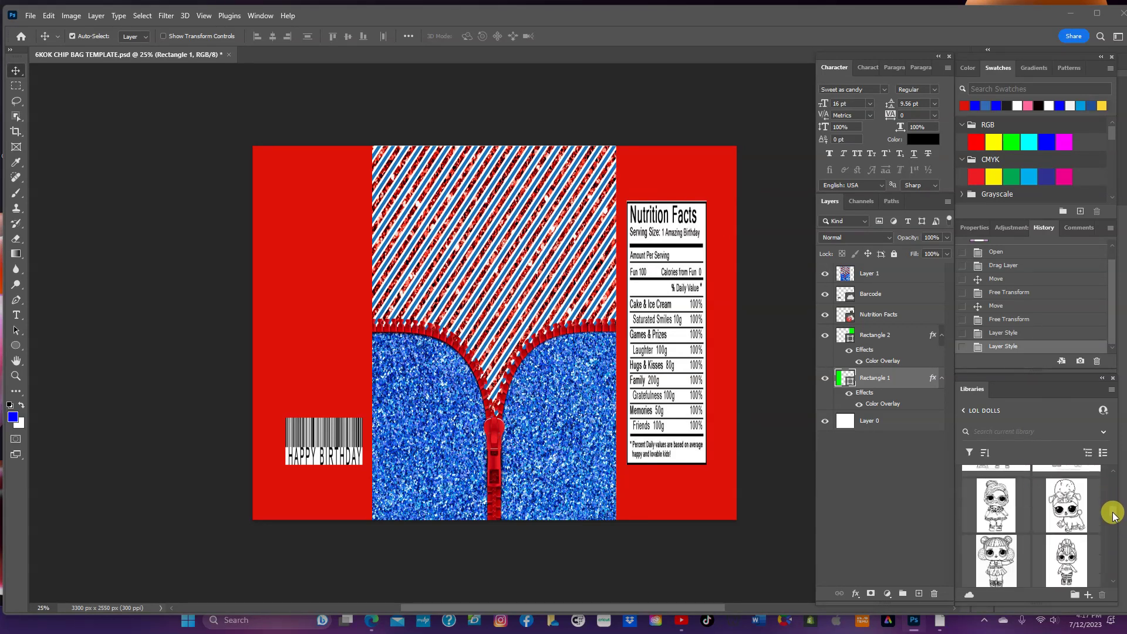
scroll(1113, 522, down, 10)
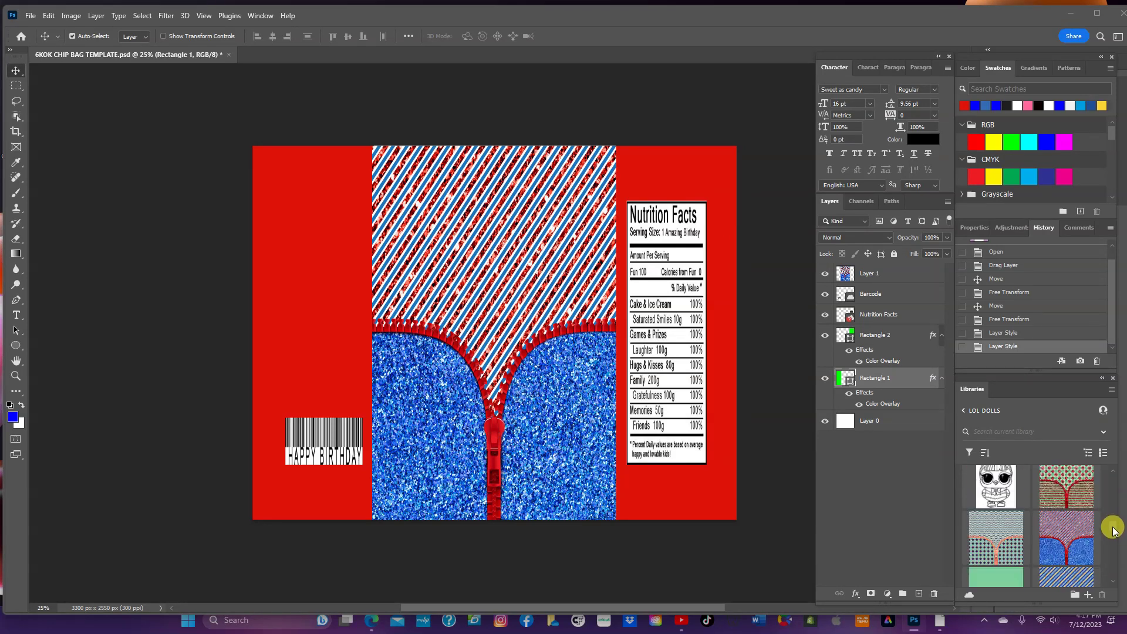
scroll(1114, 532, down, 10)
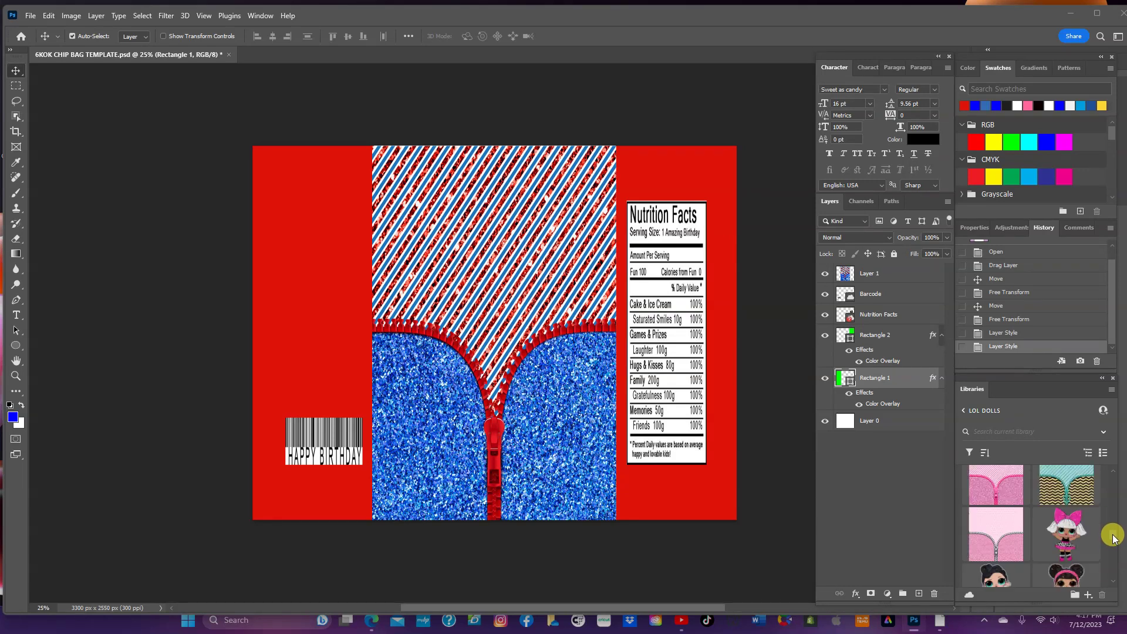
scroll(1114, 539, down, 3)
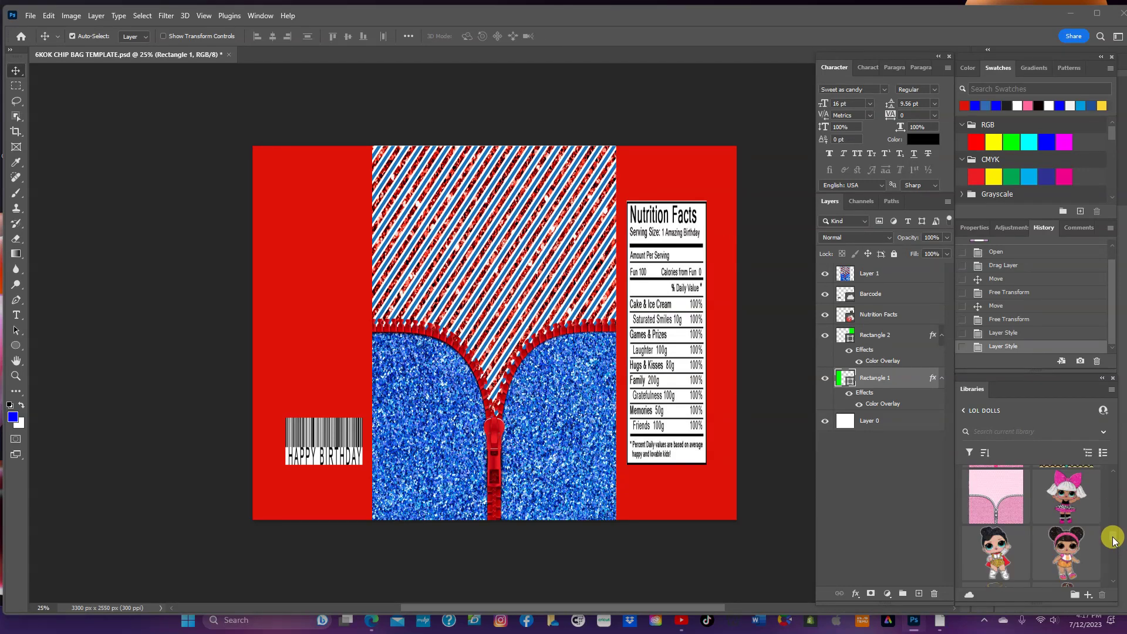
scroll(1114, 541, down, 3)
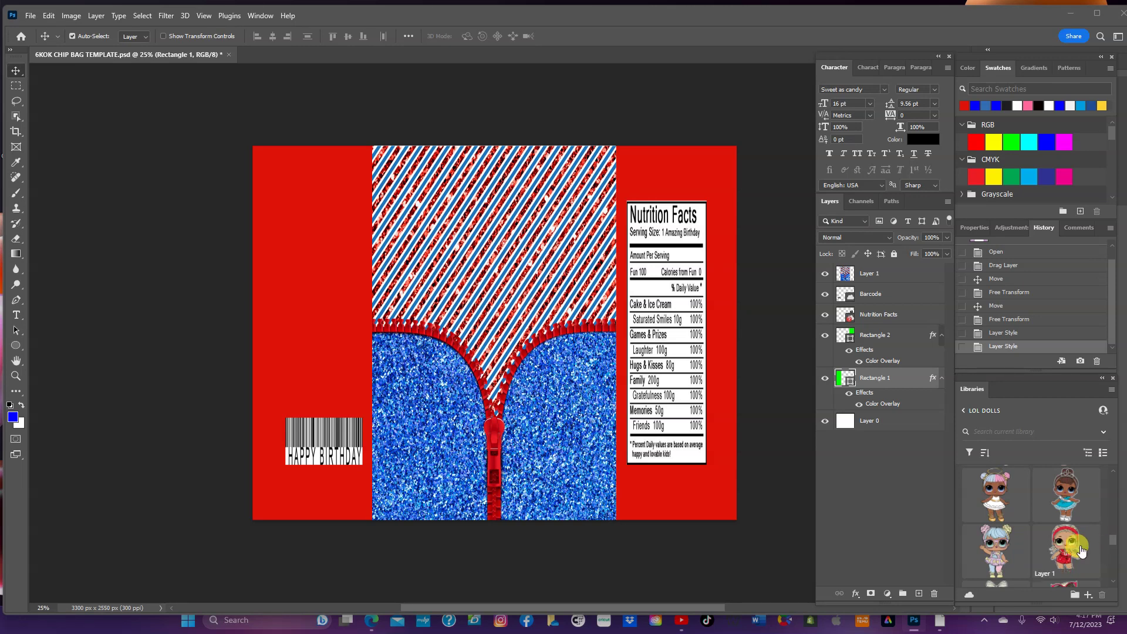
drag(1072, 551, 532, 344)
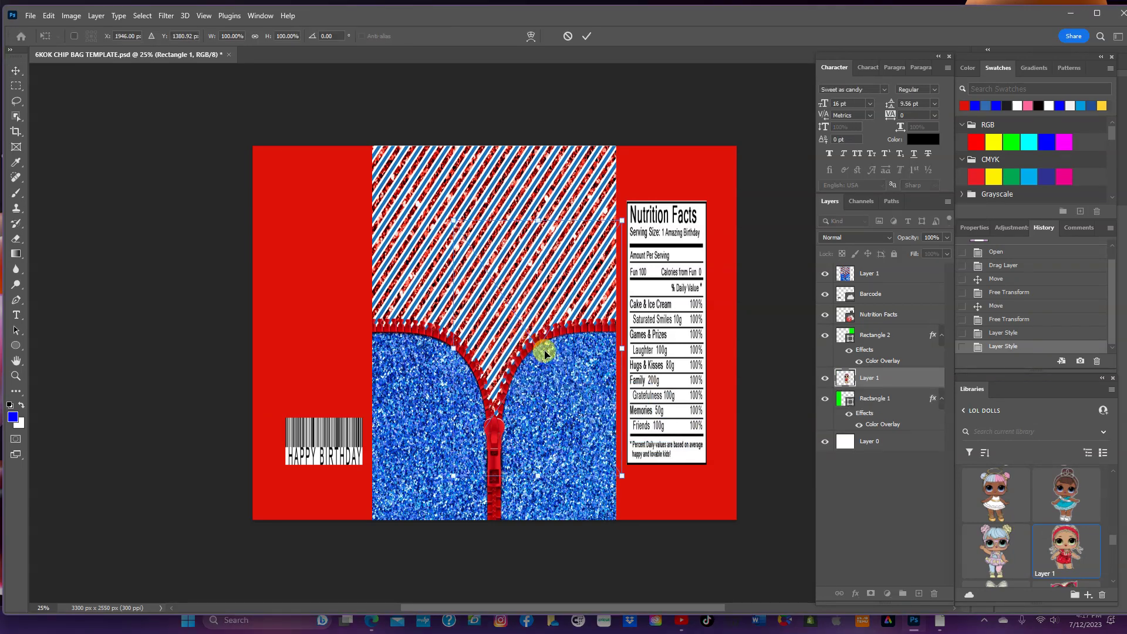
drag(541, 349, 495, 371)
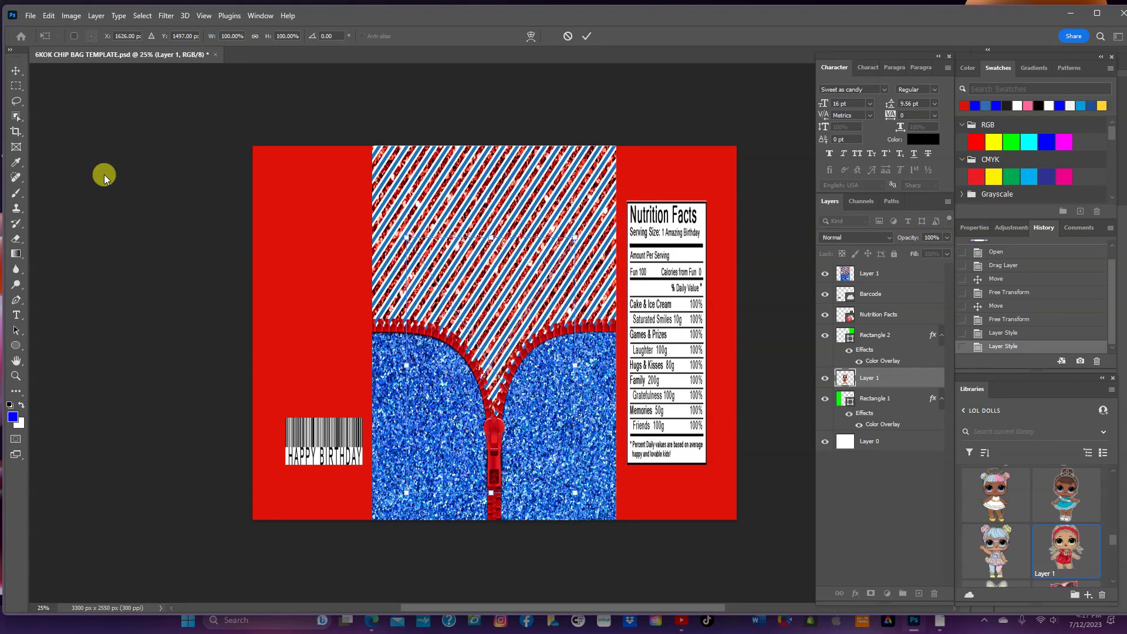
Step: Bring the doll layer to the top of the layer stack and centre the doll over the zipper
click(884, 383)
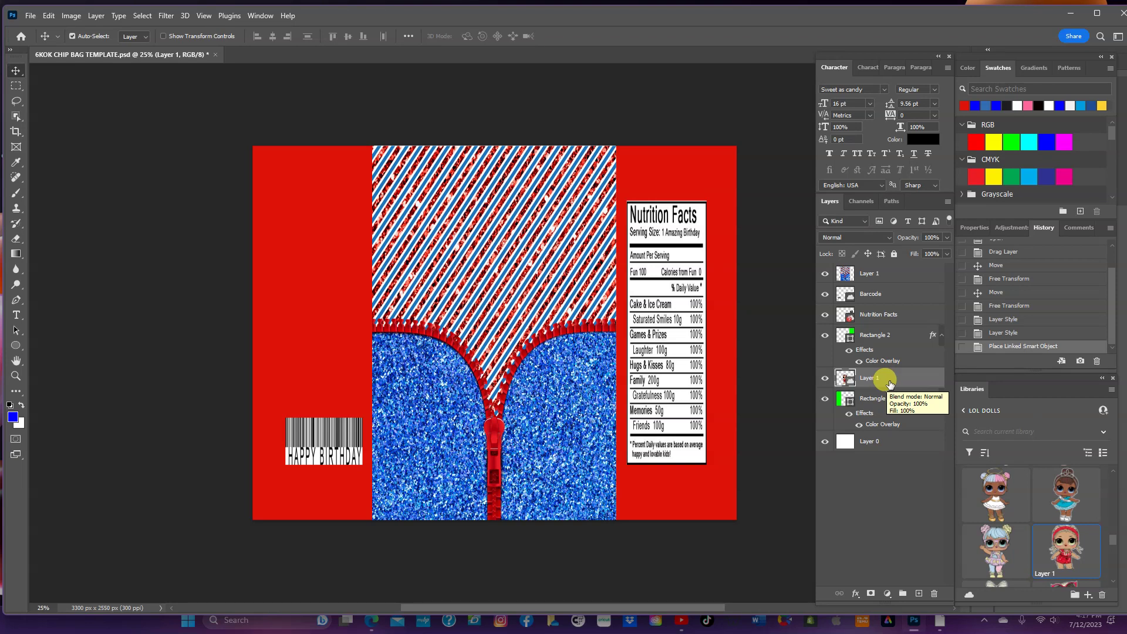
drag(890, 383, 884, 269)
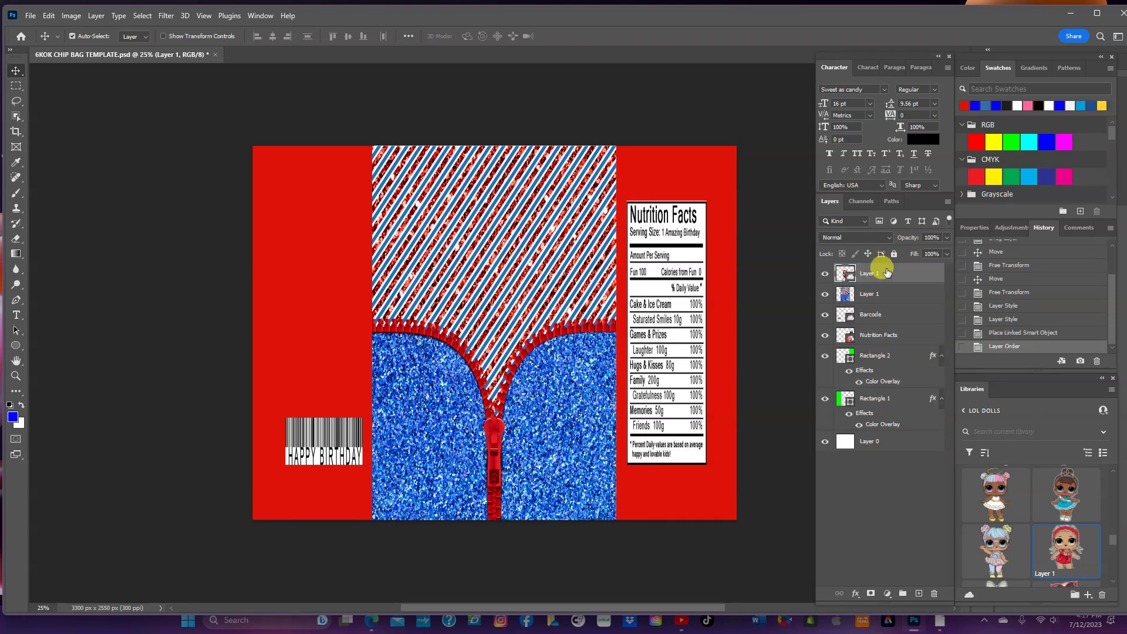
drag(492, 410, 502, 387)
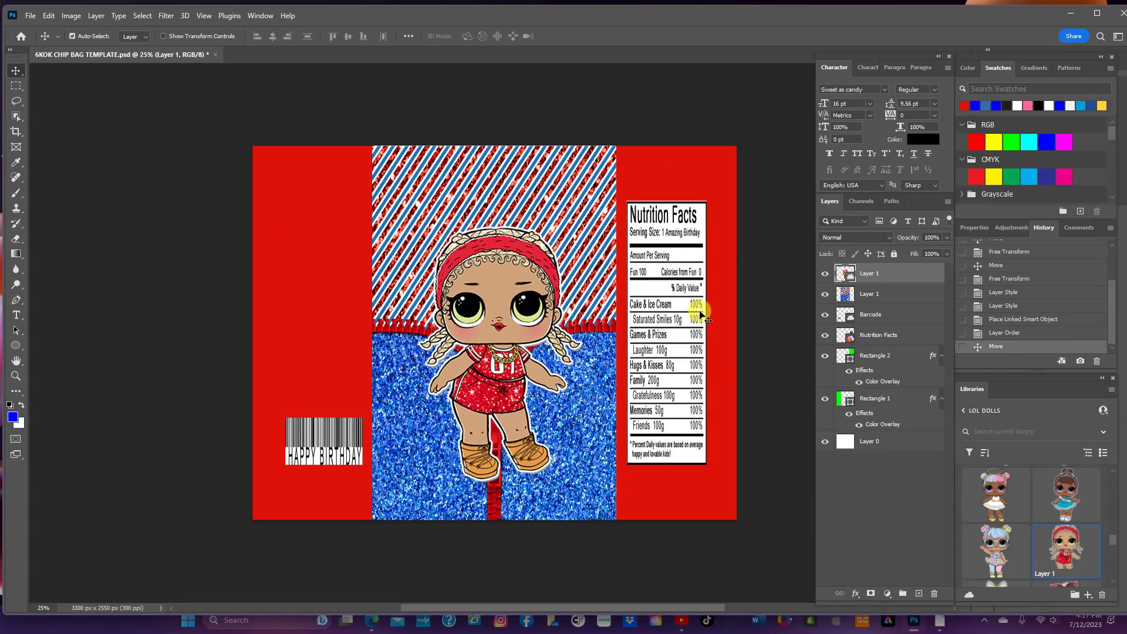
Step: Switch from the LOL Dolls library to the Labels library and close the purple label document without using it
click(964, 410)
scroll(1116, 486, down, 5)
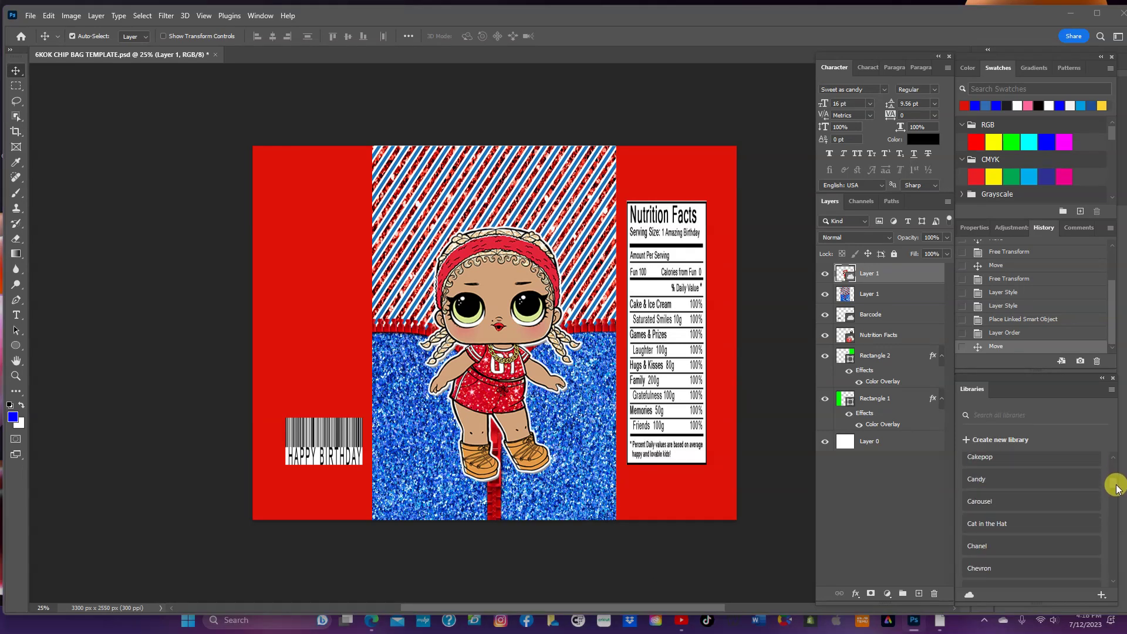
scroll(1116, 496, down, 10)
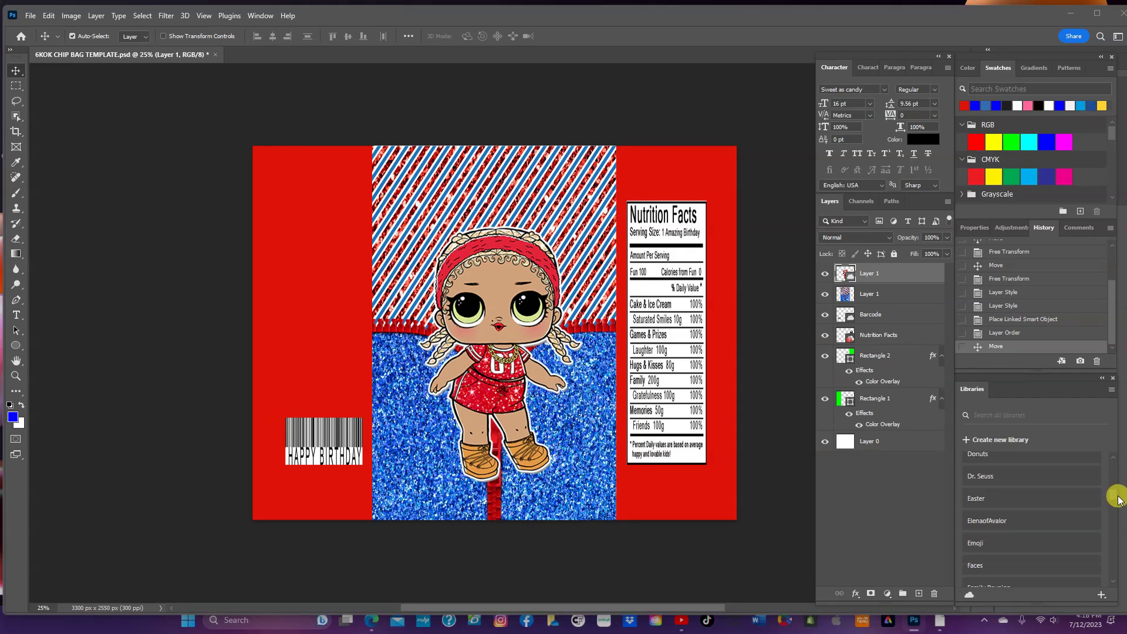
scroll(1117, 509, down, 10)
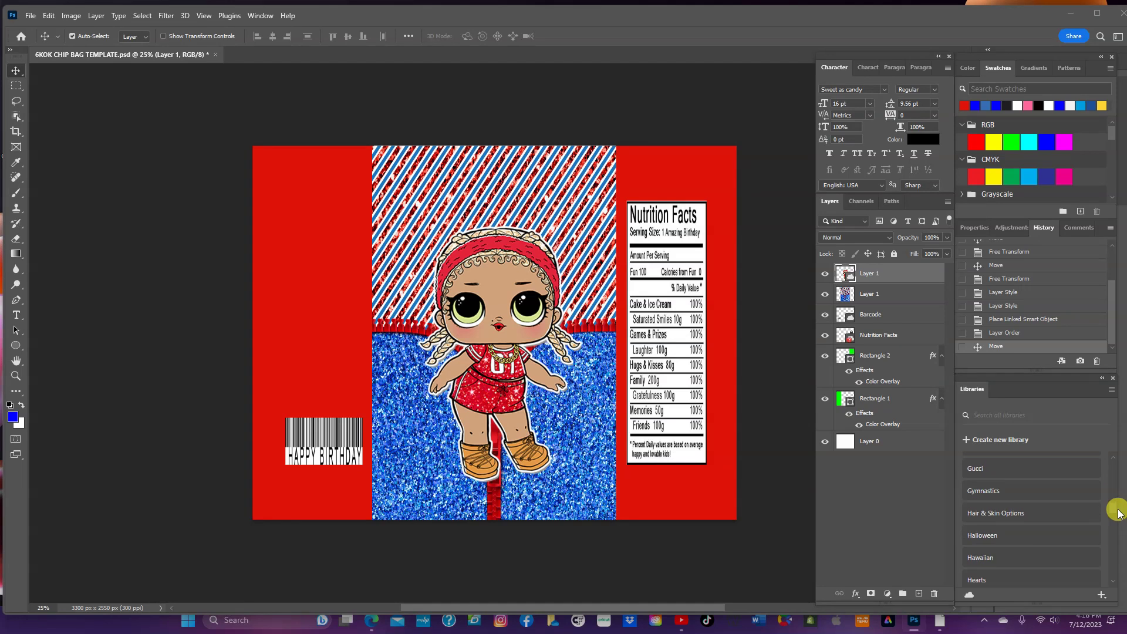
scroll(1117, 520, up, 3)
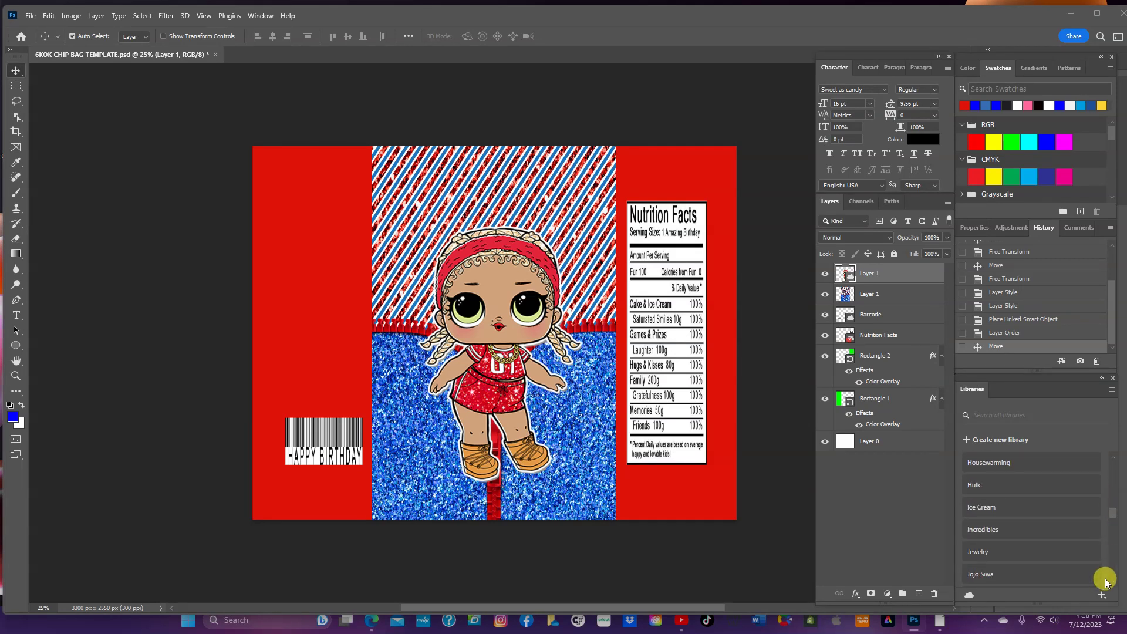
scroll(1110, 584, down, 3)
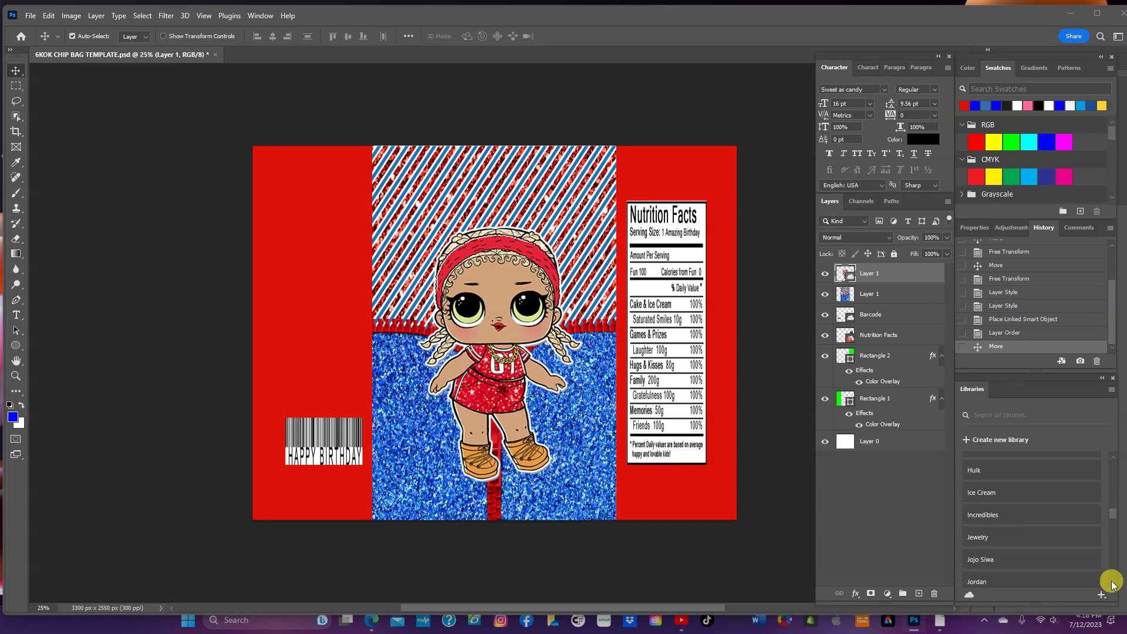
click(976, 521)
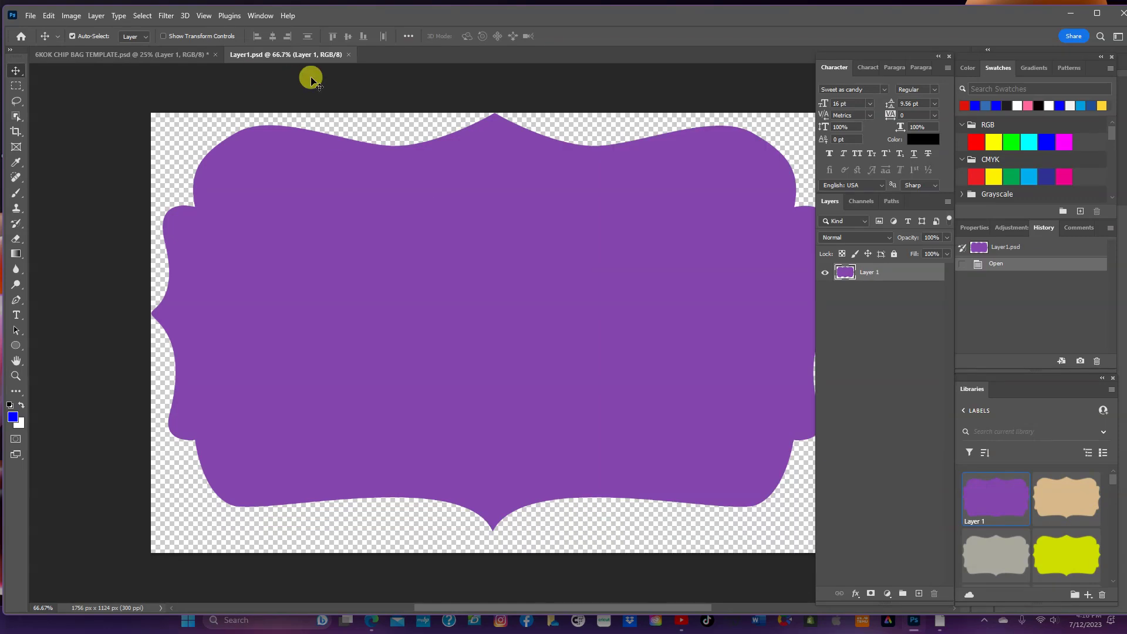
click(348, 55)
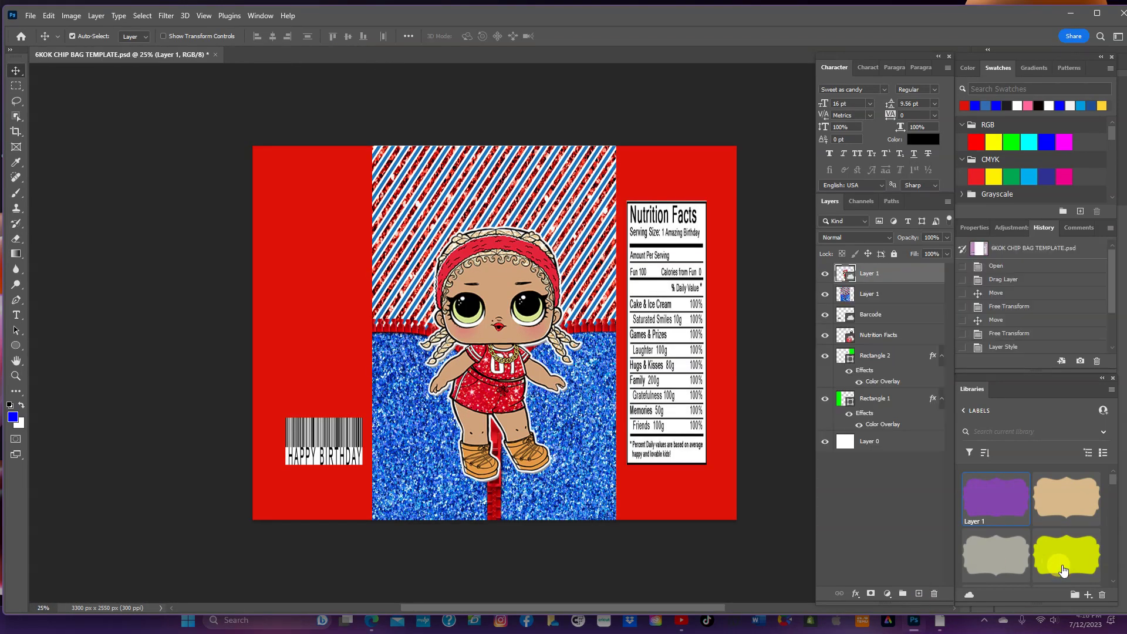
Step: Place the red scalloped label from the Labels library on the design and scale it to about 60%
drag(1115, 483, 1123, 517)
drag(997, 521, 541, 236)
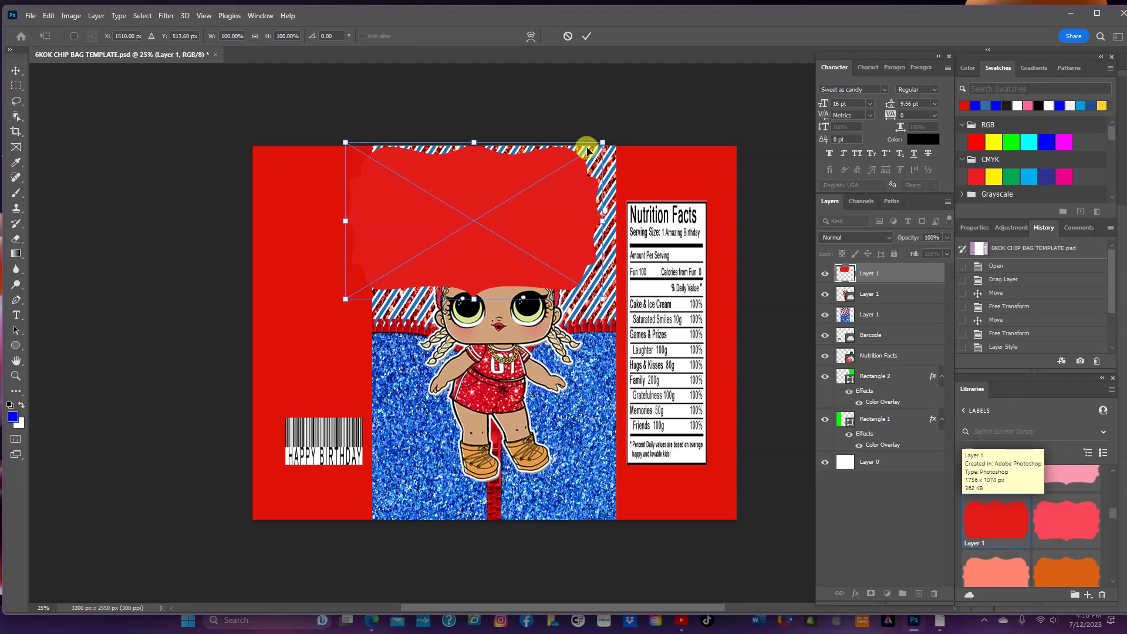
drag(600, 144, 499, 206)
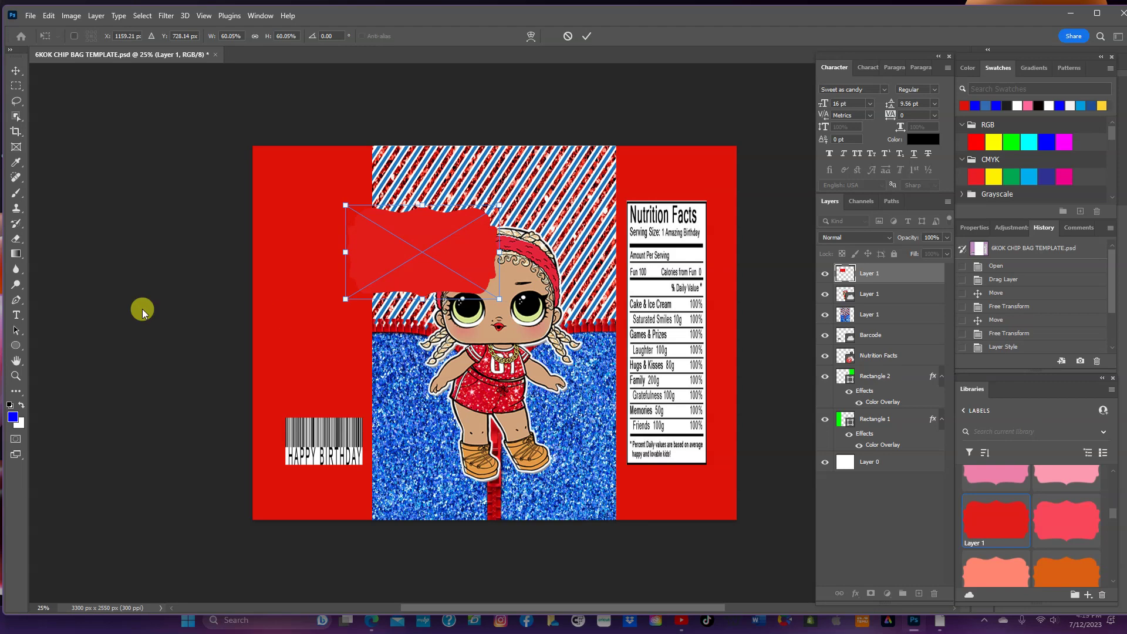
double_click(412, 253)
Step: Centre the red label on the striped area above the doll's head and lower the doll so the two do not overlap
drag(412, 256, 488, 216)
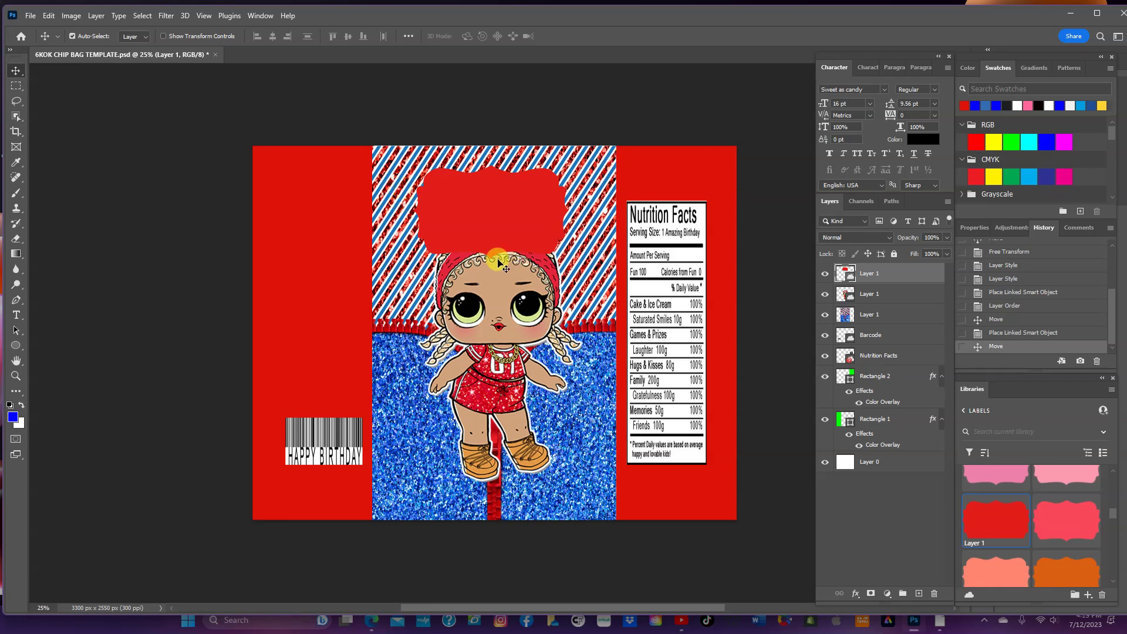
drag(483, 232, 483, 226)
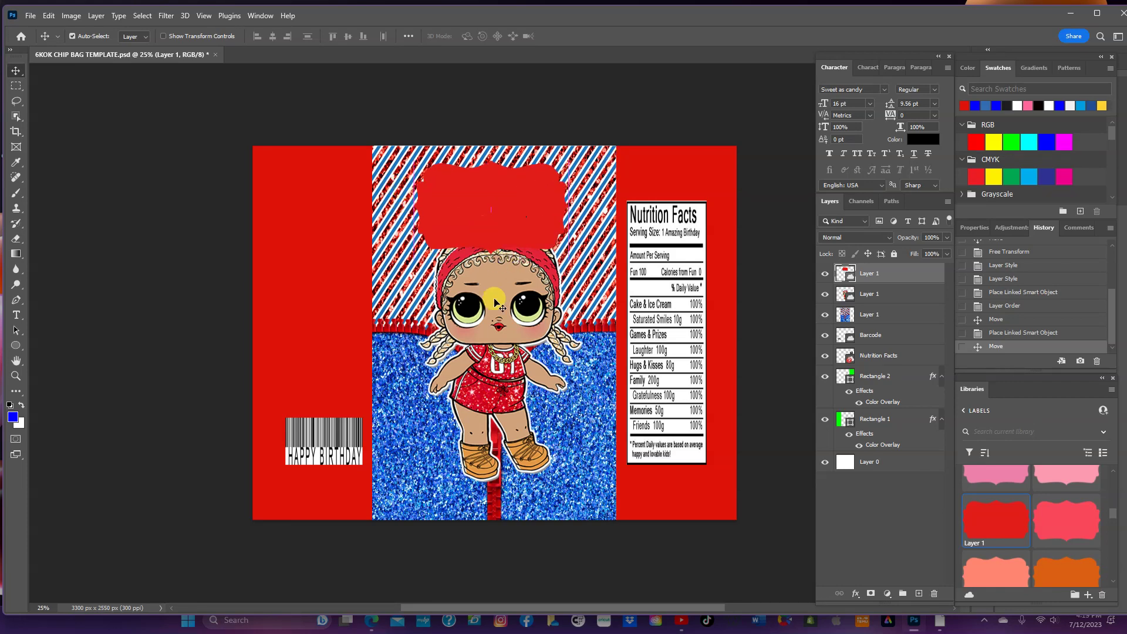
click(505, 330)
drag(504, 329, 498, 356)
click(489, 225)
drag(491, 221, 491, 218)
drag(491, 221, 490, 219)
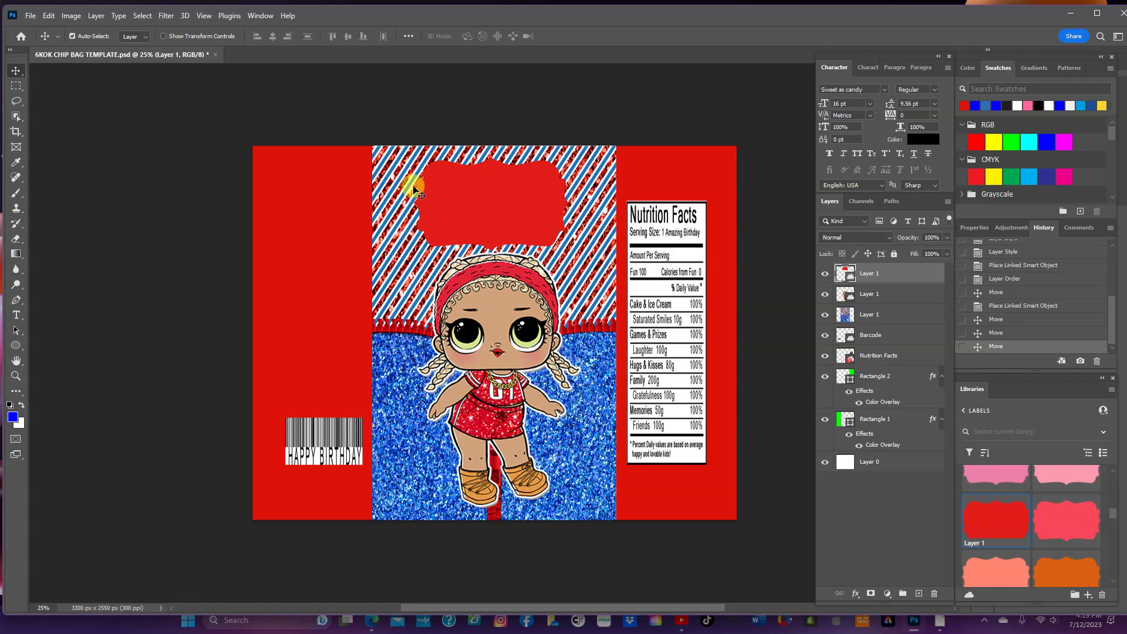
Step: Add centred horizontal text over the red label reading "Happy Birthday" with the birthday child's first name on a line below
right_click(17, 317)
click(59, 315)
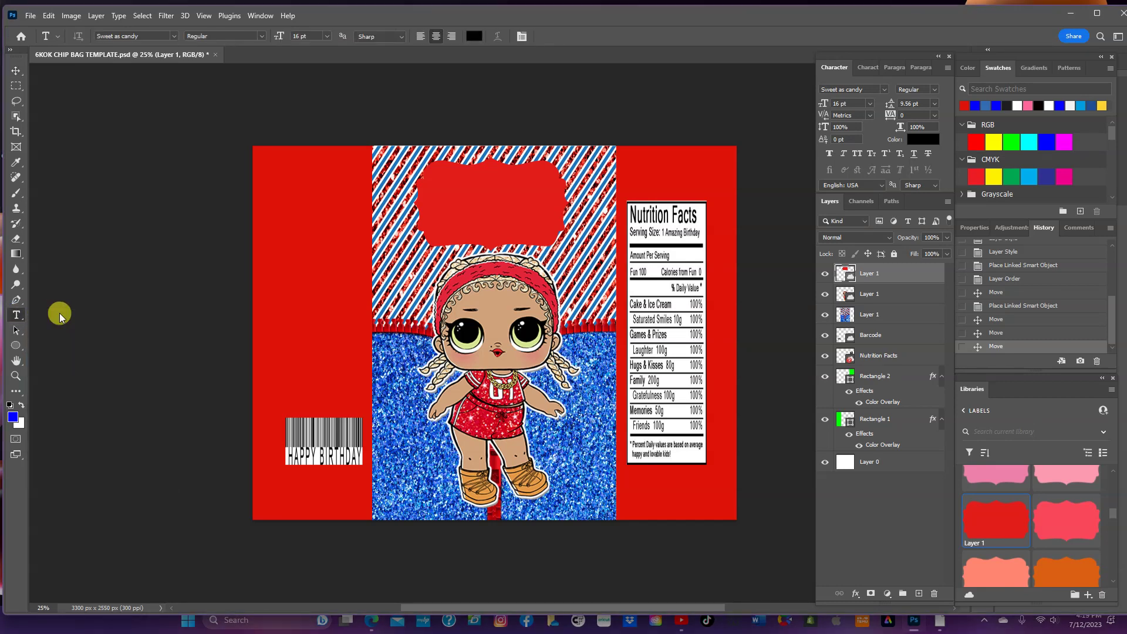
click(440, 183)
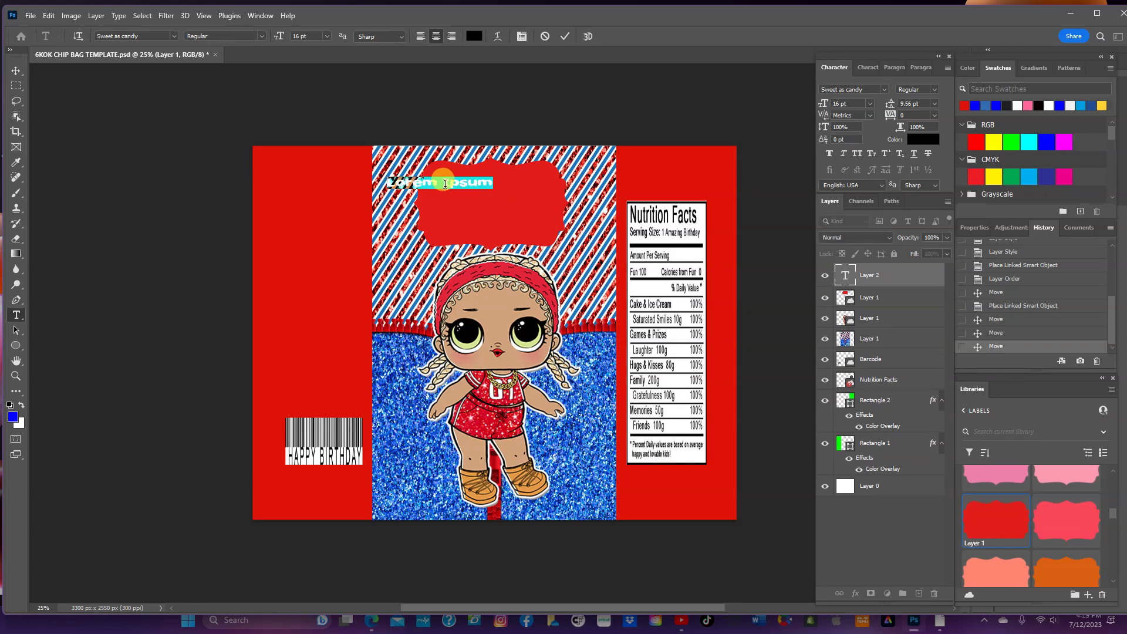
text(L)
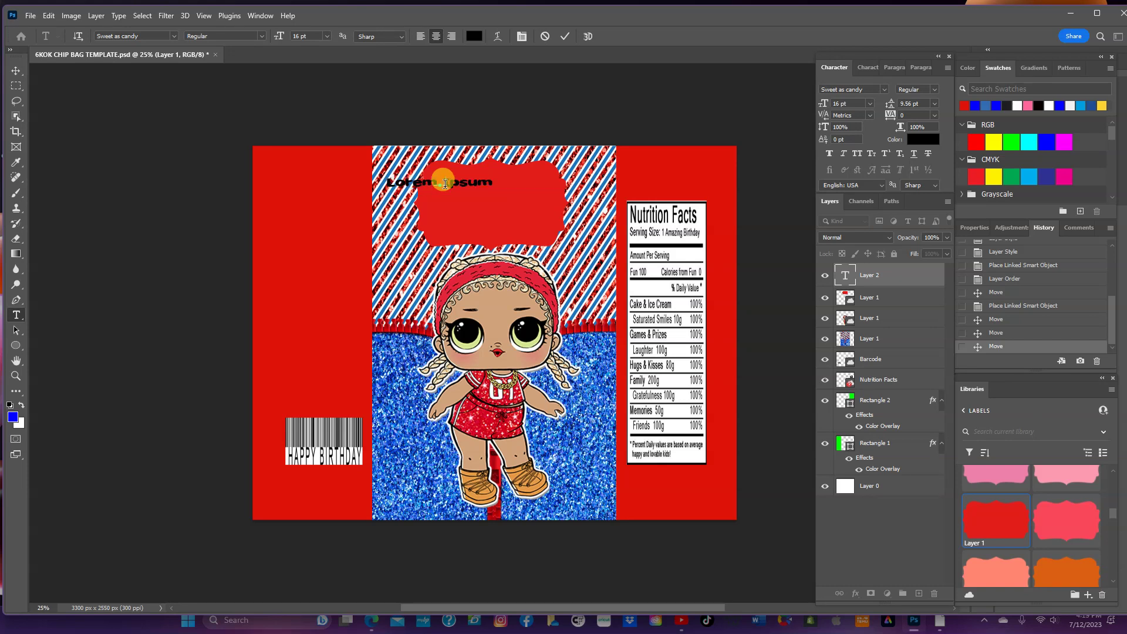
text(appy Birthday)
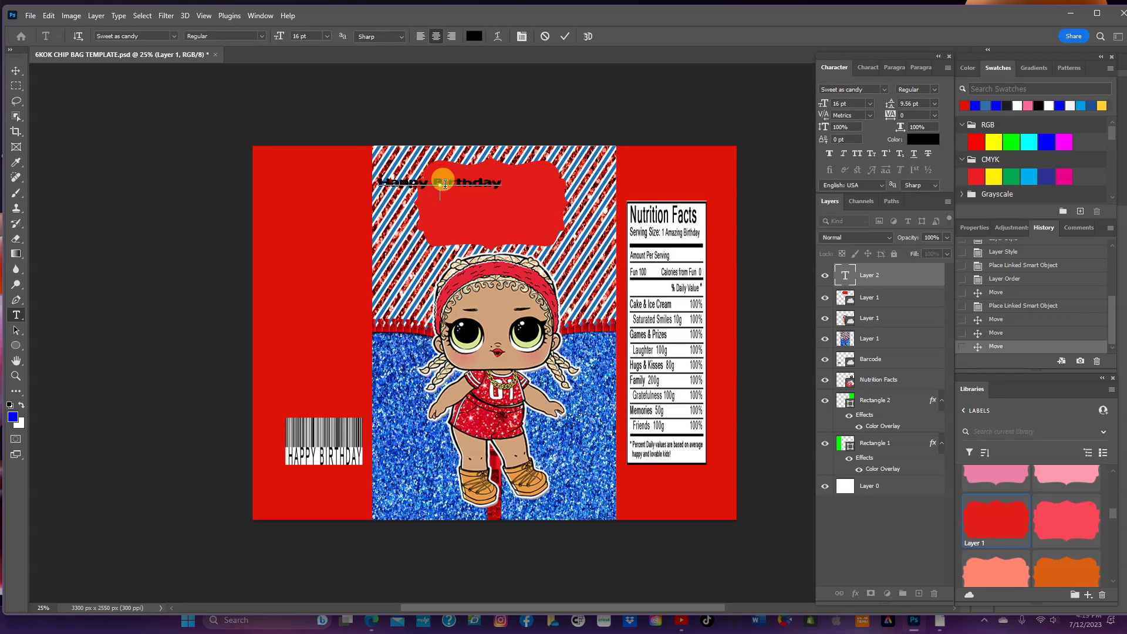
text(Carla)
click(135, 91)
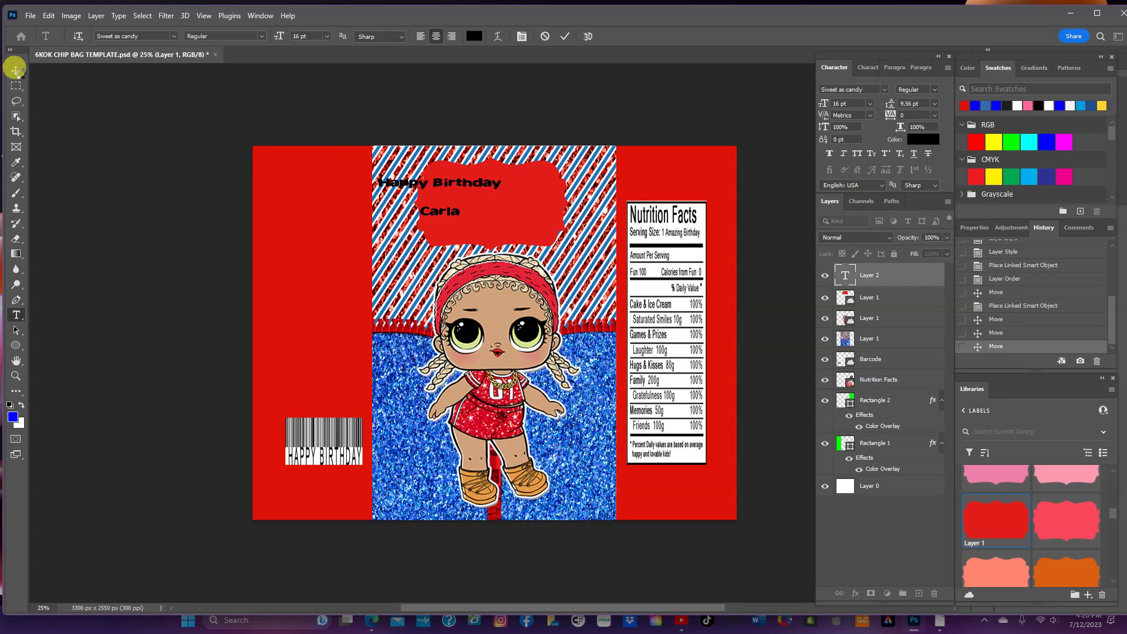
Step: Centre the greeting text over the red label and set its font size to 24 pt
click(16, 70)
drag(388, 164, 494, 185)
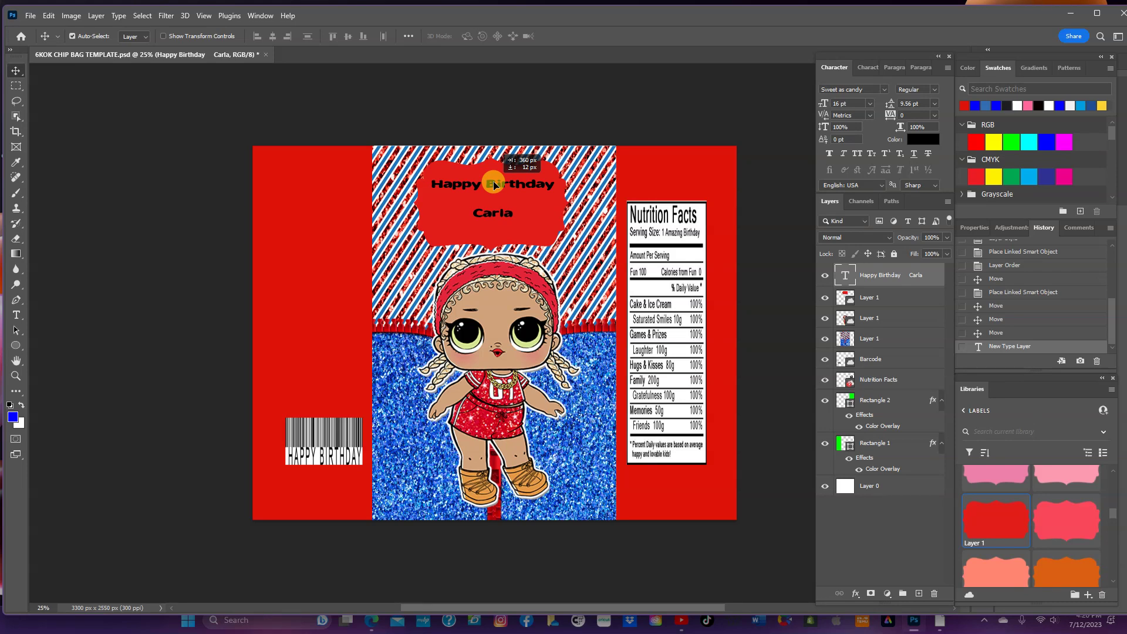
drag(494, 185, 495, 187)
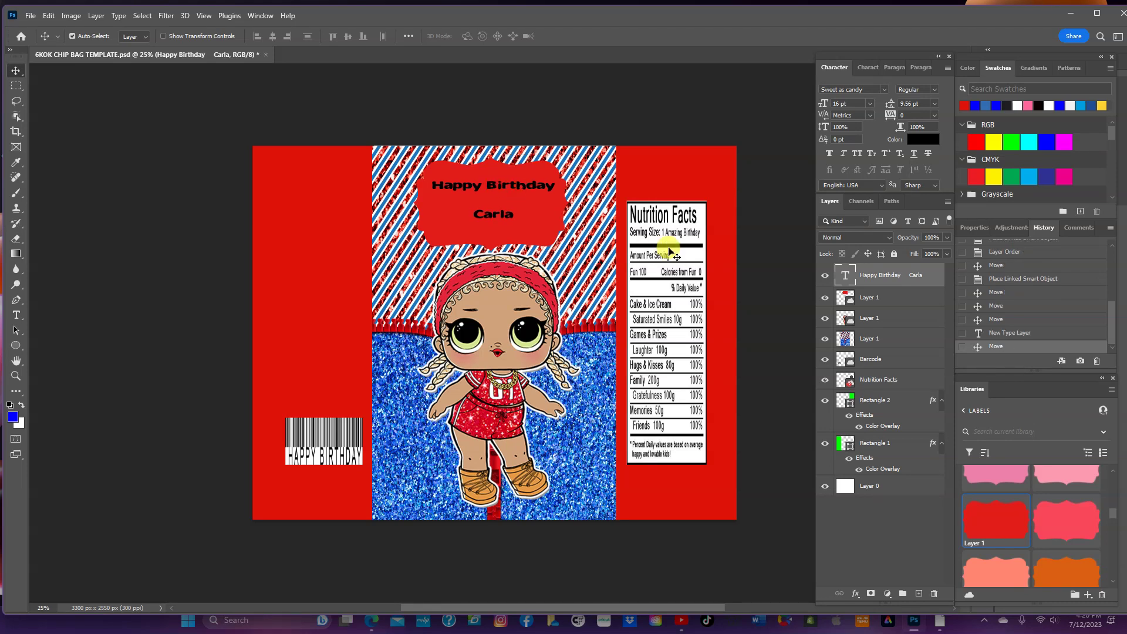
click(870, 104)
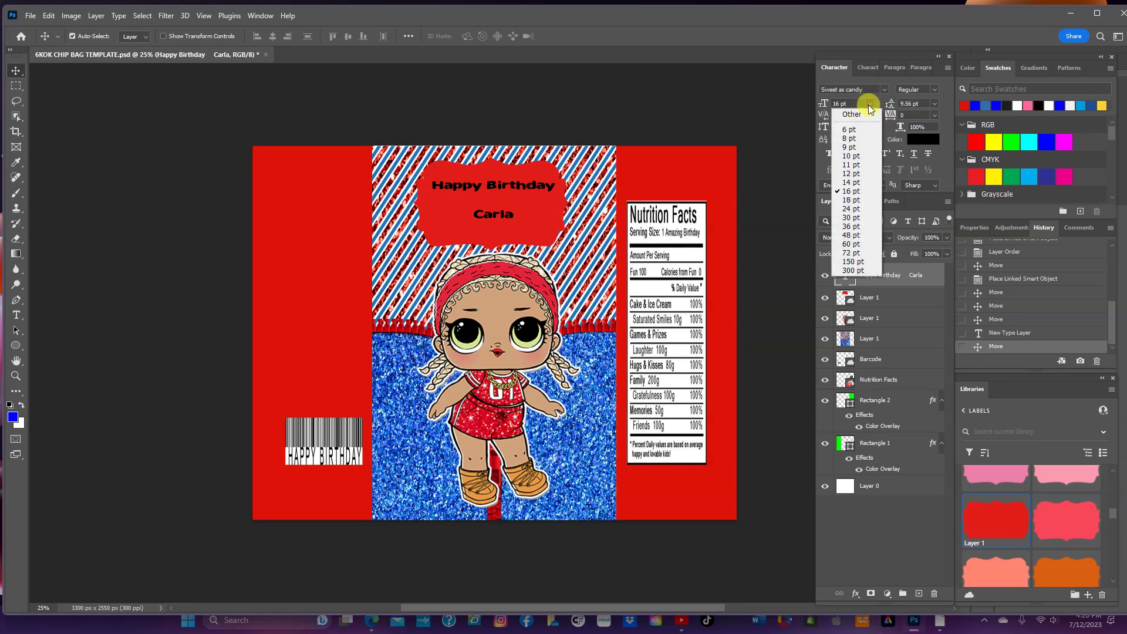
click(866, 209)
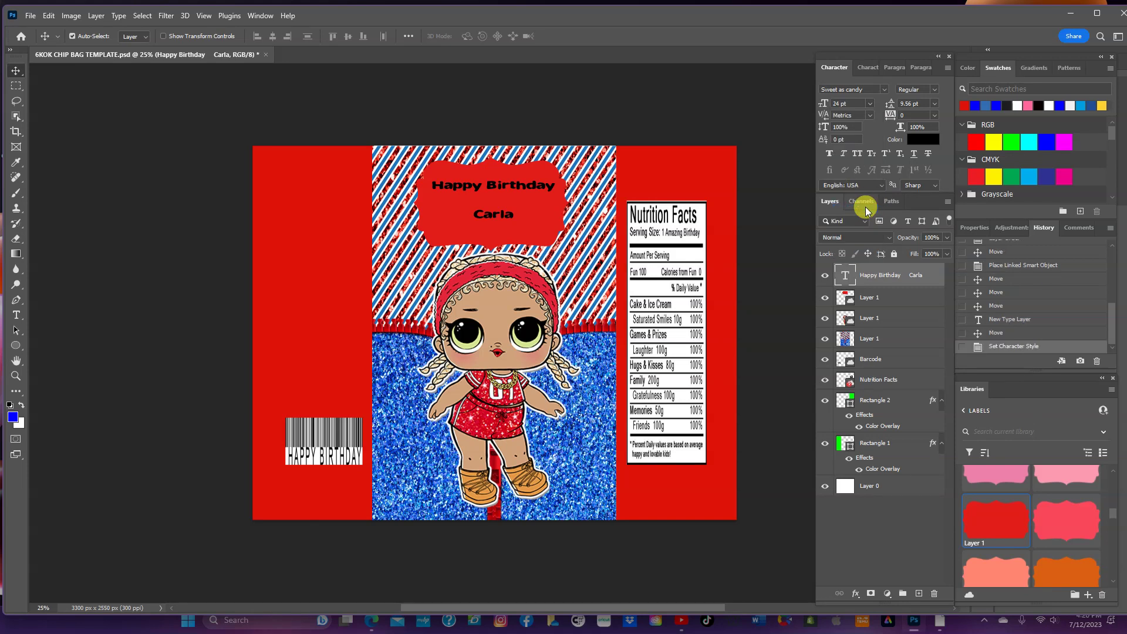
drag(500, 183, 502, 189)
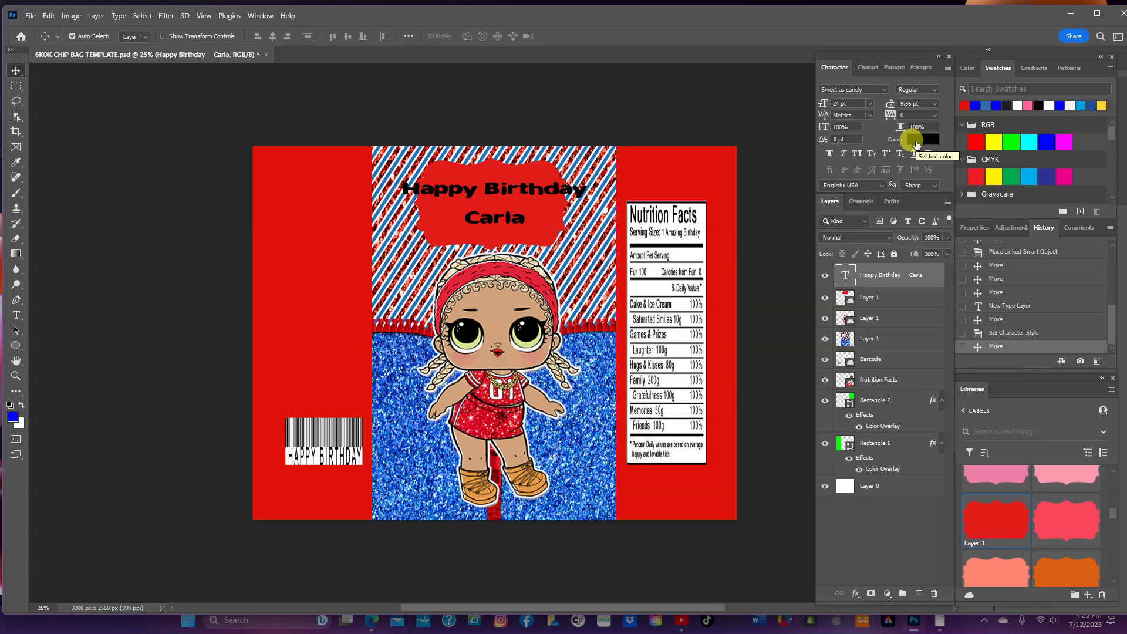
Step: Set the greeting text colour to white (ffffff)
click(916, 141)
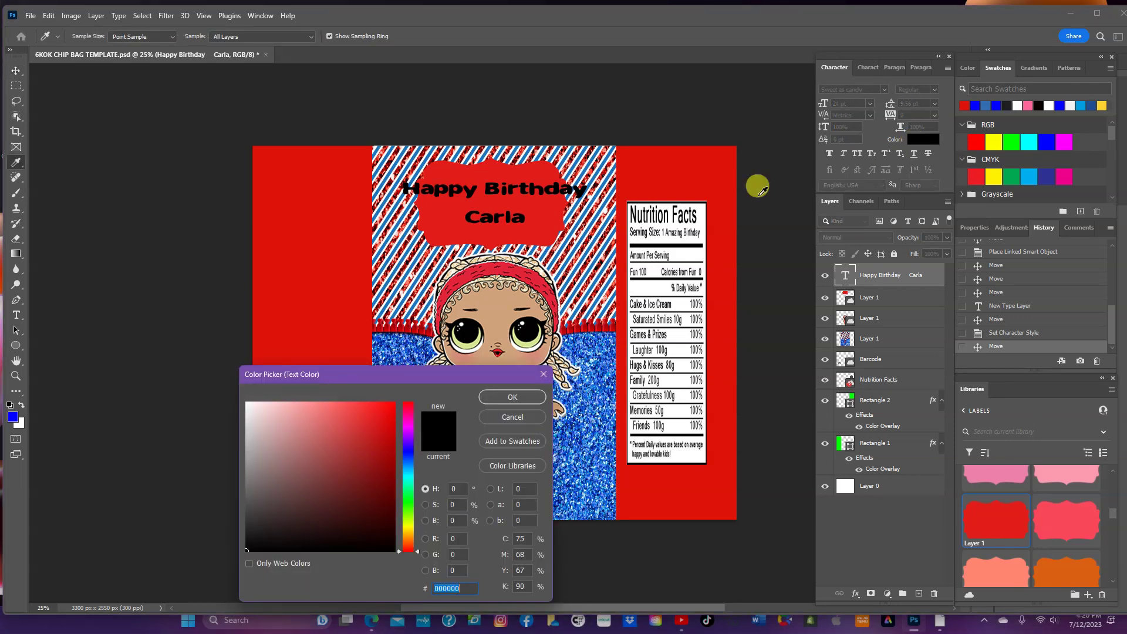
click(637, 289)
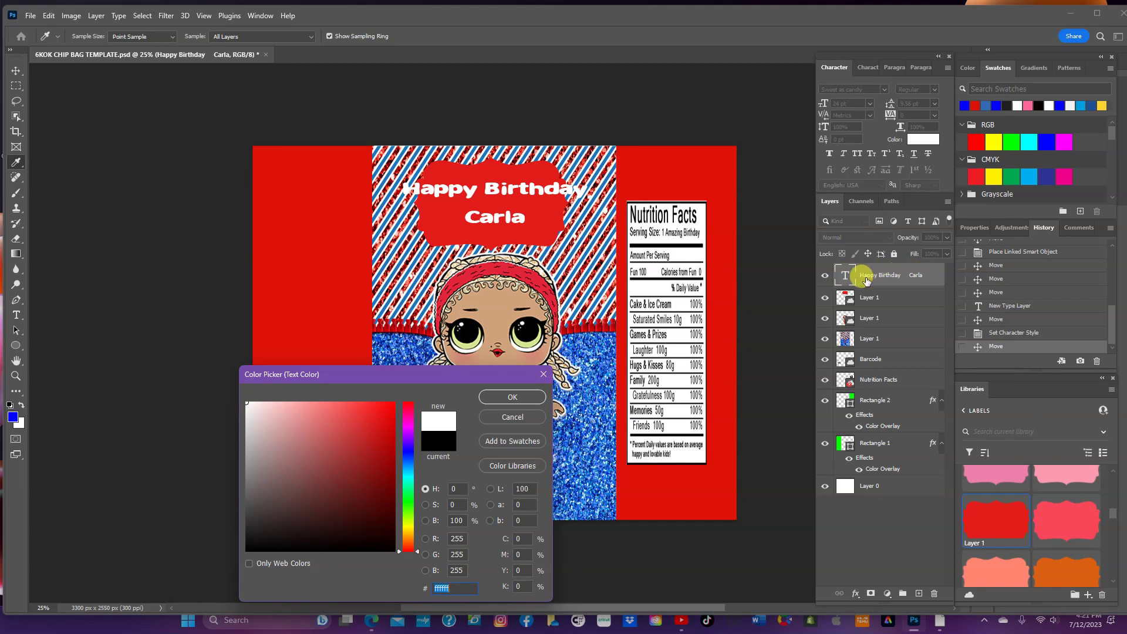
click(508, 399)
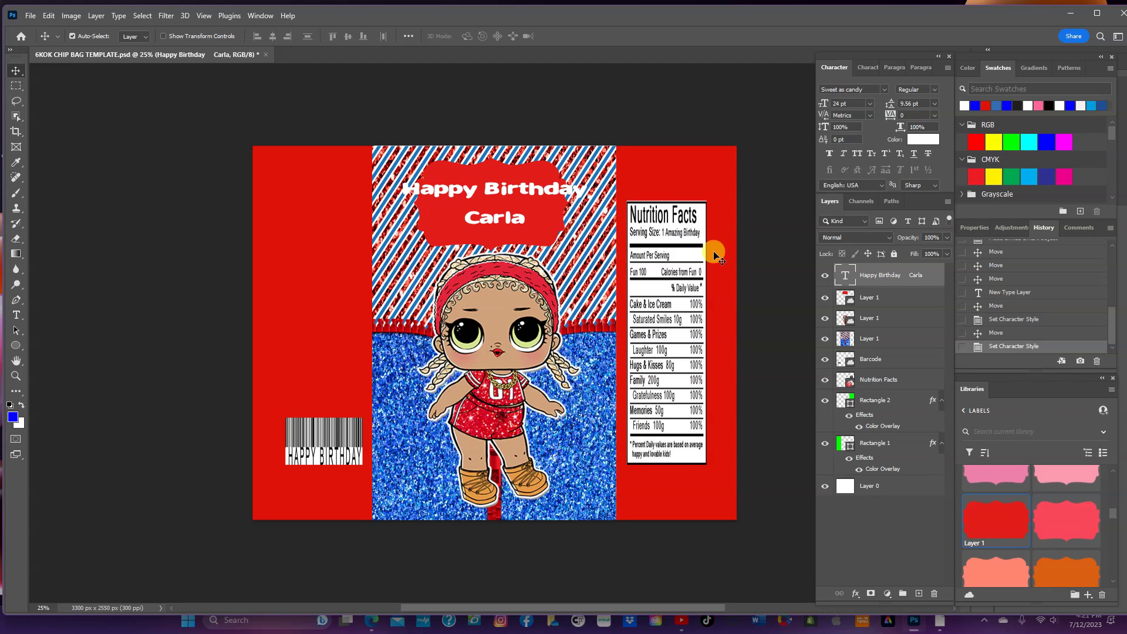
Step: Widen the red label on both sides to about 78% width with Free Transform so the greeting fits inside it
click(880, 298)
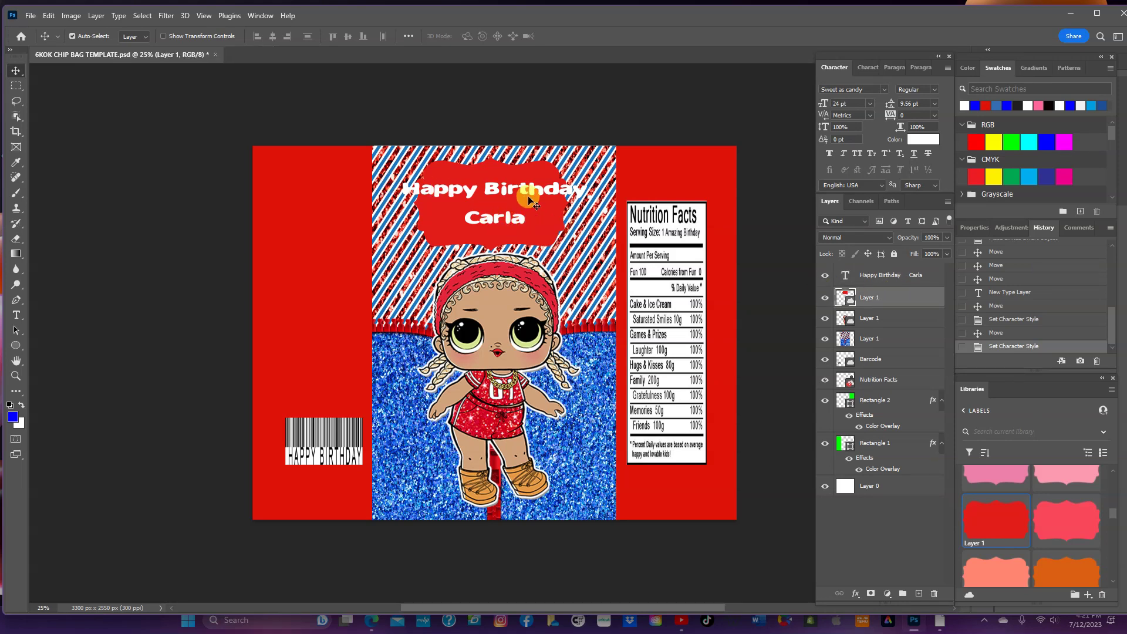
click(48, 15)
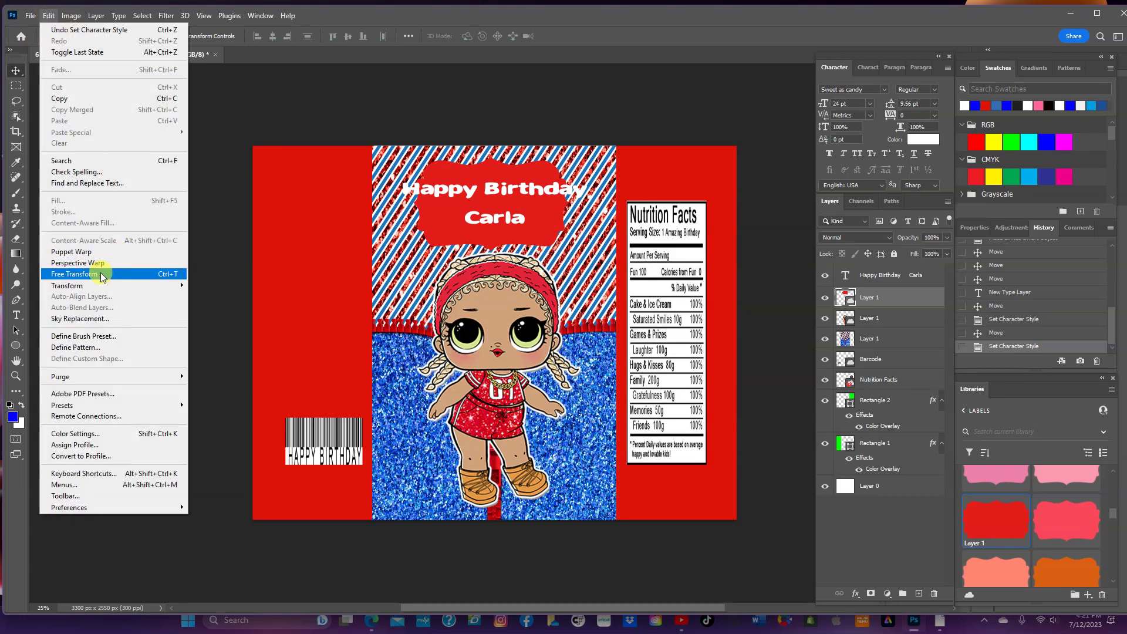
click(100, 273)
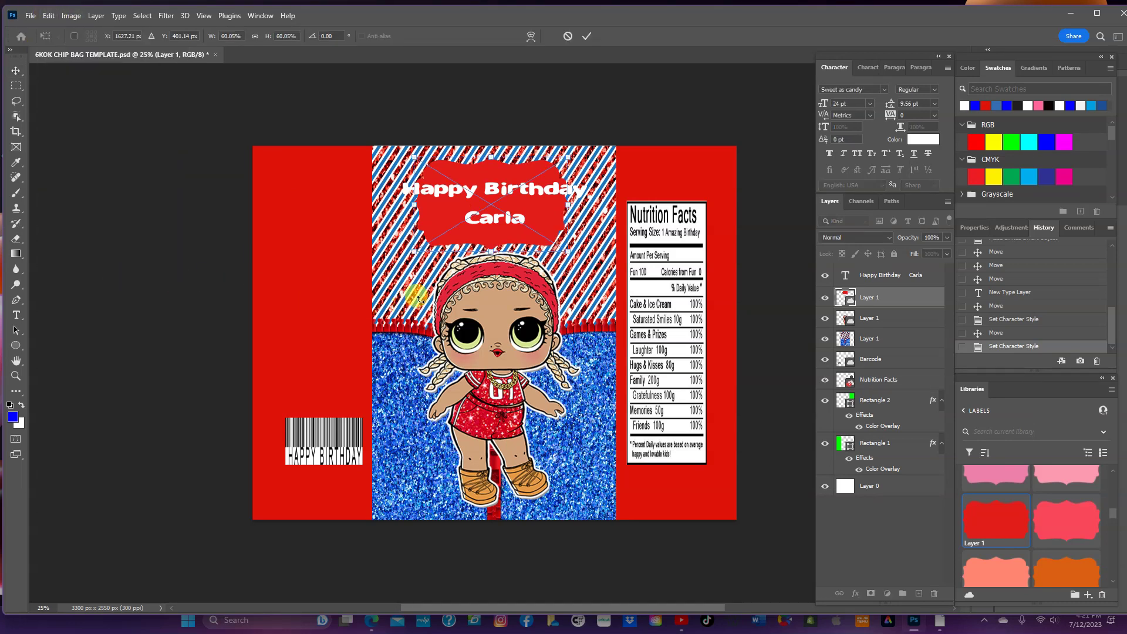
drag(562, 211, 602, 212)
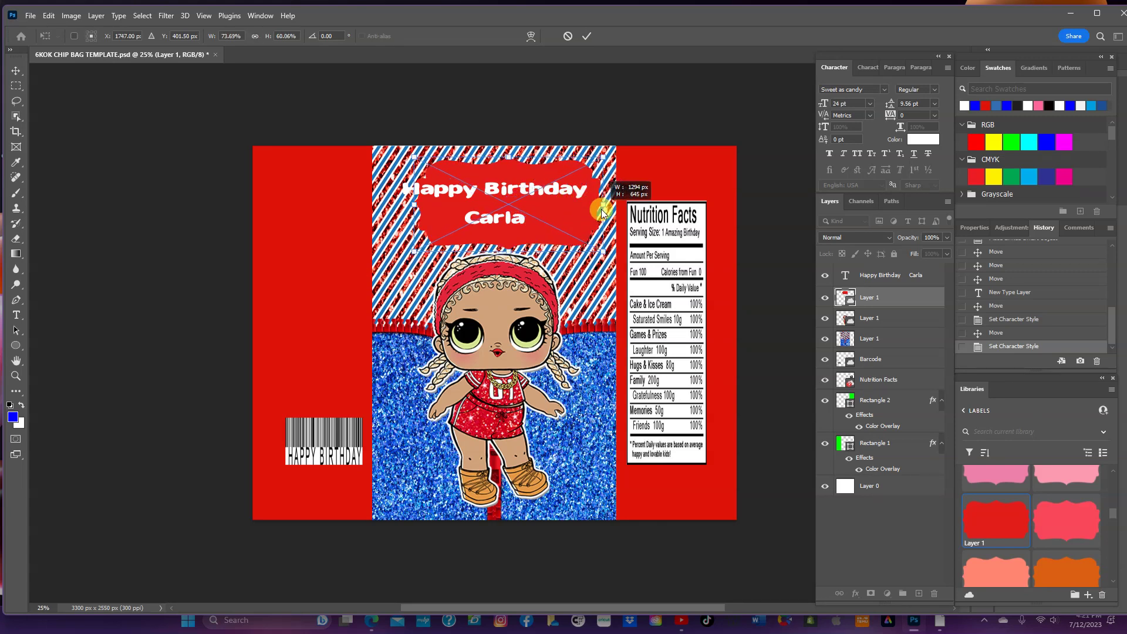
drag(456, 215, 442, 214)
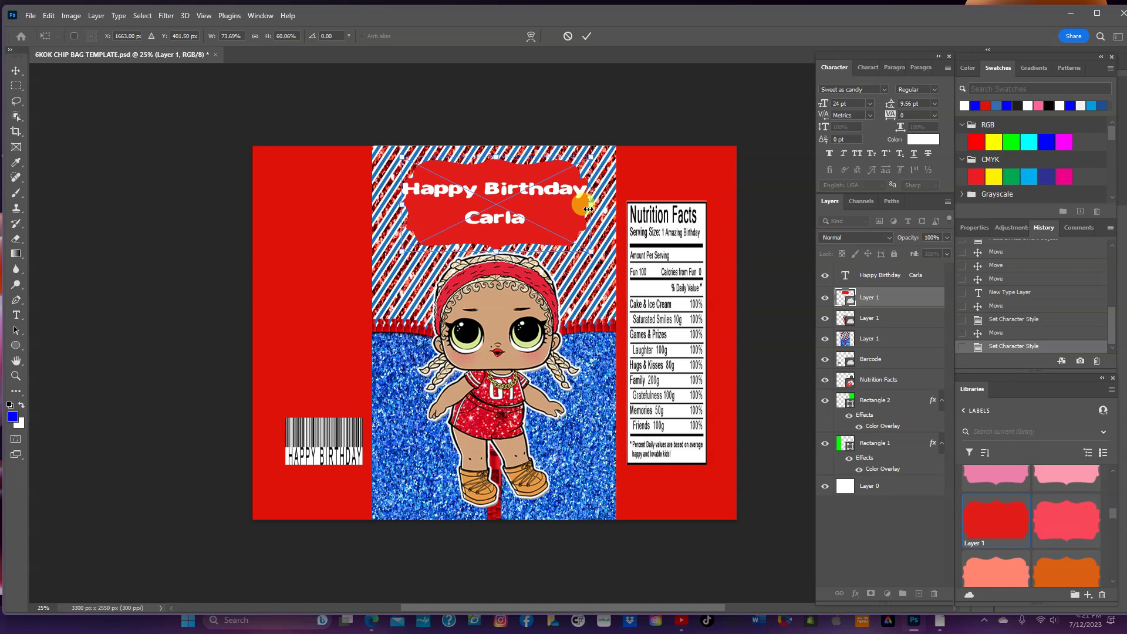
drag(588, 209, 548, 209)
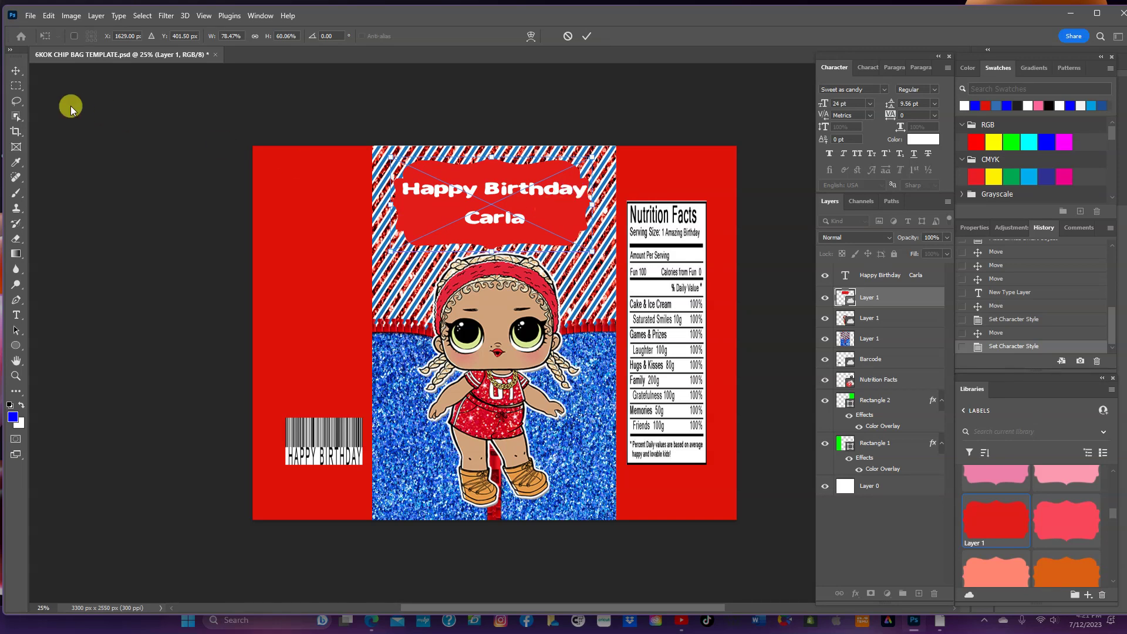
click(16, 71)
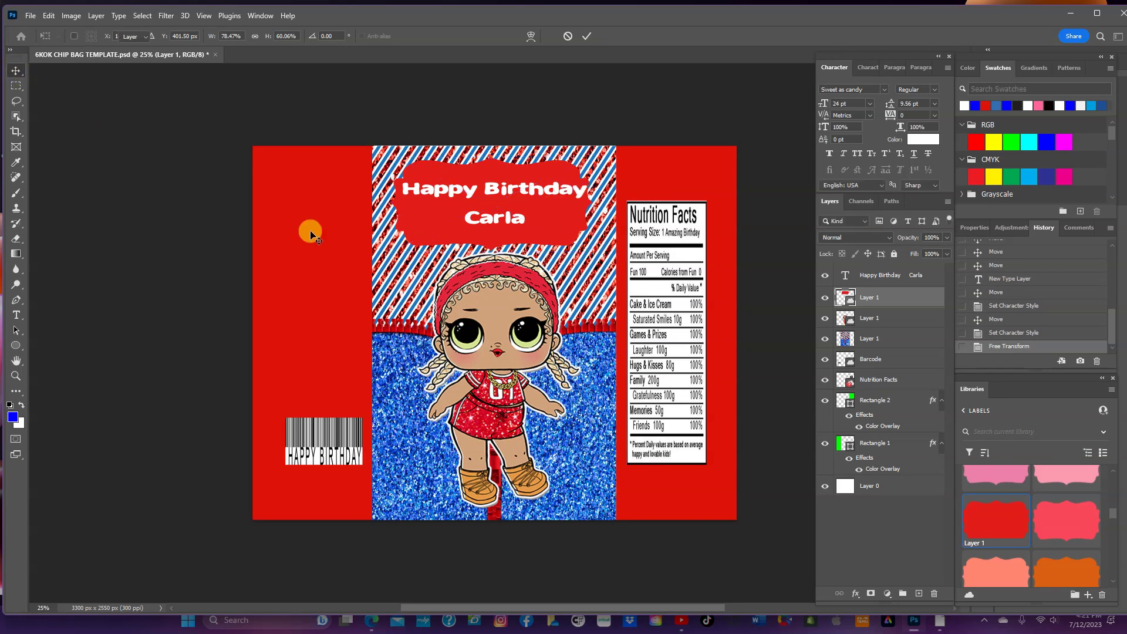
Step: Centre the greeting text on the front panel and shift the red label slightly upward behind it
drag(491, 189, 494, 190)
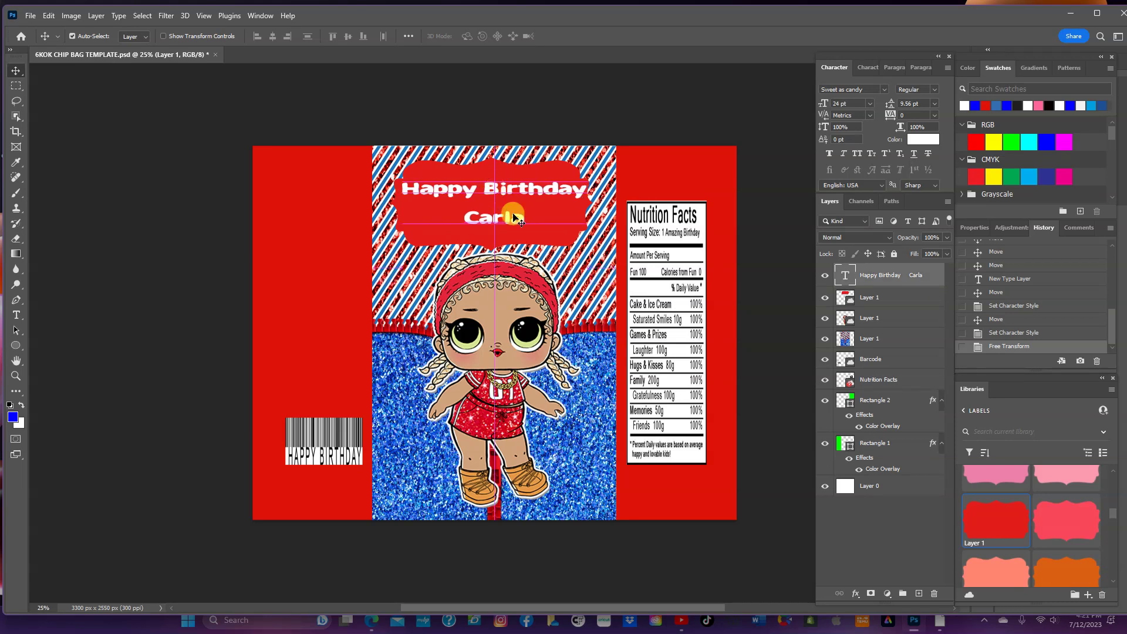
click(549, 240)
drag(549, 237, 556, 235)
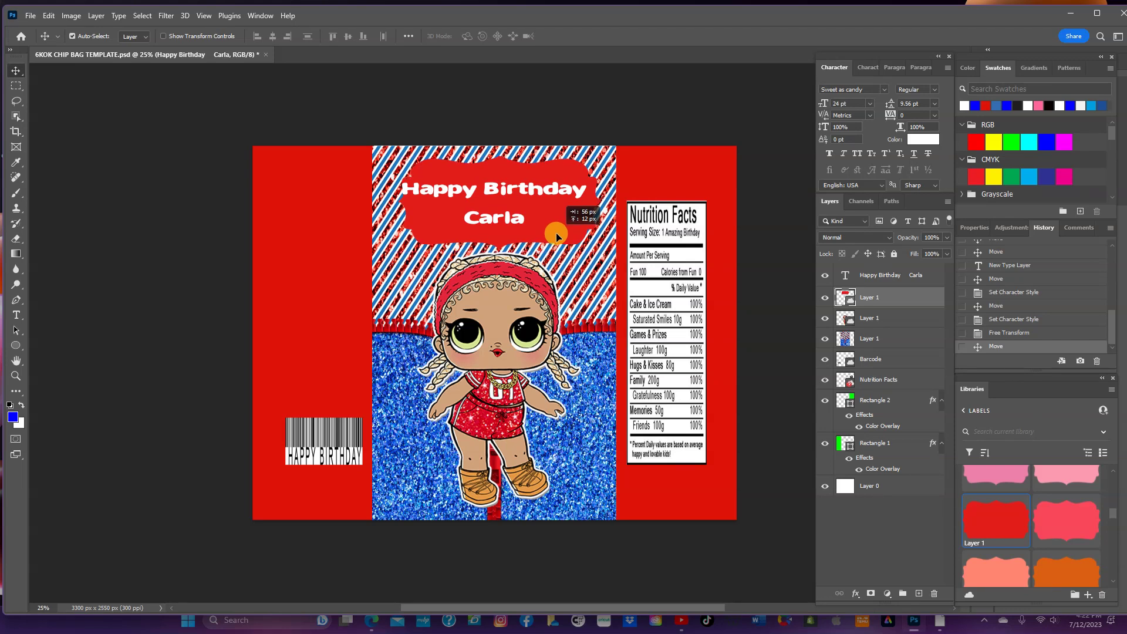
drag(556, 233, 551, 232)
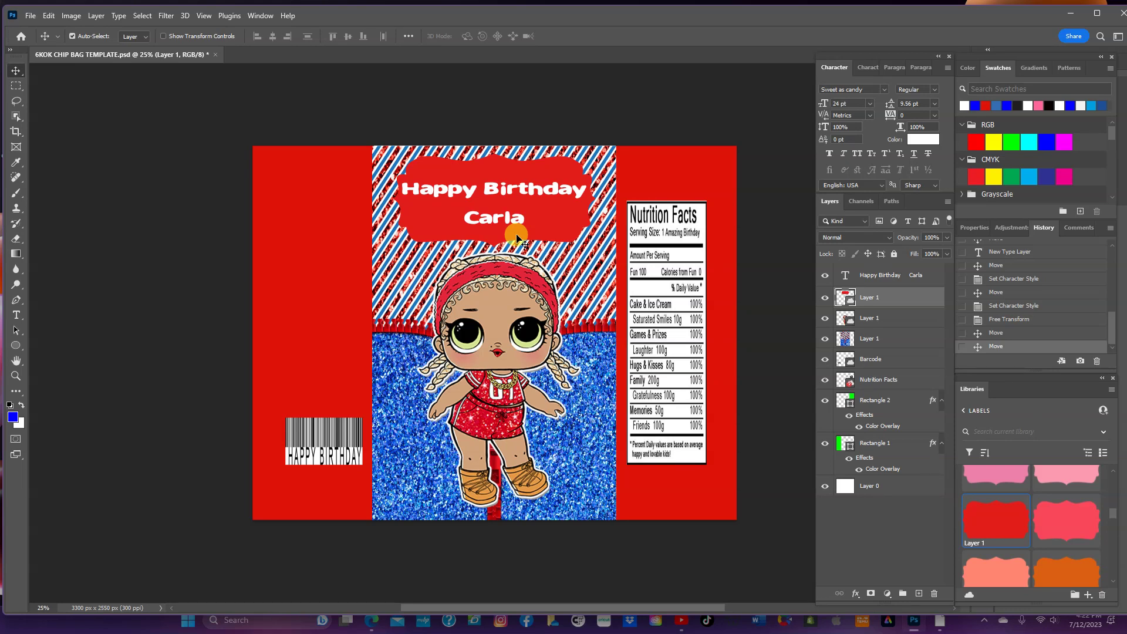
Step: Add the TOP CRIMPS graphic from the Crimps library directly above the doll's layer
click(492, 316)
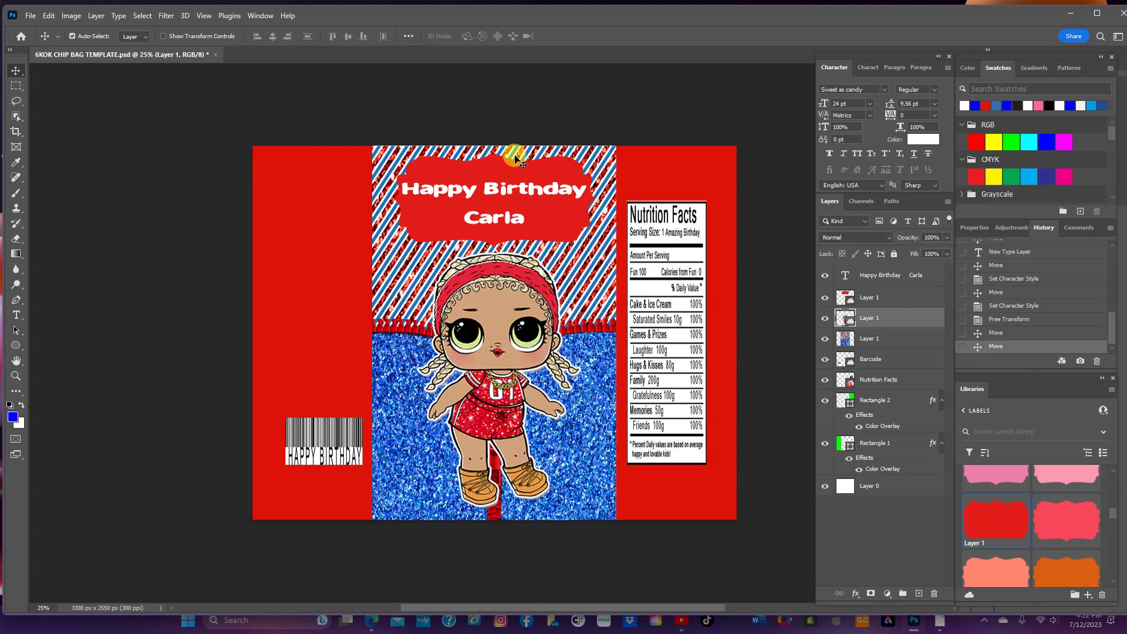
click(972, 415)
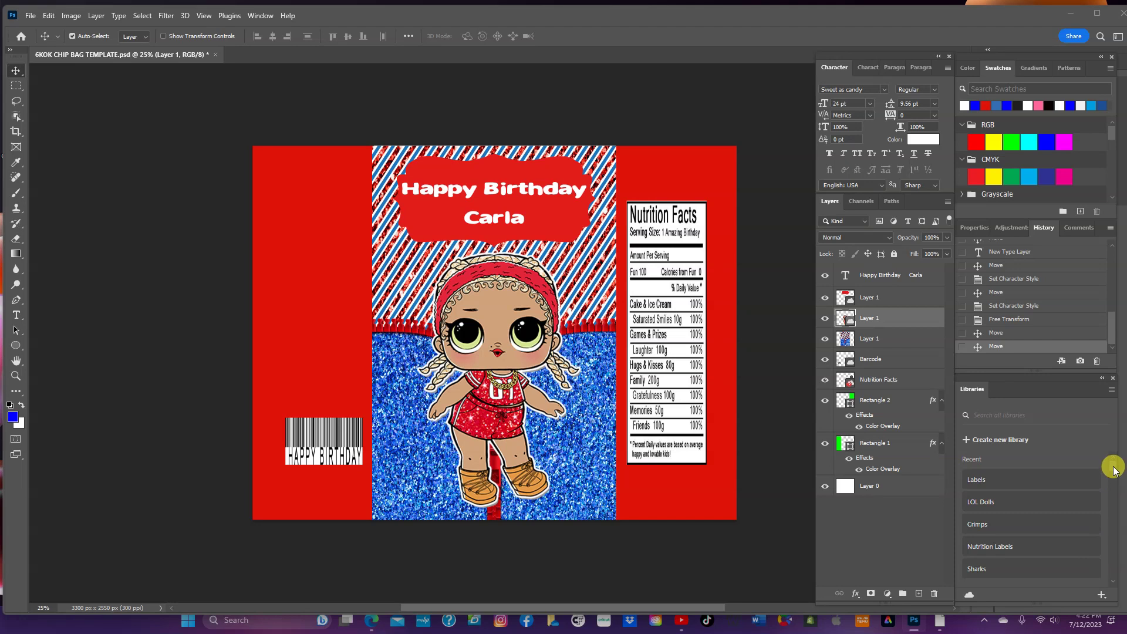
click(1021, 516)
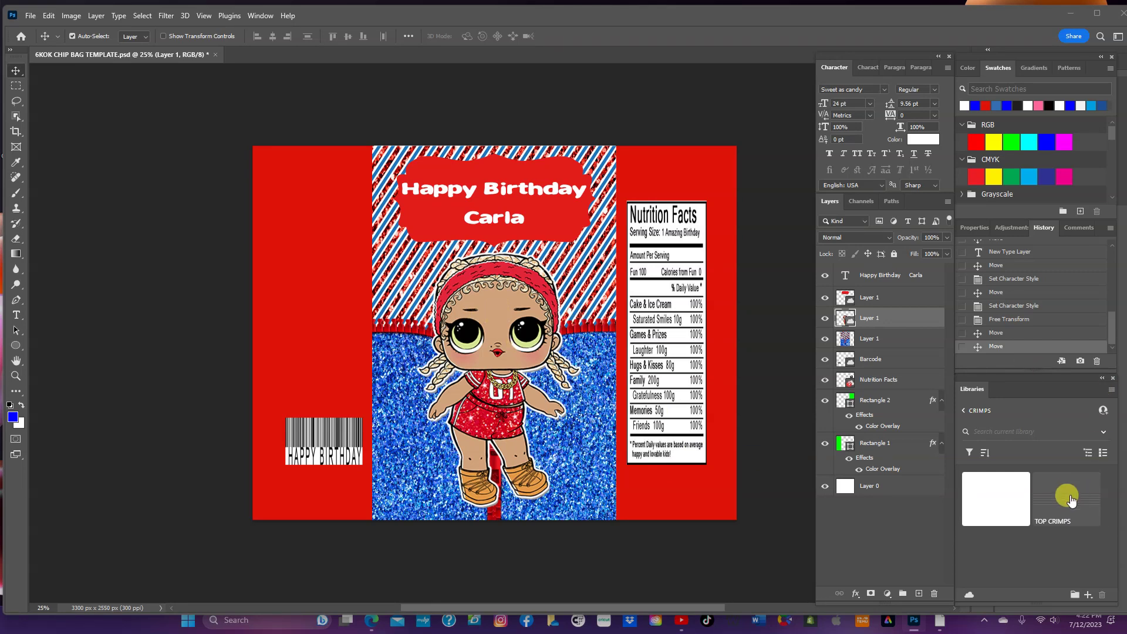
drag(1071, 500, 549, 157)
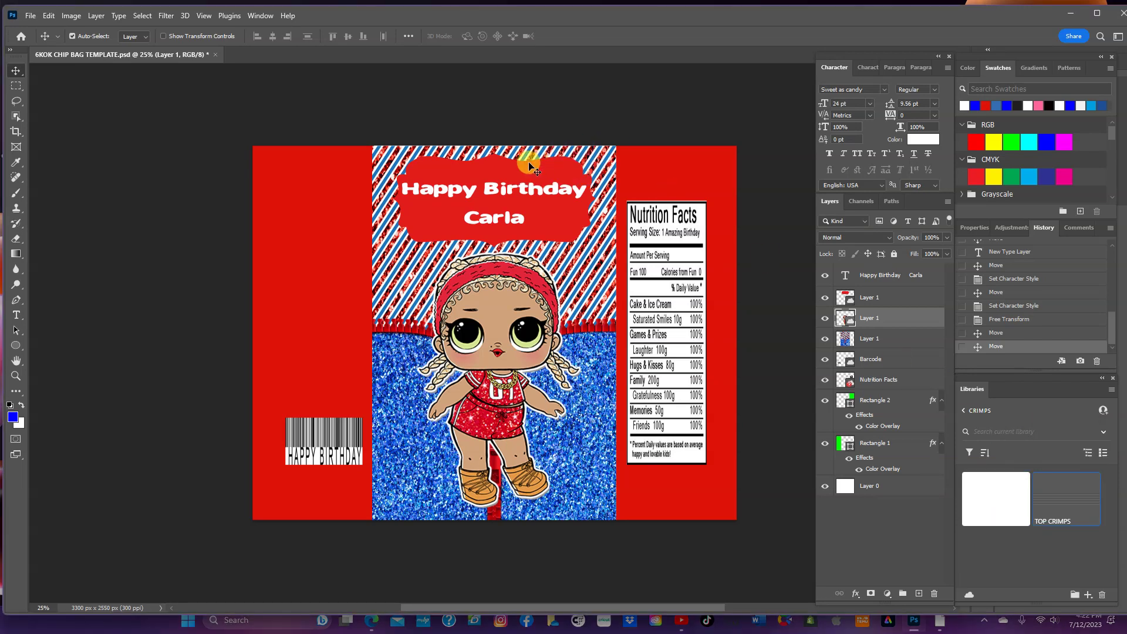
Step: Stretch the crimps across the bag's top edge to about 198% width and 86% height, and duplicate their layer
drag(553, 157, 515, 171)
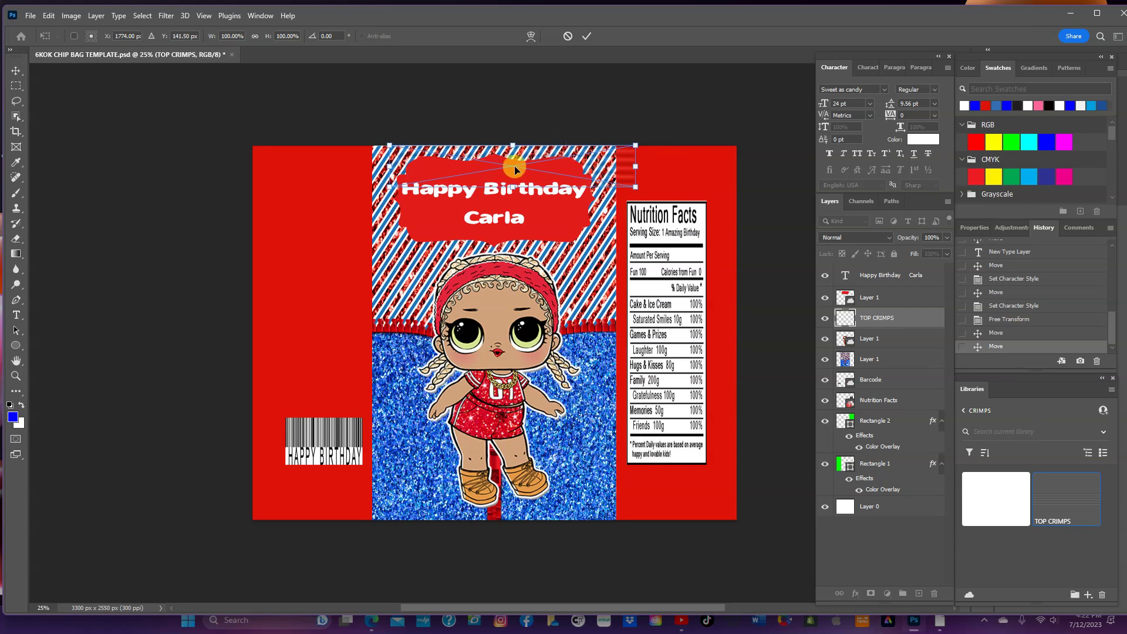
drag(388, 165, 249, 166)
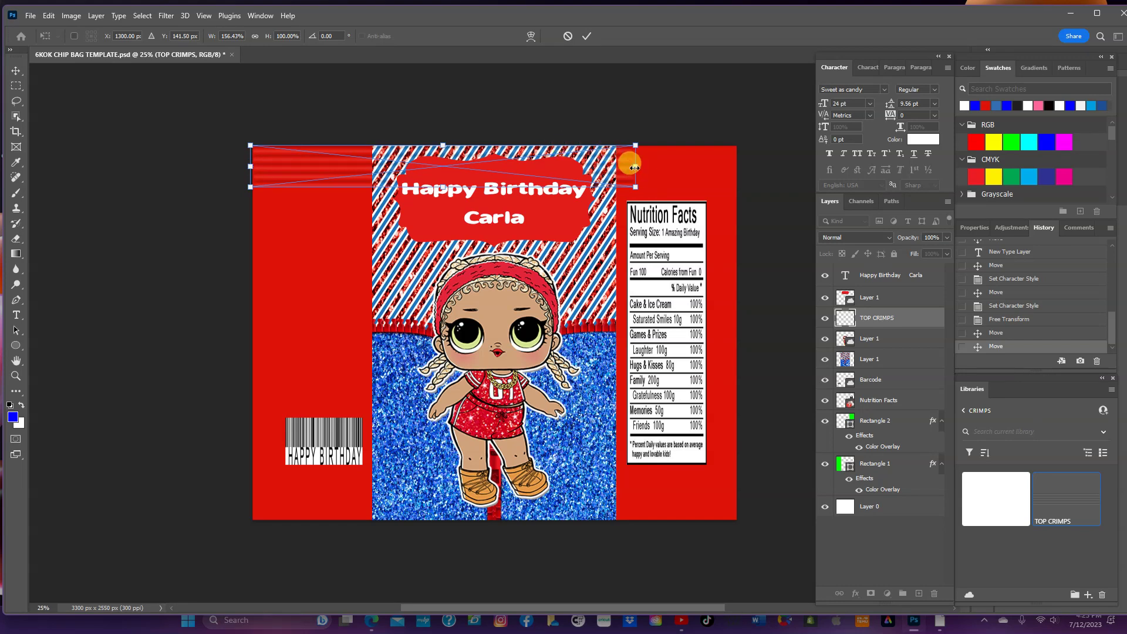
drag(636, 168, 737, 168)
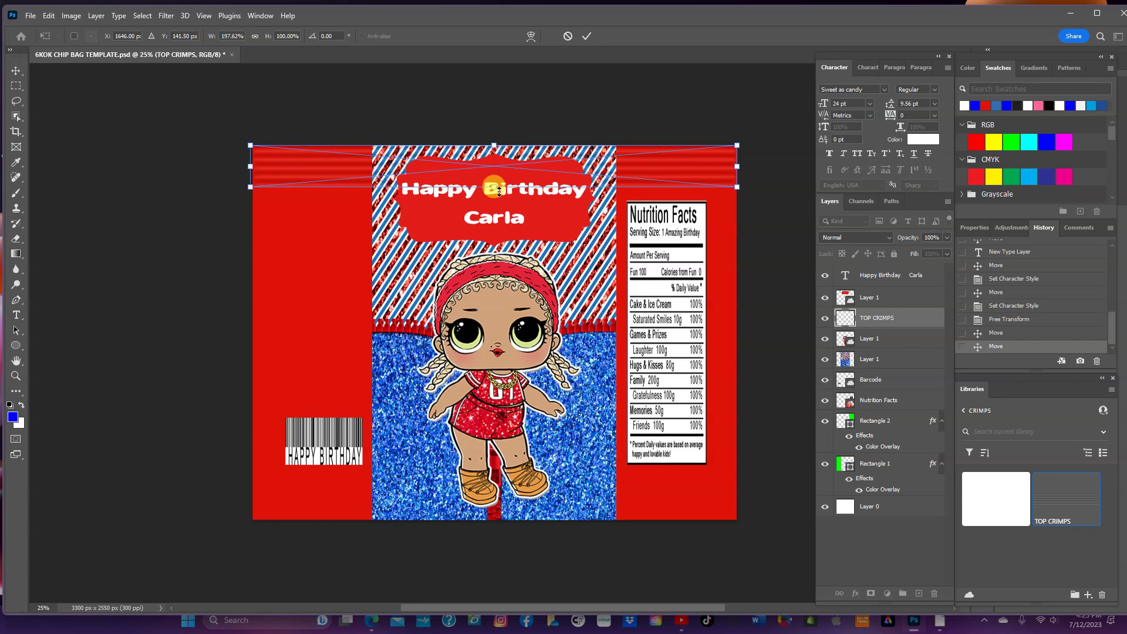
drag(494, 186, 495, 181)
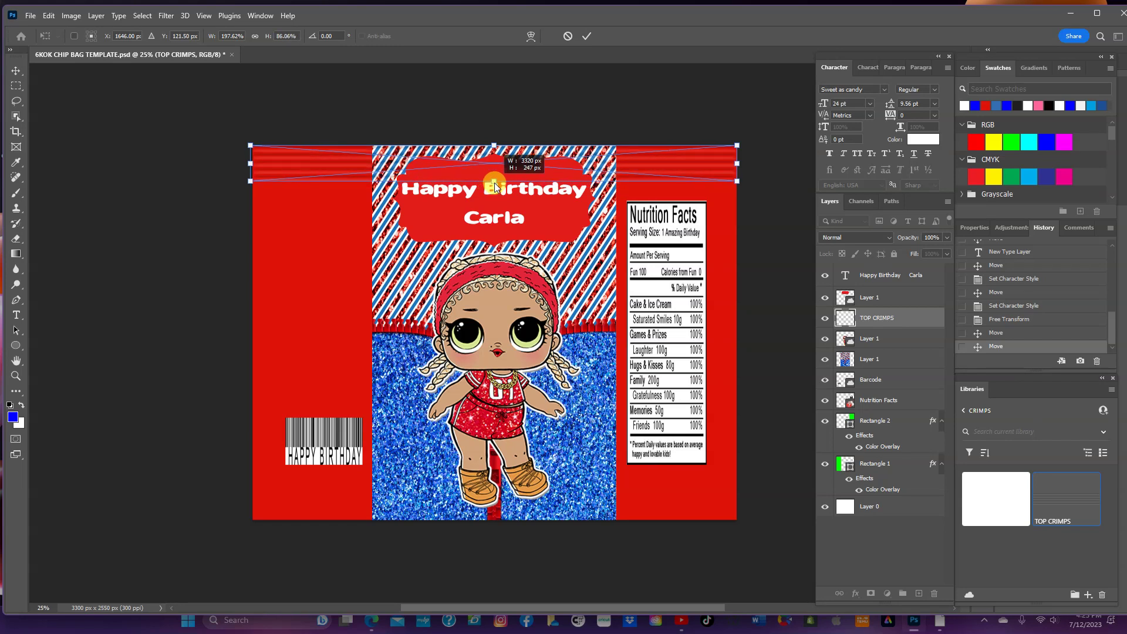
key(Return)
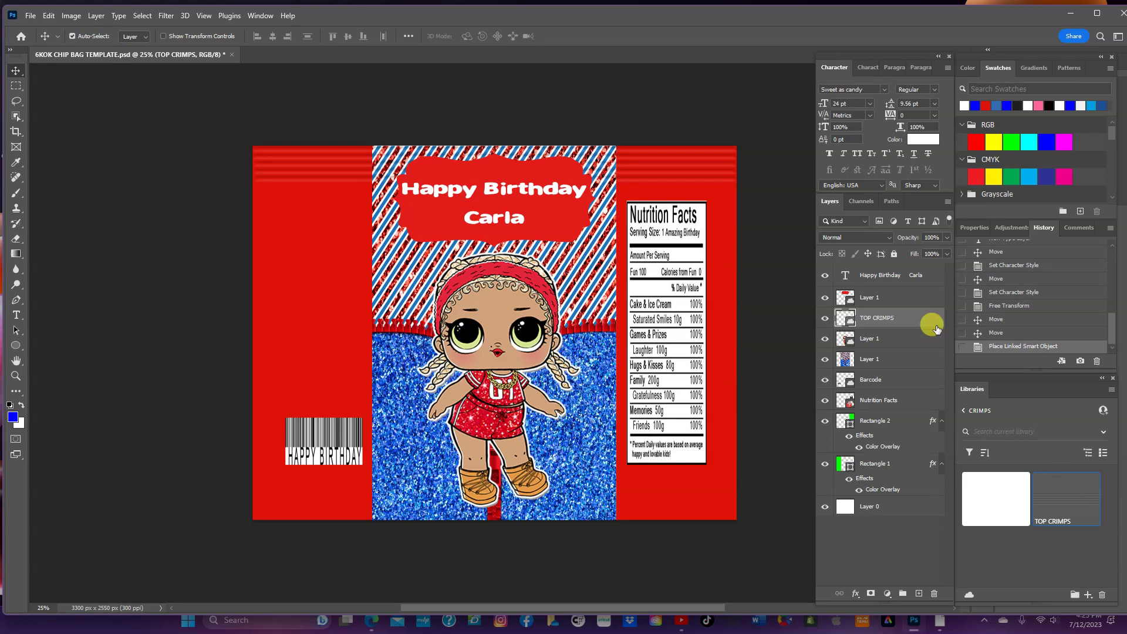
drag(920, 315, 918, 593)
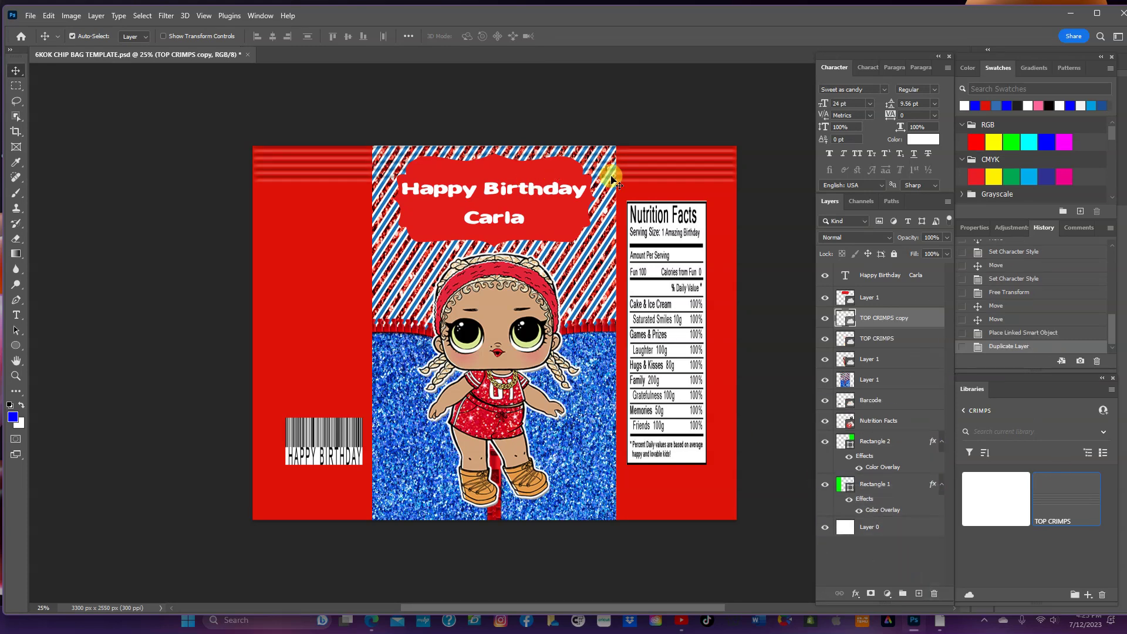
drag(627, 185, 624, 155)
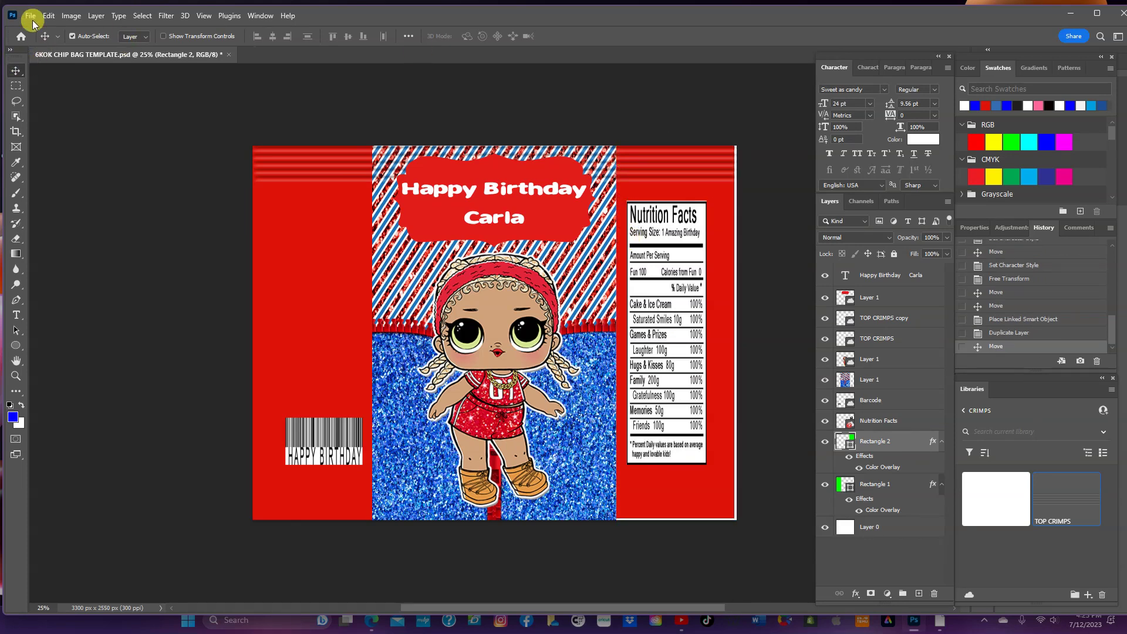
click(49, 16)
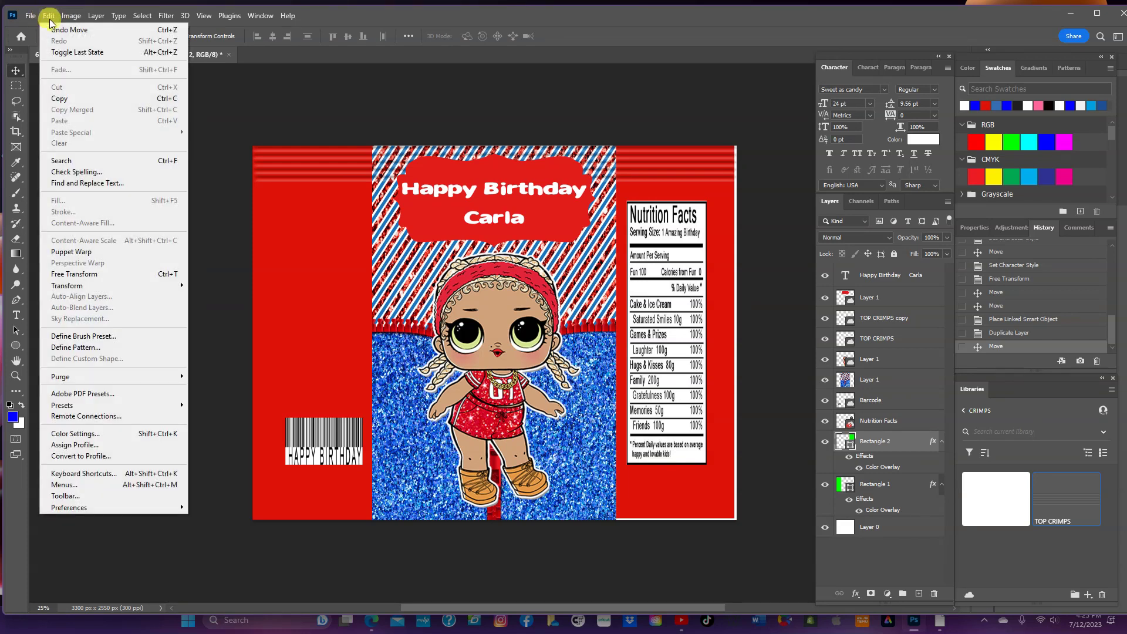
click(59, 31)
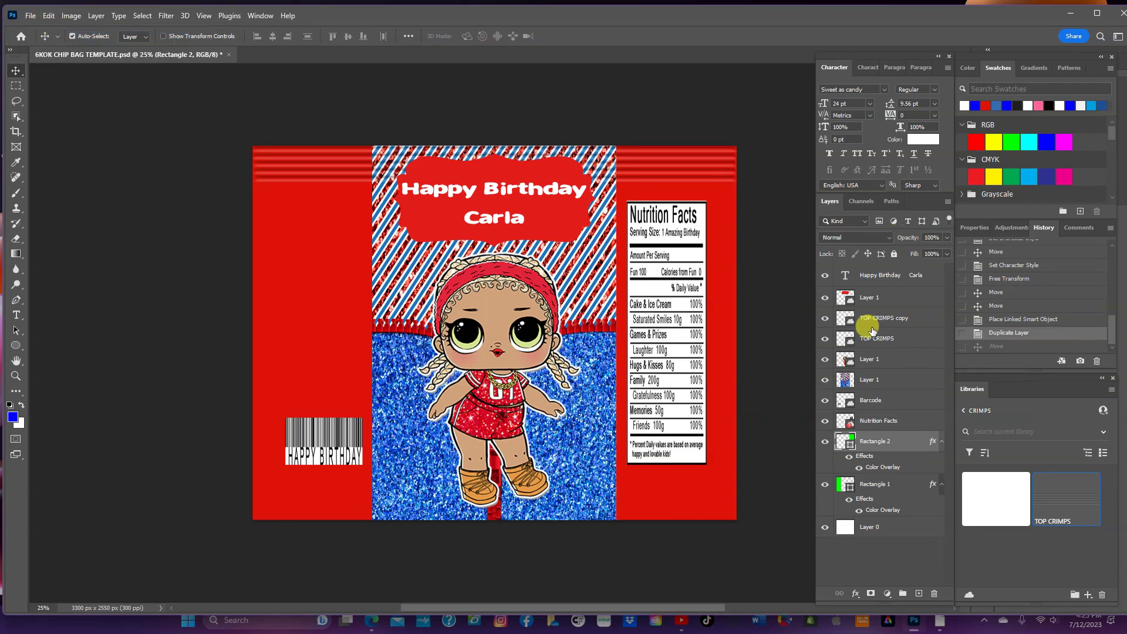
Step: Move one of the two crimp strips down to the bottom edge of the bag
drag(650, 156, 645, 159)
click(638, 162)
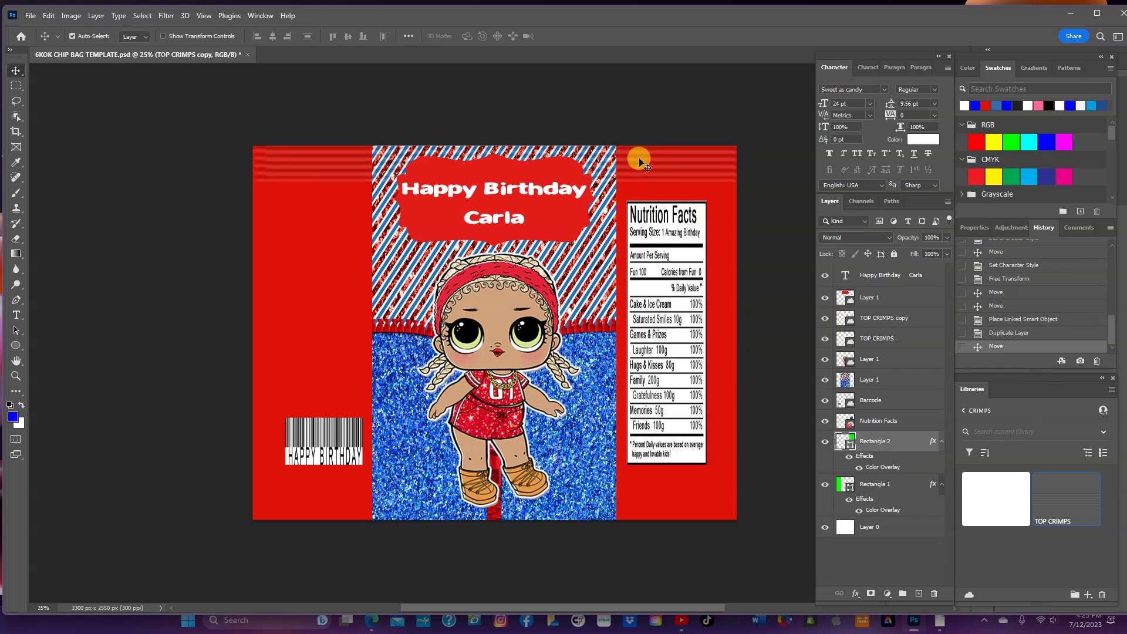
click(639, 164)
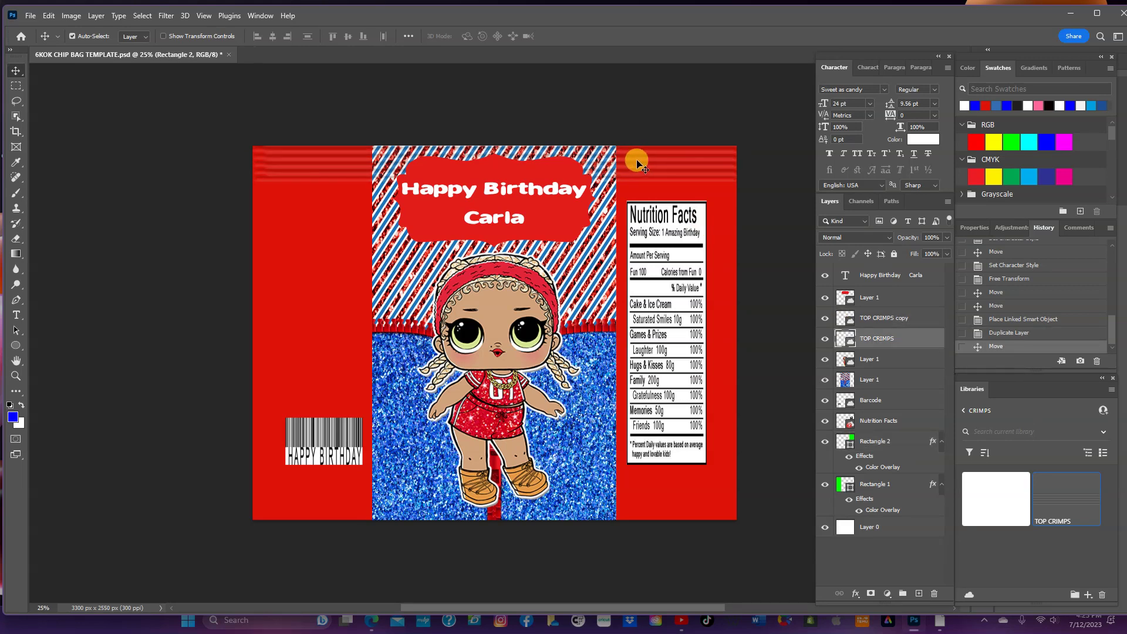
drag(638, 164, 635, 506)
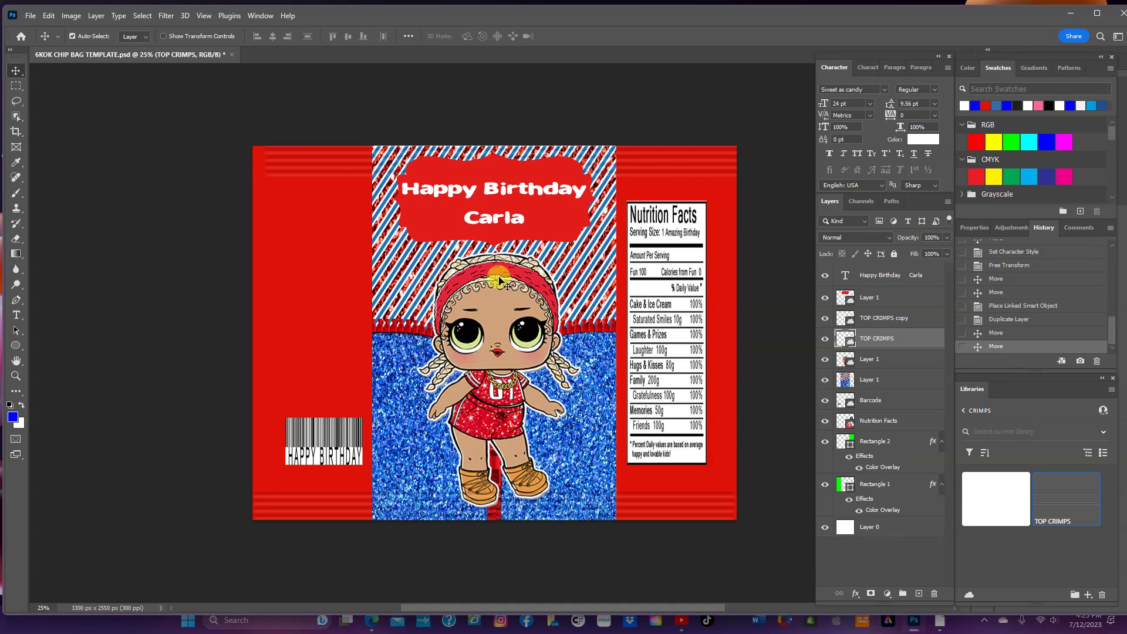
Step: Shrink the doll to about 77% width and 86% height, and centre it on the front panel beneath the greeting
click(510, 307)
click(47, 16)
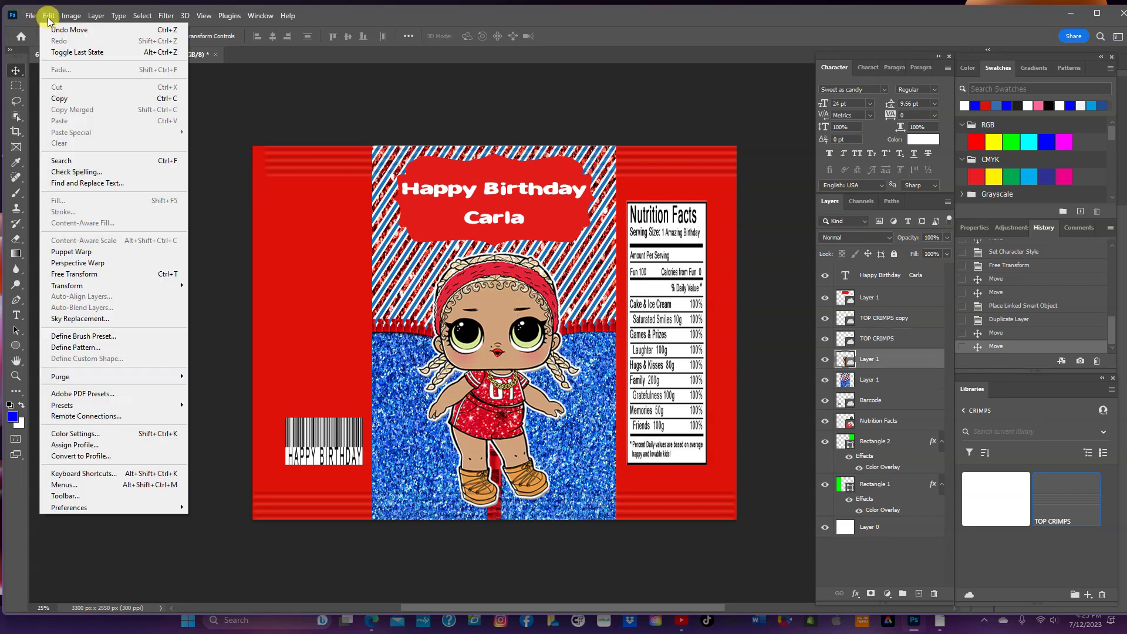
click(106, 275)
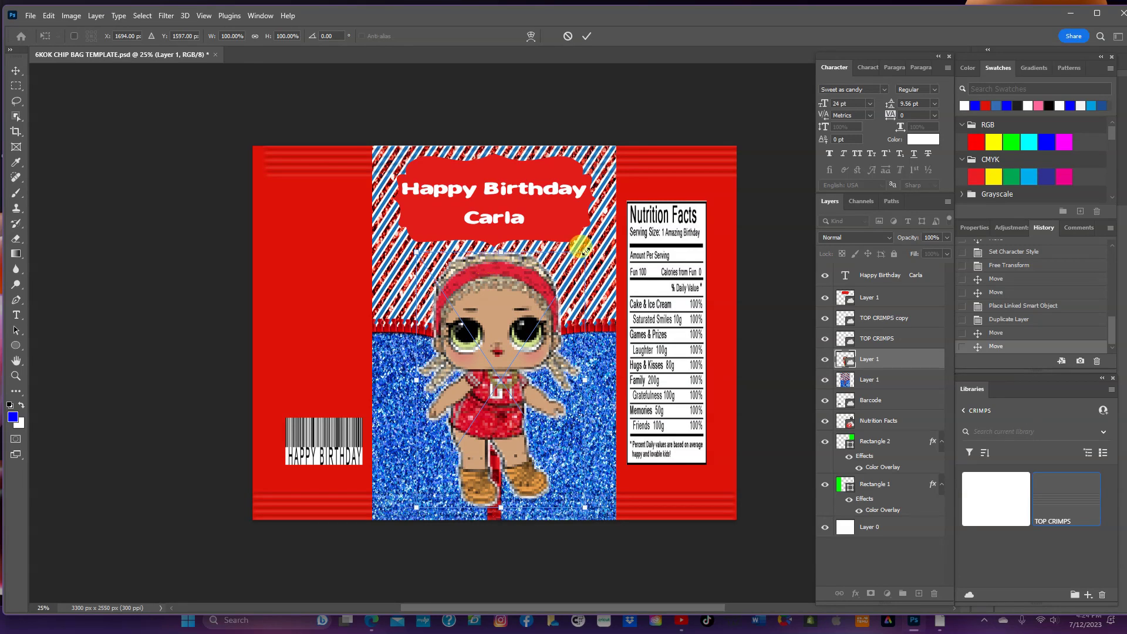
drag(586, 251, 549, 287)
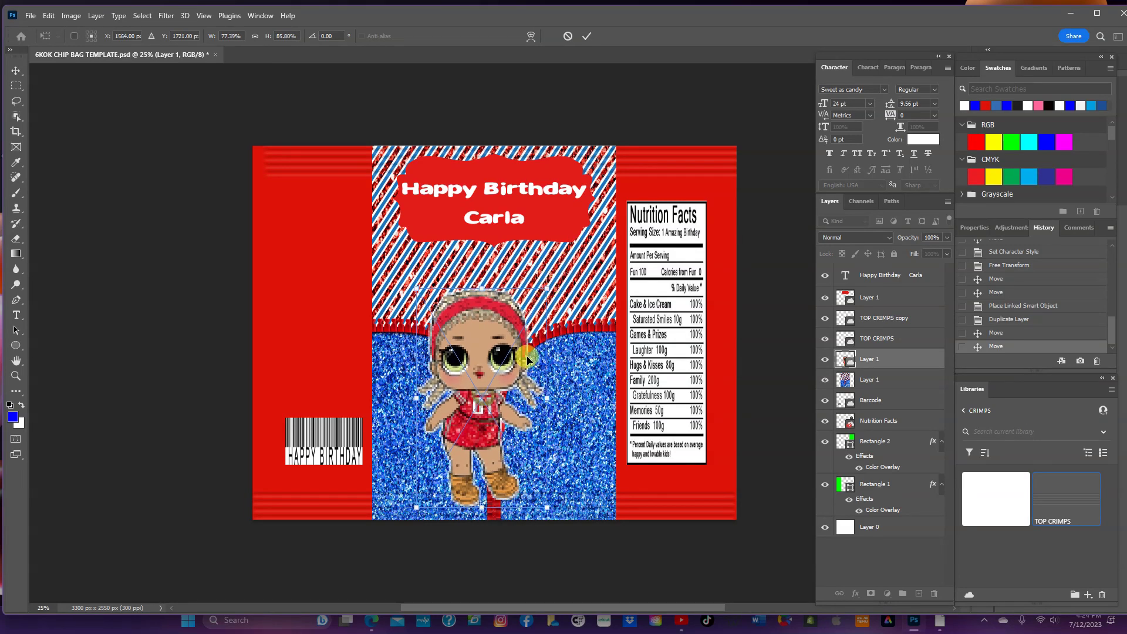
drag(488, 435, 506, 418)
click(23, 73)
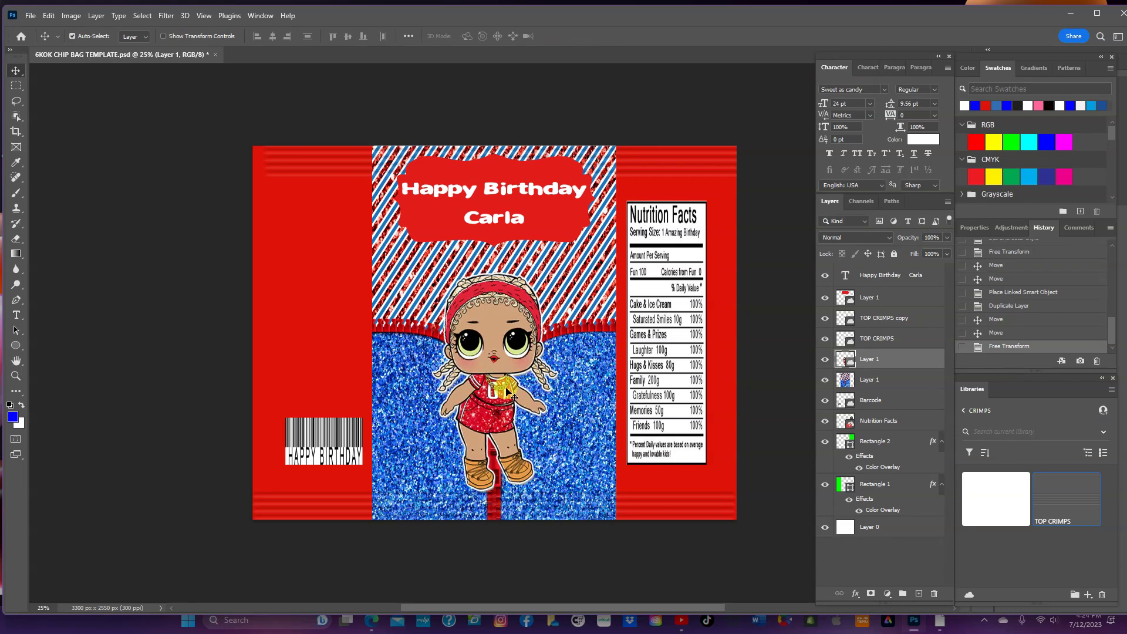
drag(498, 403, 495, 397)
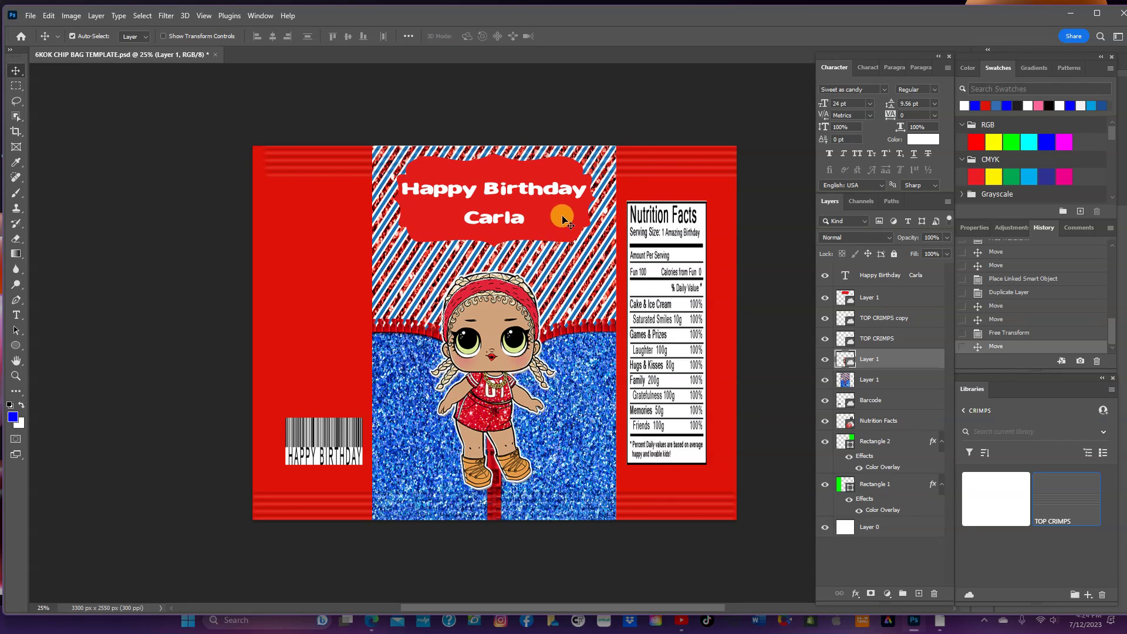
Step: Move the greeting text and its red label down together to sit just above the doll's head
click(563, 220)
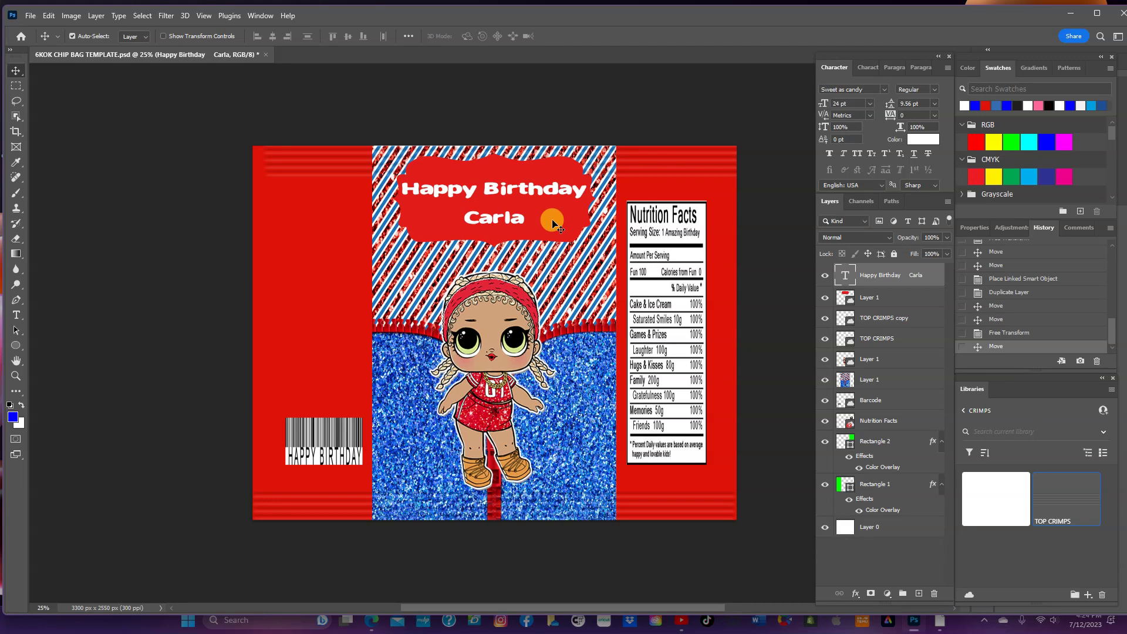
click(874, 296)
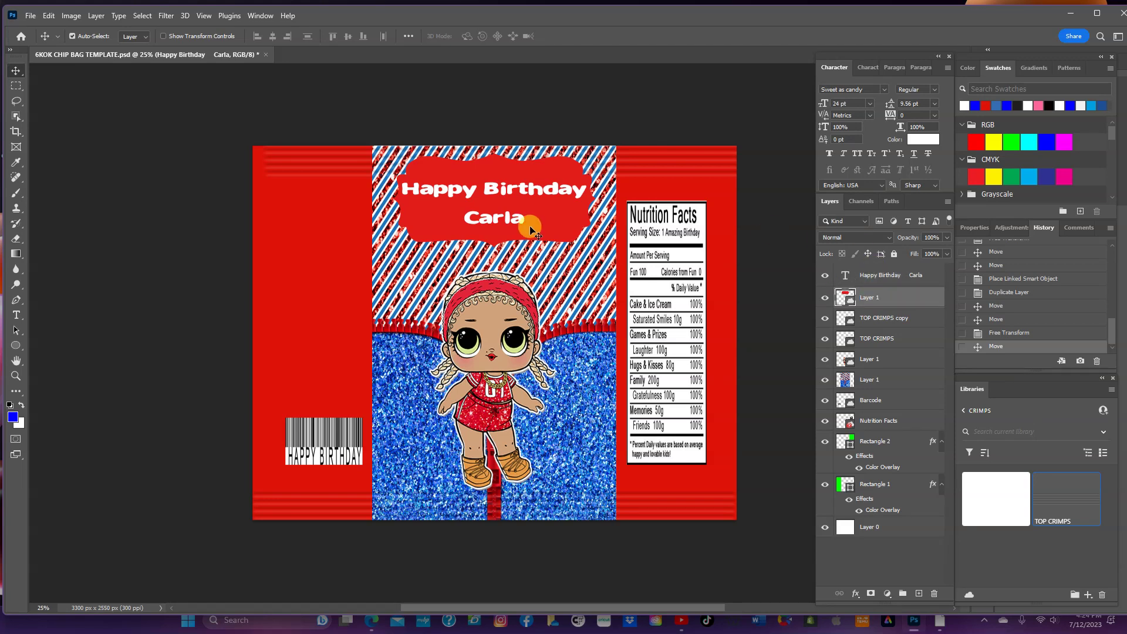
drag(530, 231, 497, 240)
click(496, 219)
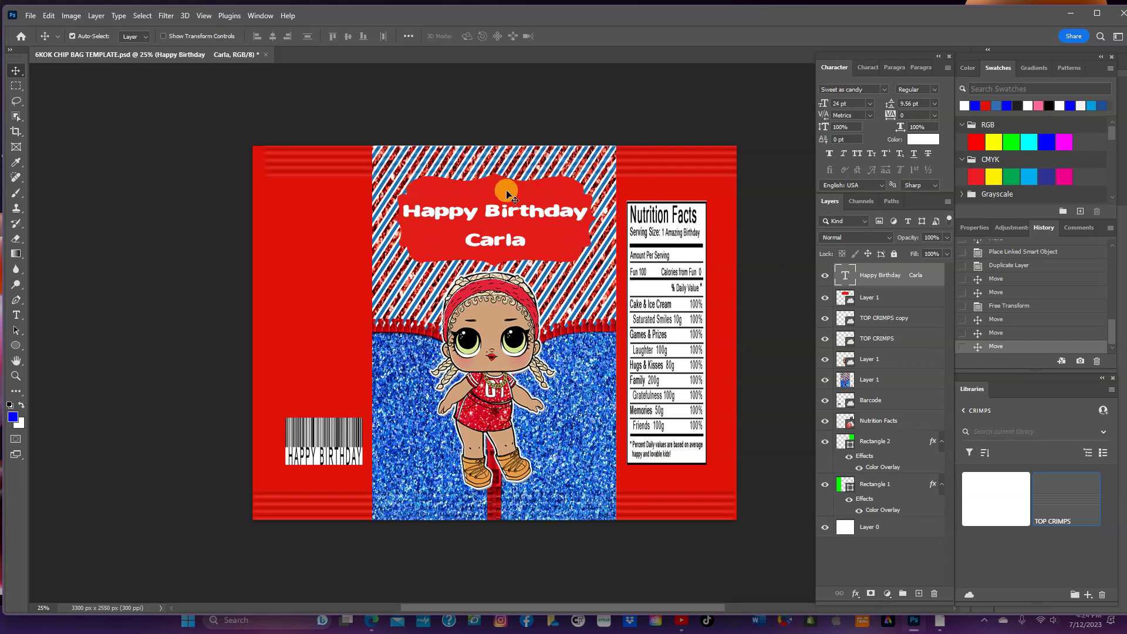
Step: Outline the red label behind the greeting with a white 15 px stroke positioned inside
click(848, 298)
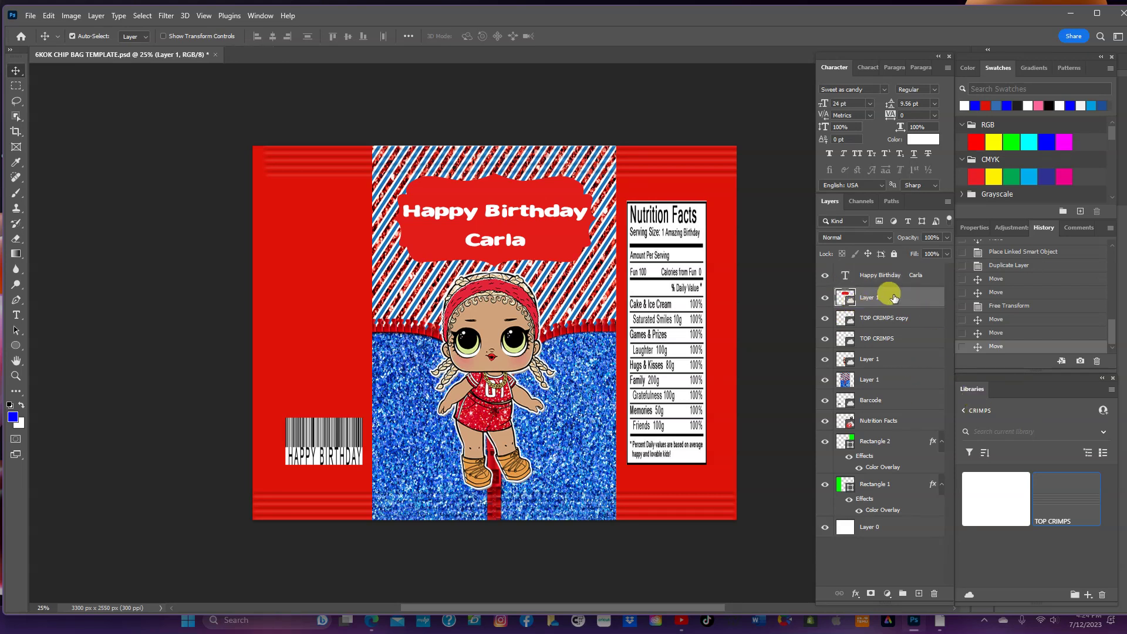
click(857, 601)
click(874, 516)
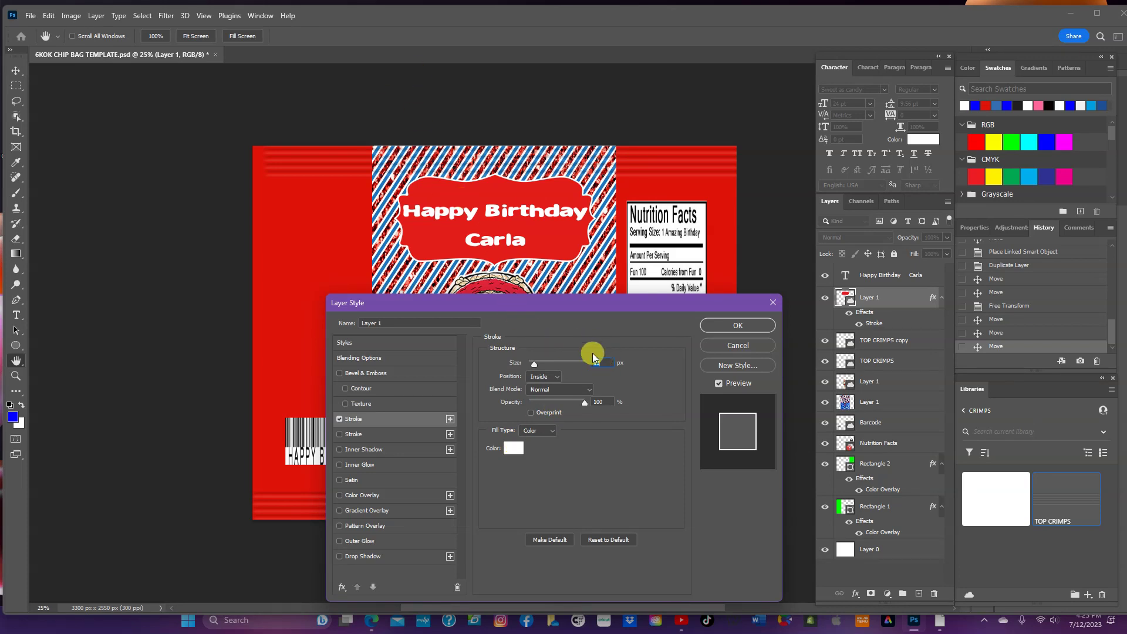
text(20)
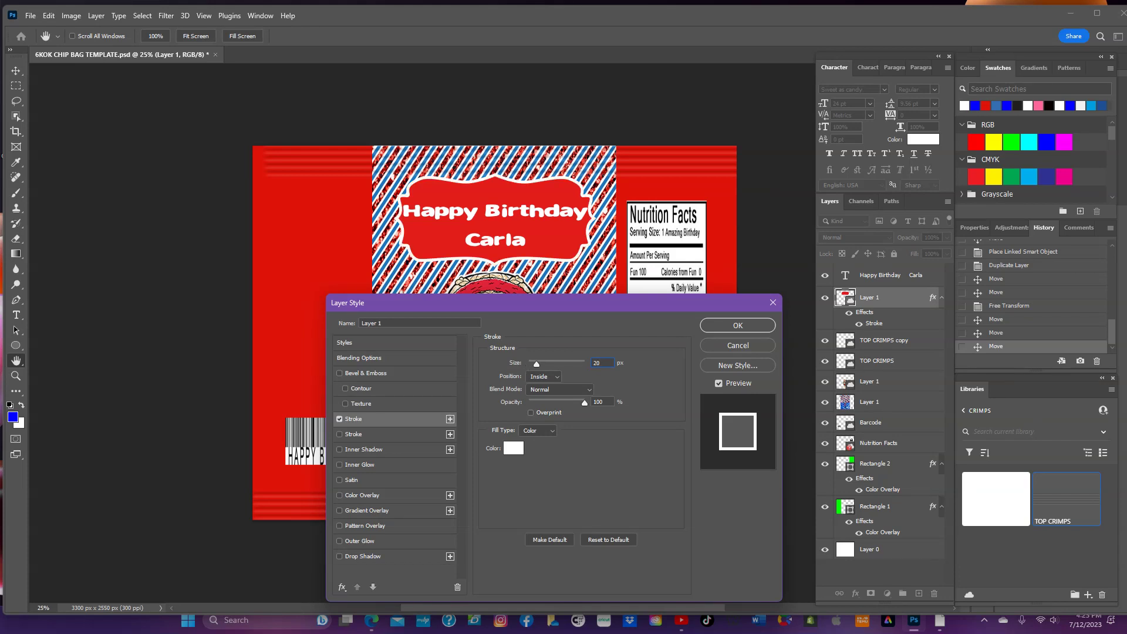
text(15)
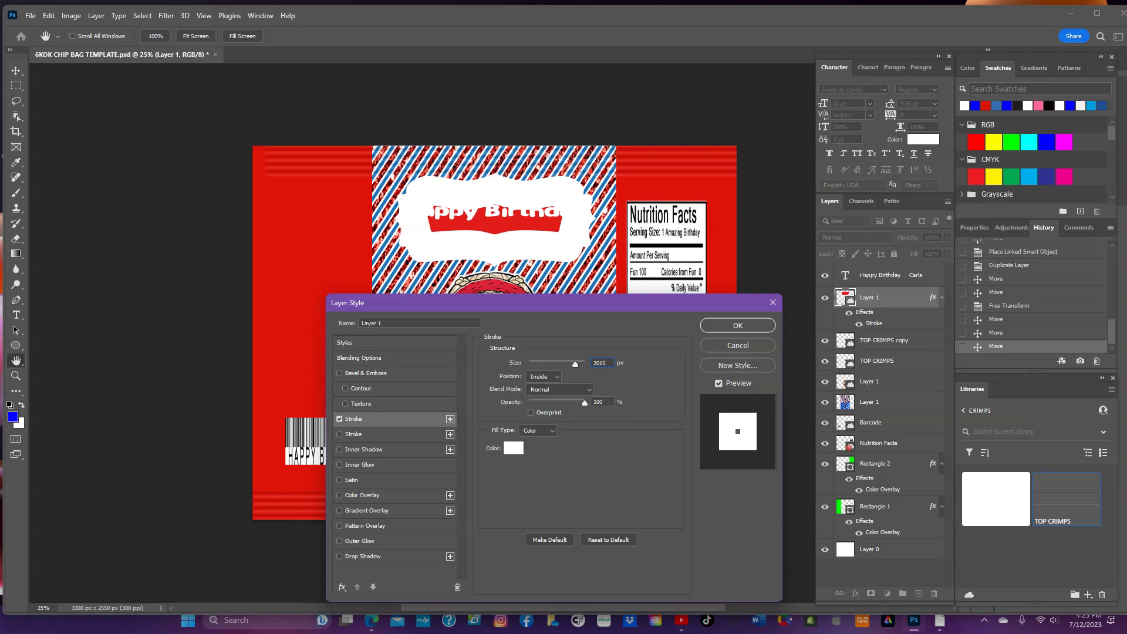
key(BackSpace)
key(BackSpace)
key(BackSpace)
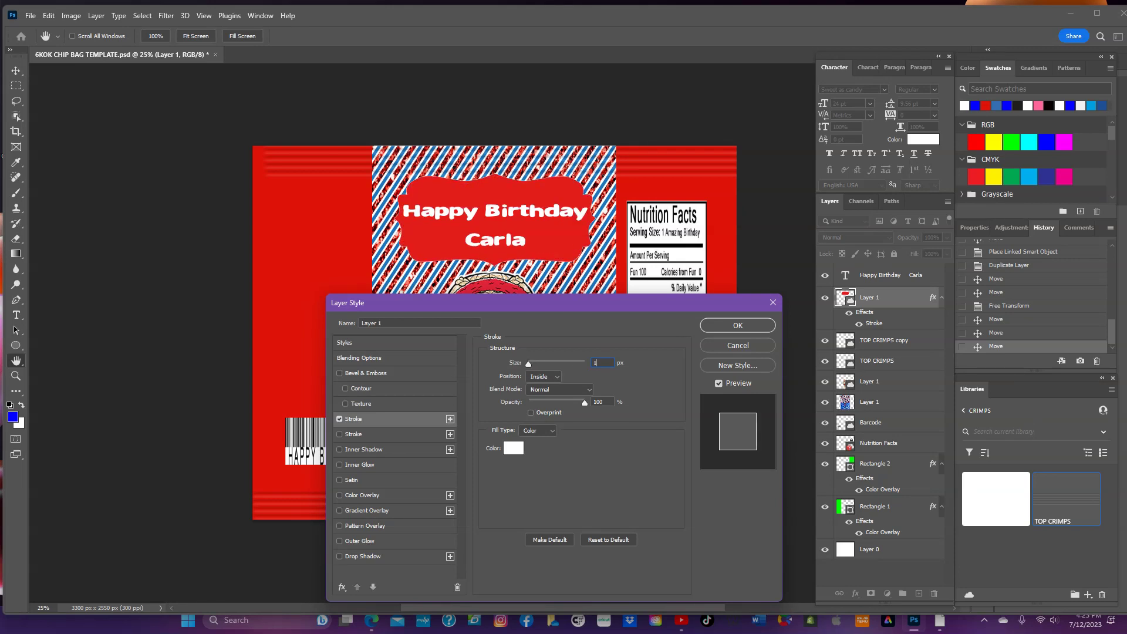
key(BackSpace)
text(5)
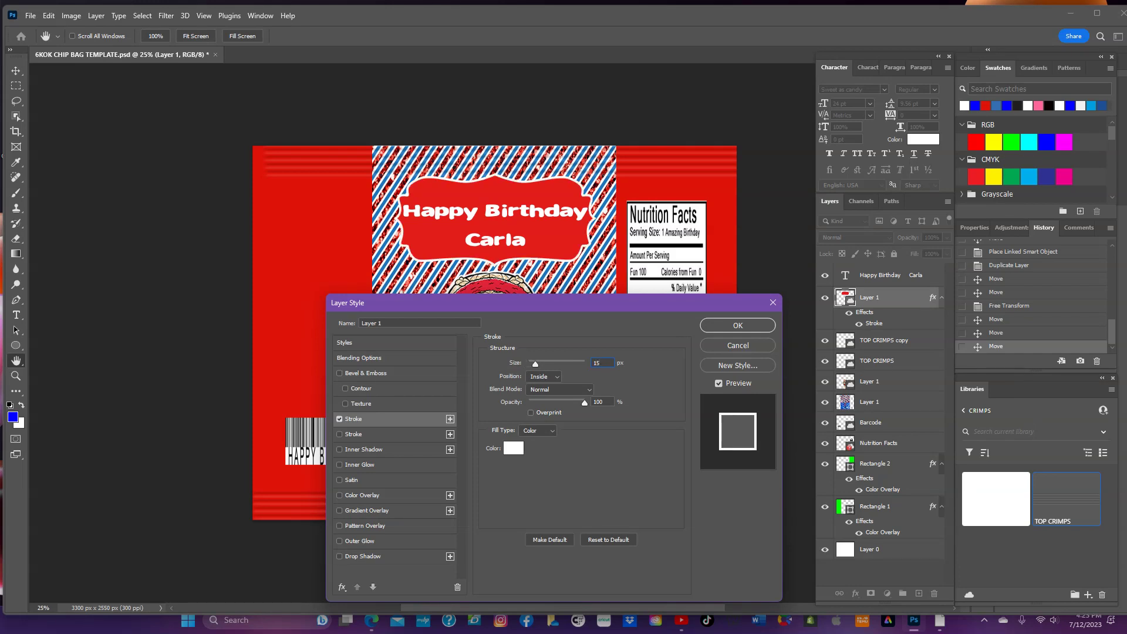
click(750, 325)
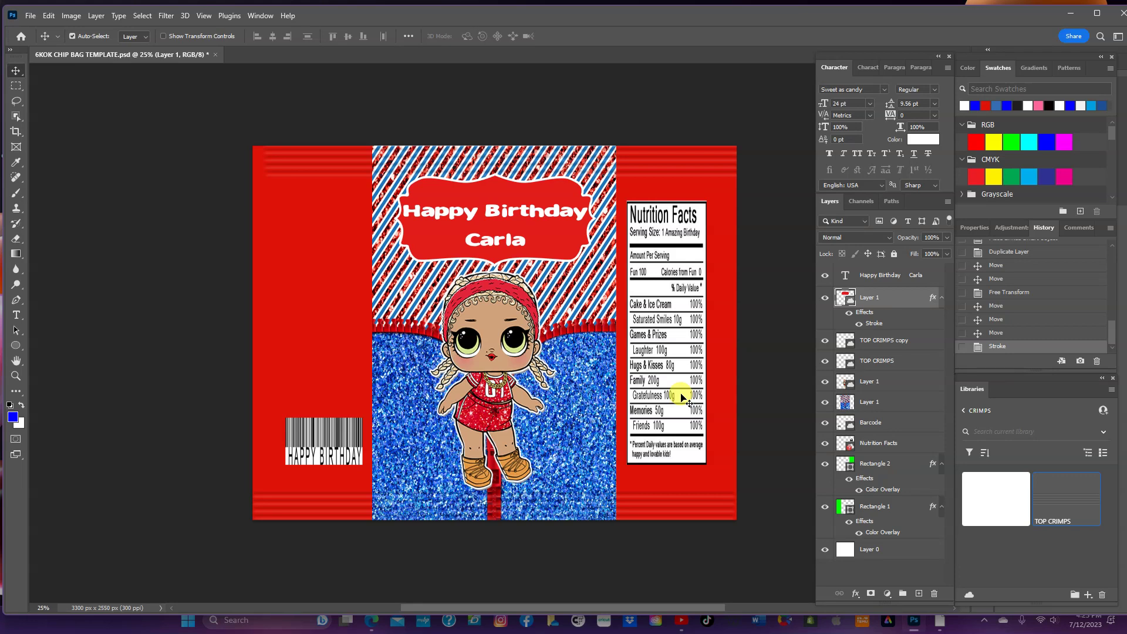
Step: Shift the Nutrition Facts box slightly upward and outline it with a 15 px inside stroke in the background stripes' blue, #1d75bd
drag(682, 397, 685, 379)
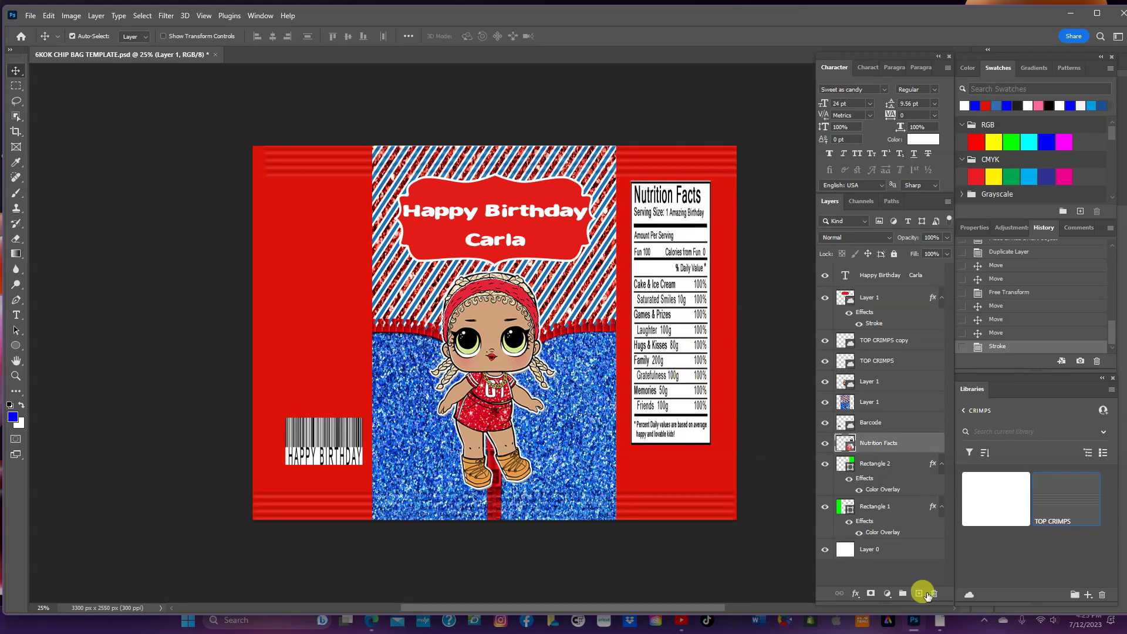
click(855, 593)
key(Escape)
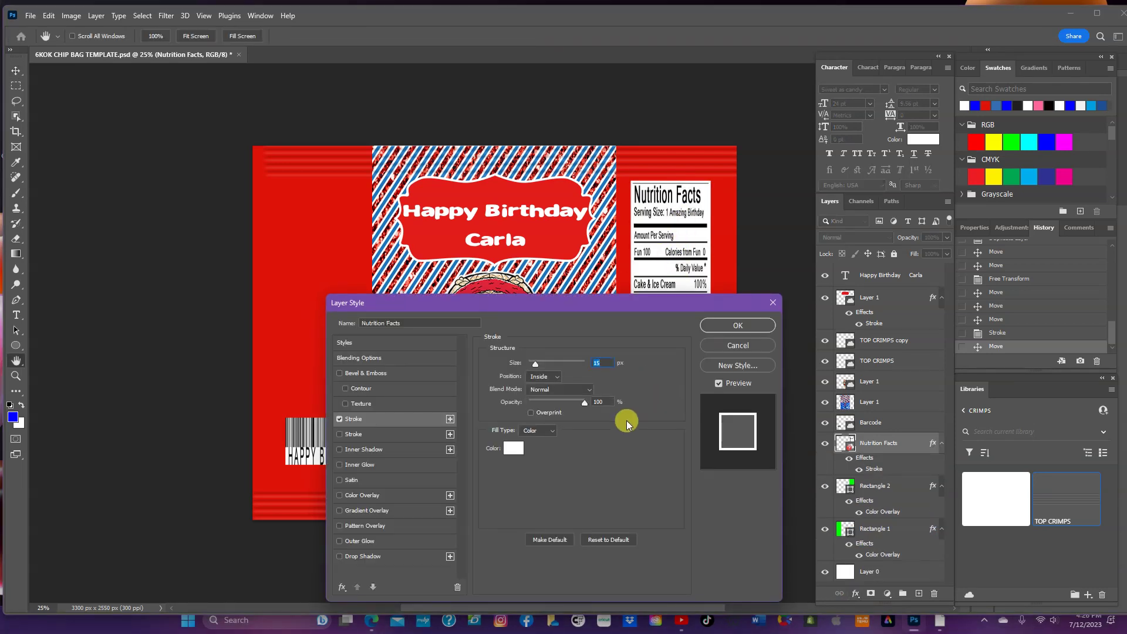
click(515, 449)
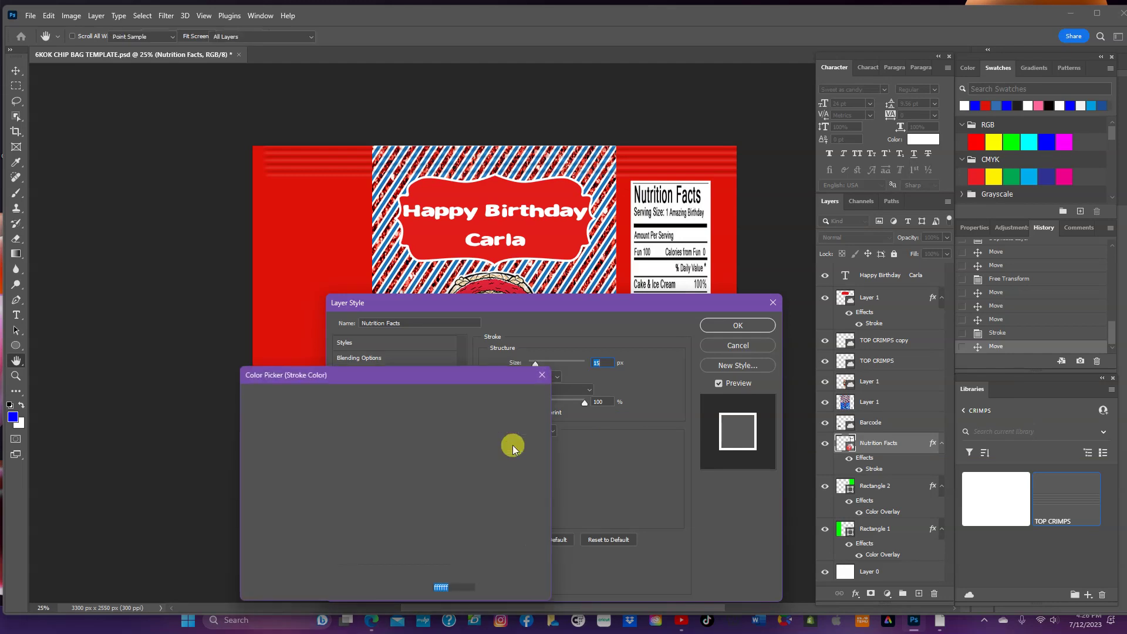
click(584, 269)
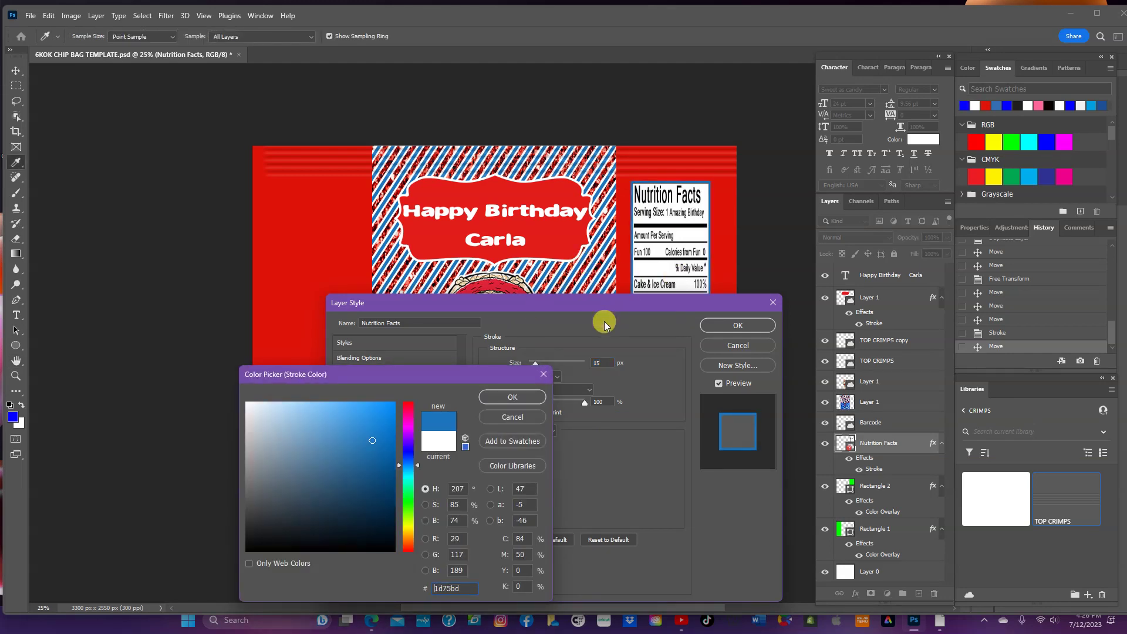
click(521, 399)
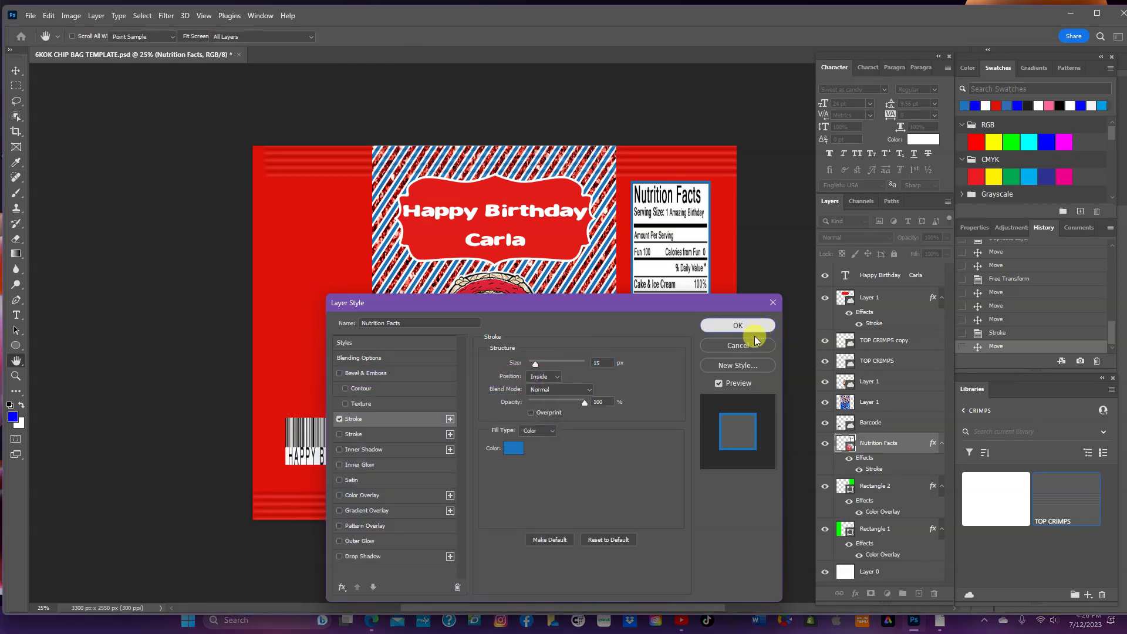
click(756, 330)
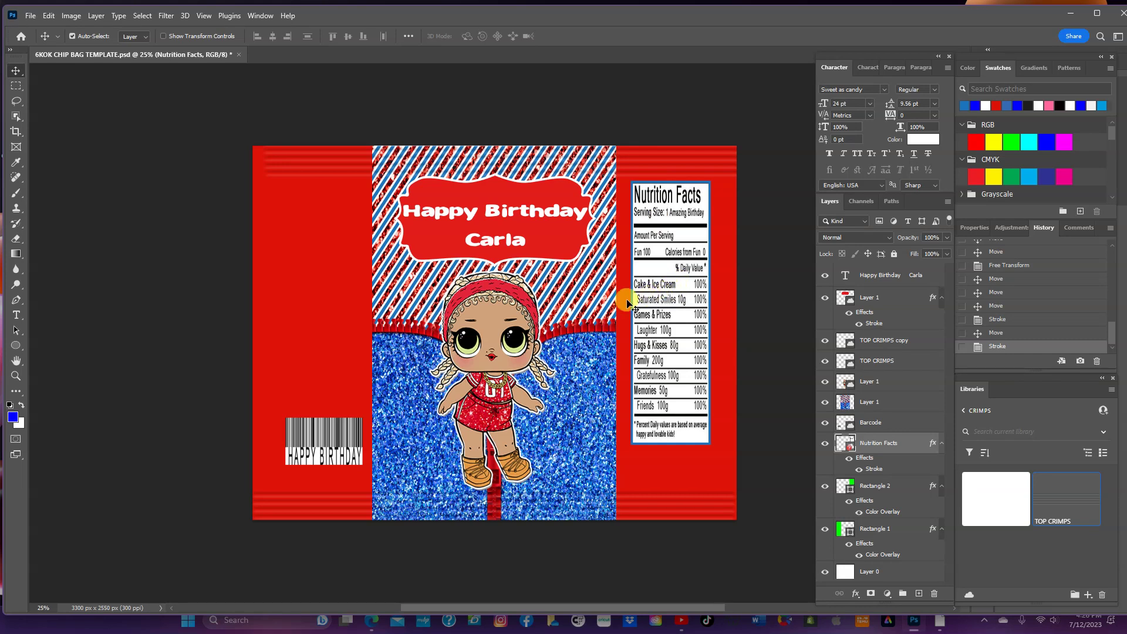
Step: Outline the barcode with the same blue 15 px inside stroke
click(327, 447)
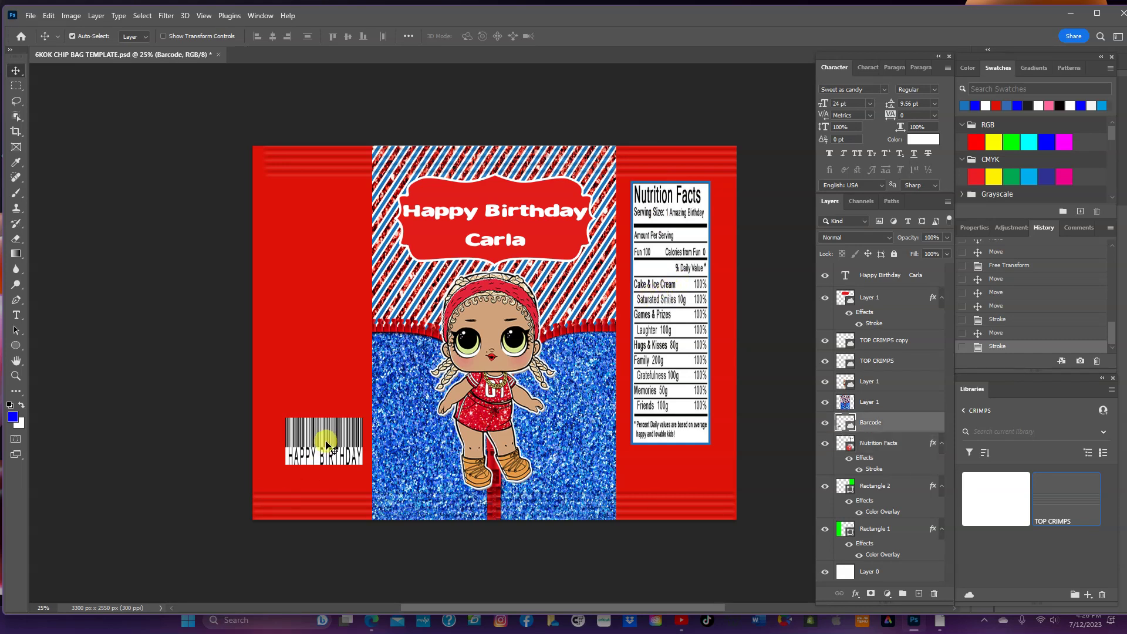
click(857, 597)
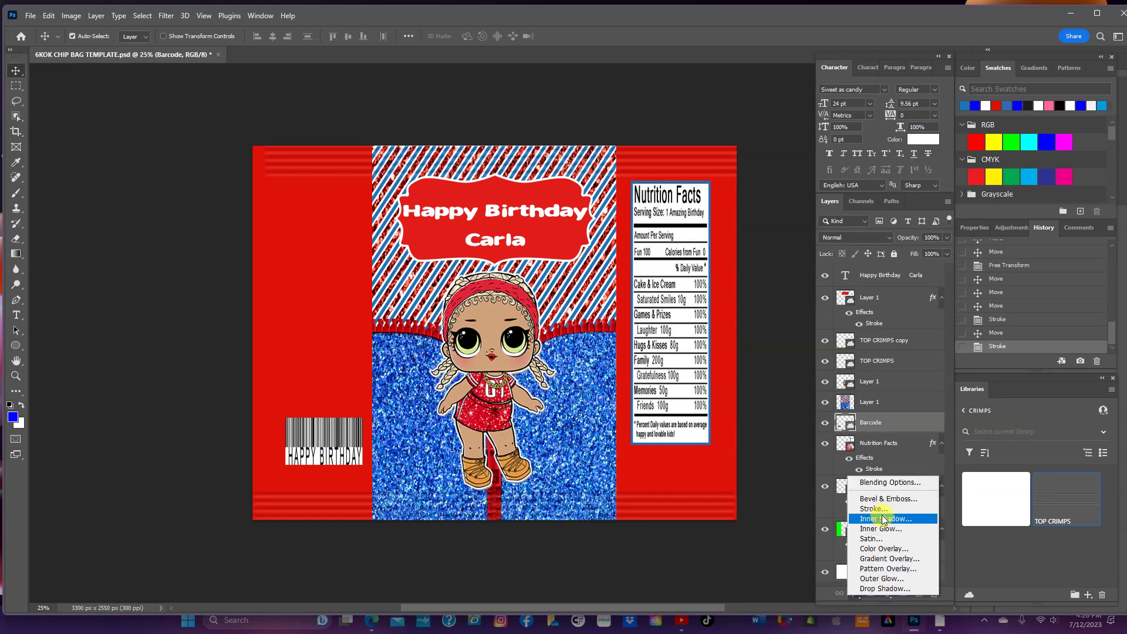
key(Escape)
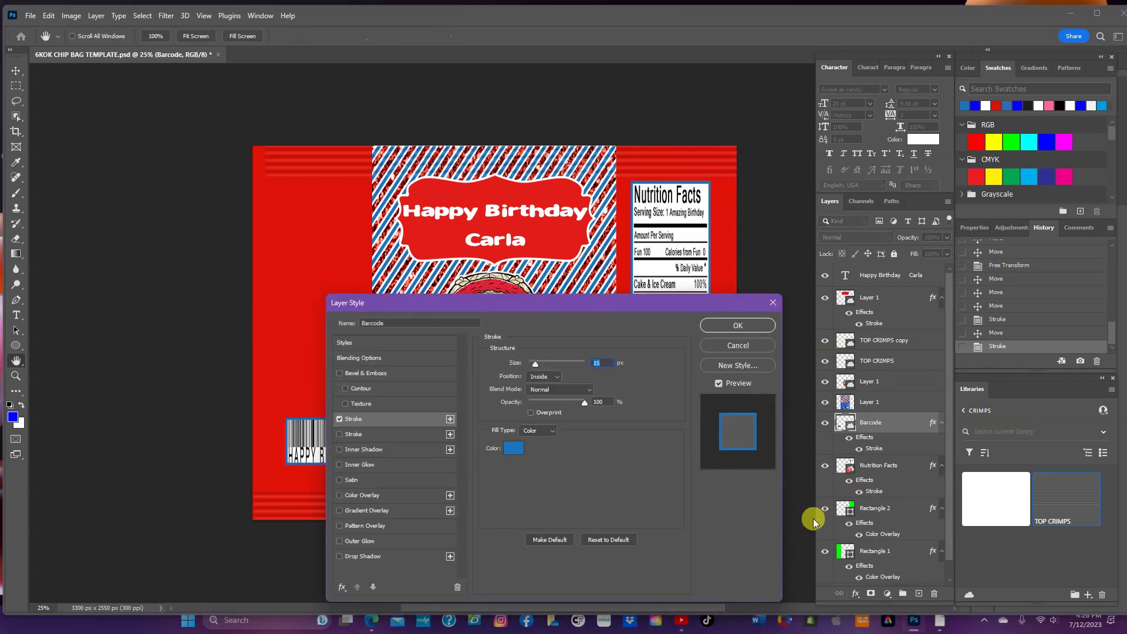
click(724, 322)
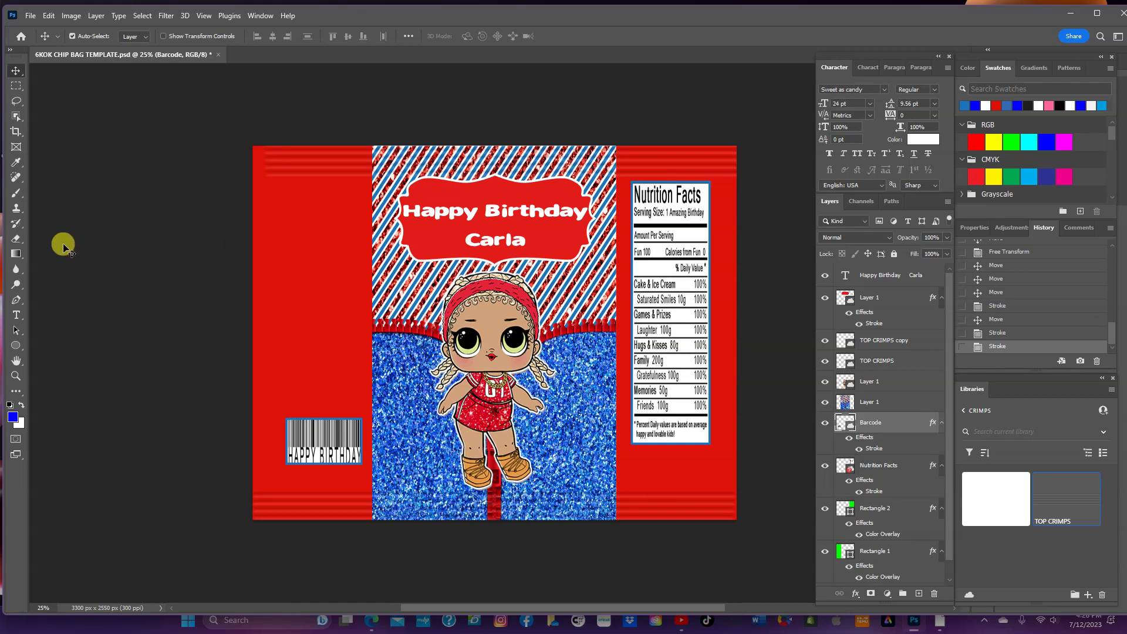
Step: Add centred text on the left red panel reading "Thank you for making my day so special. Love," followed by the child's name, over several lines
click(14, 315)
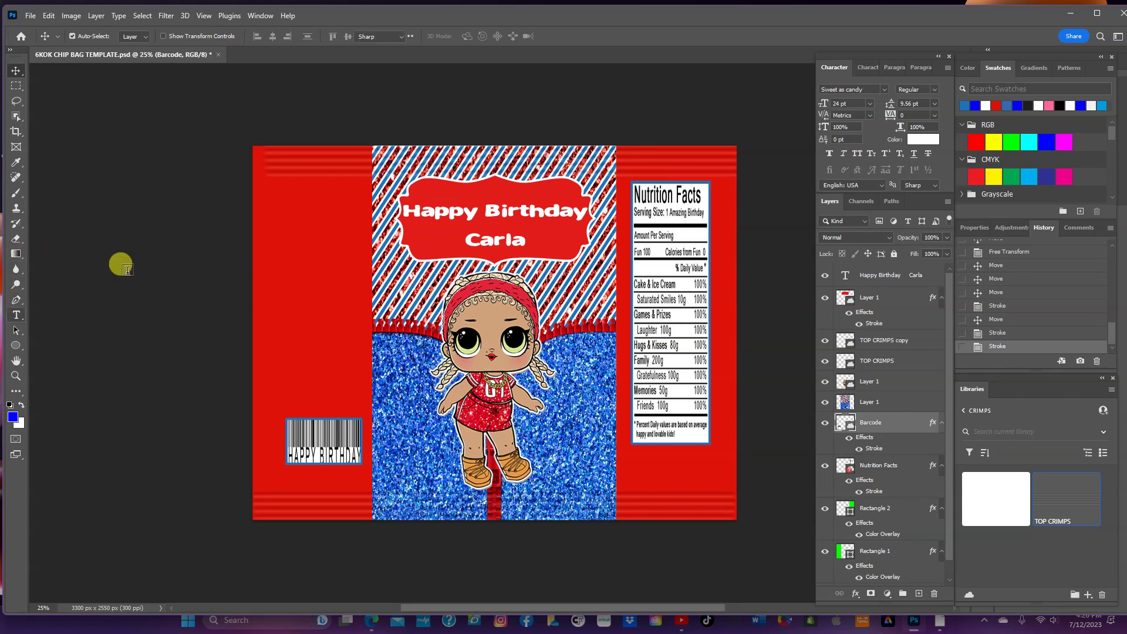
click(281, 215)
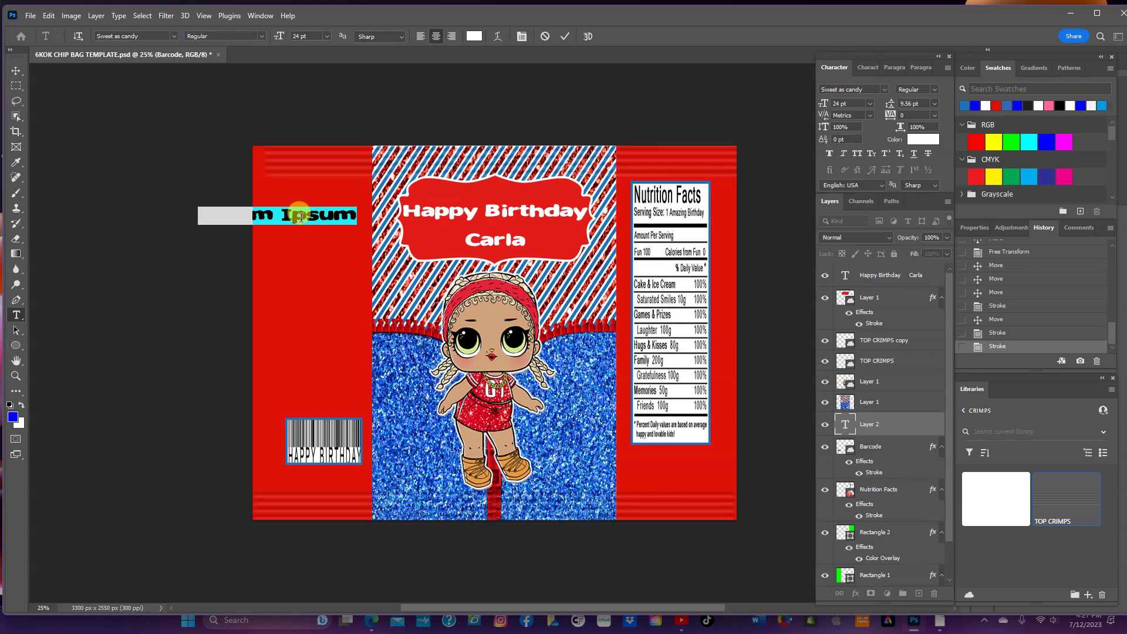
text(Thank)
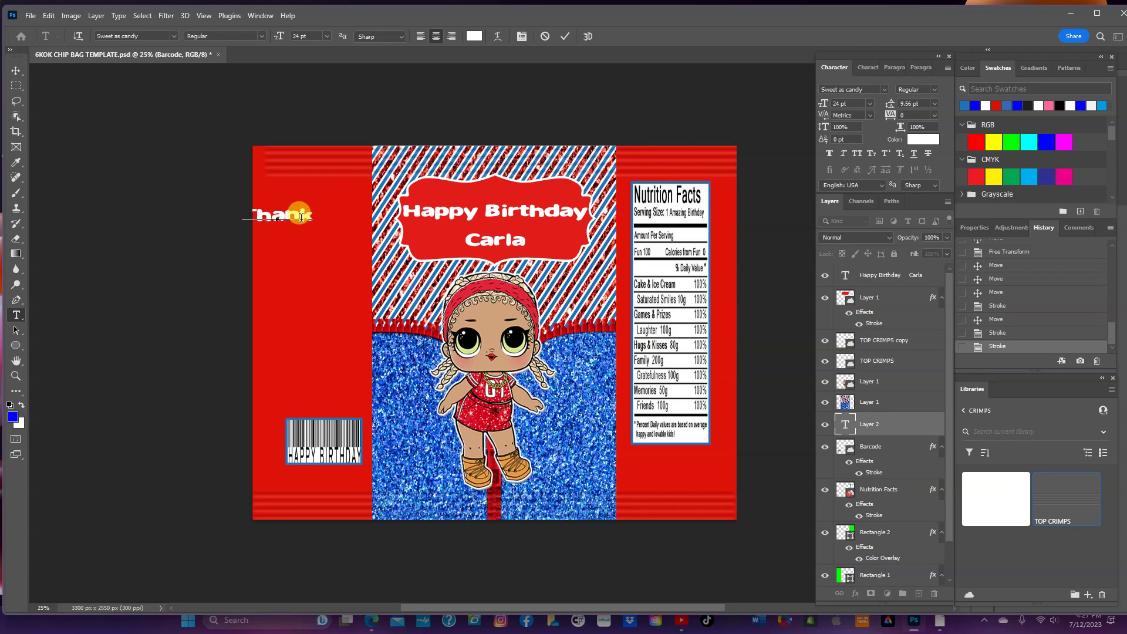
text( you)
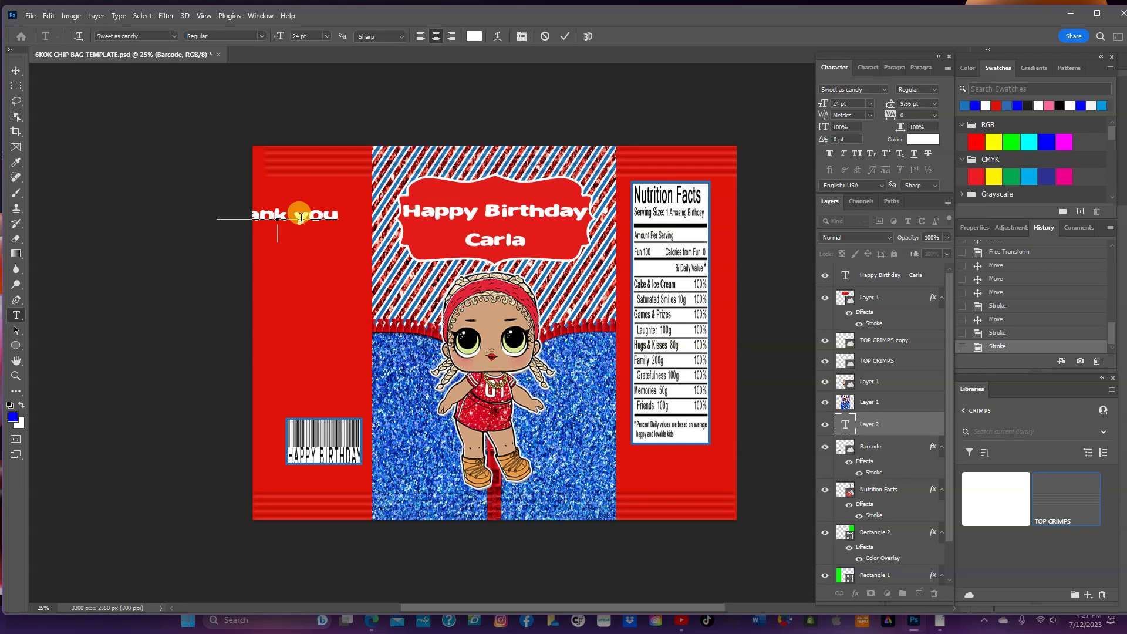
key(Return)
text(for)
text(making)
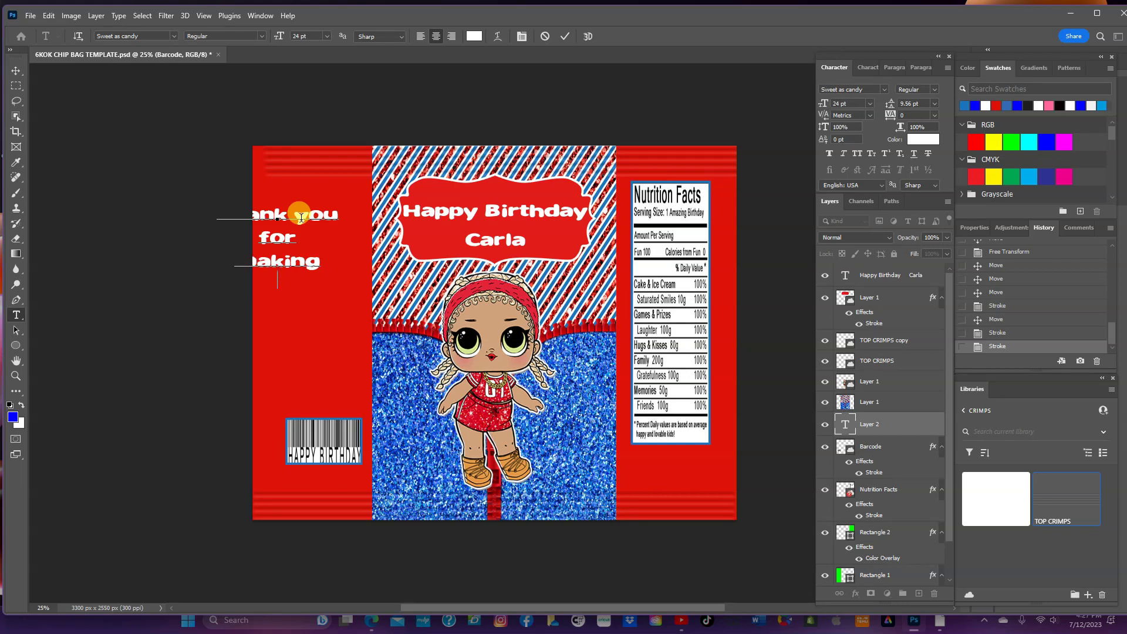
text(my d)
text(ay)
text(s)
text(o)
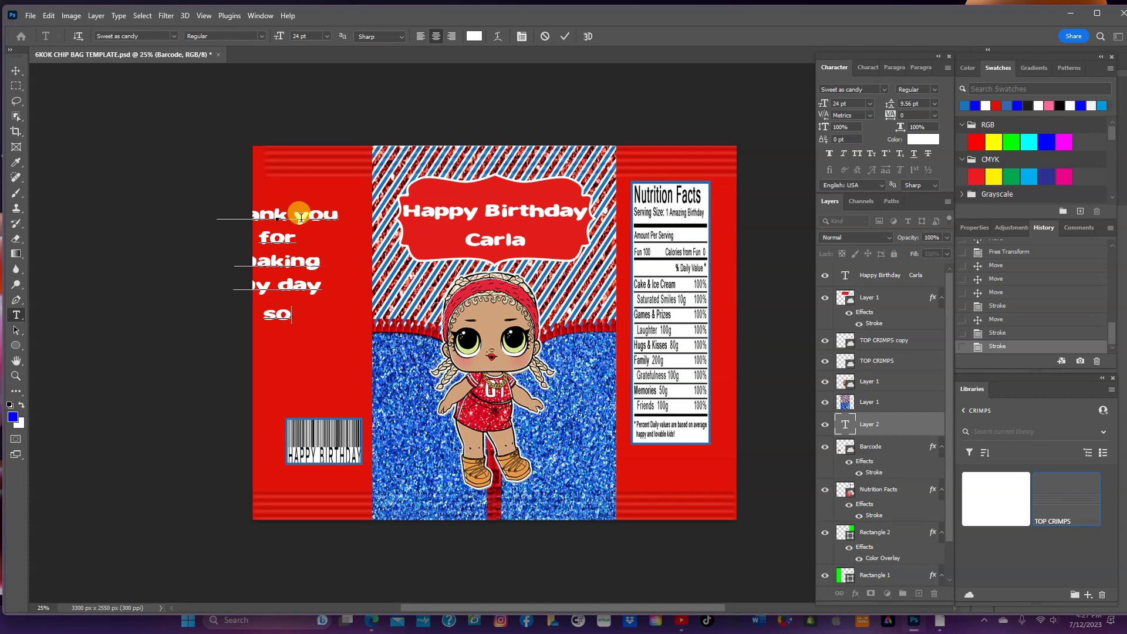
text( special)
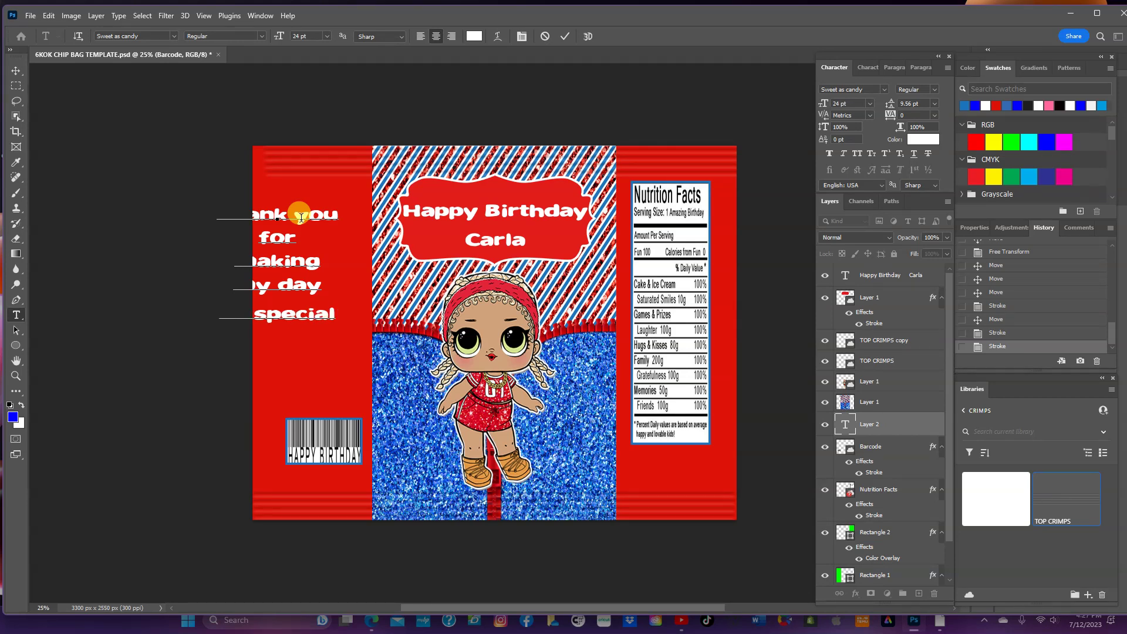
text(.)
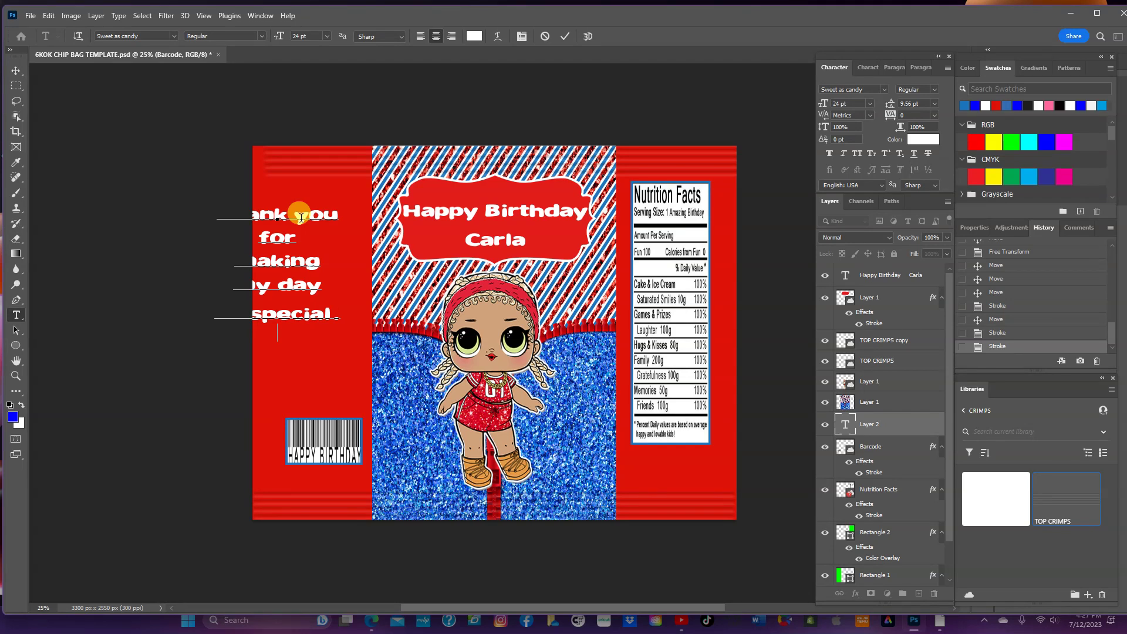
text(Love.)
key(Return)
text(Carla)
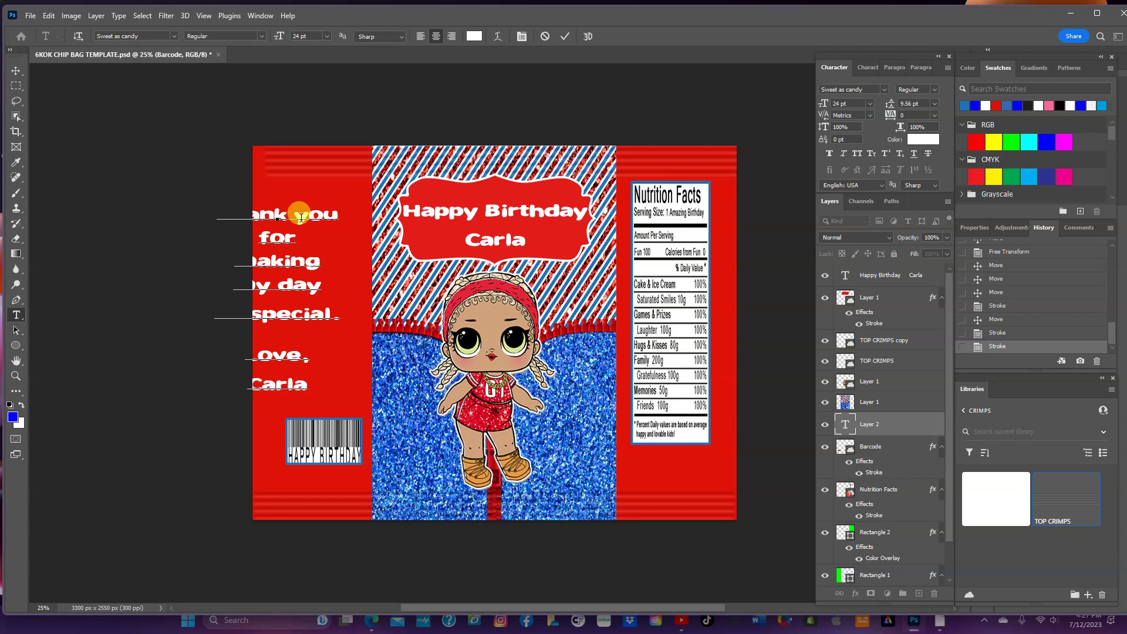
click(17, 71)
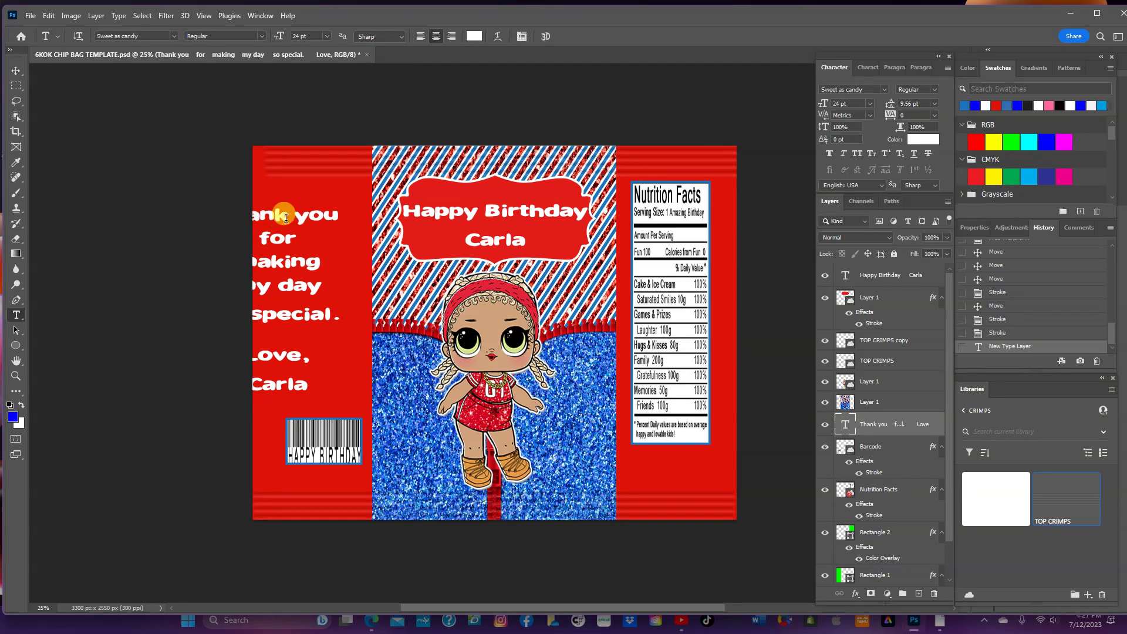
Step: Set the thank-you message to 18 pt and position it within the left red panel above the barcode
click(16, 71)
drag(288, 263, 318, 270)
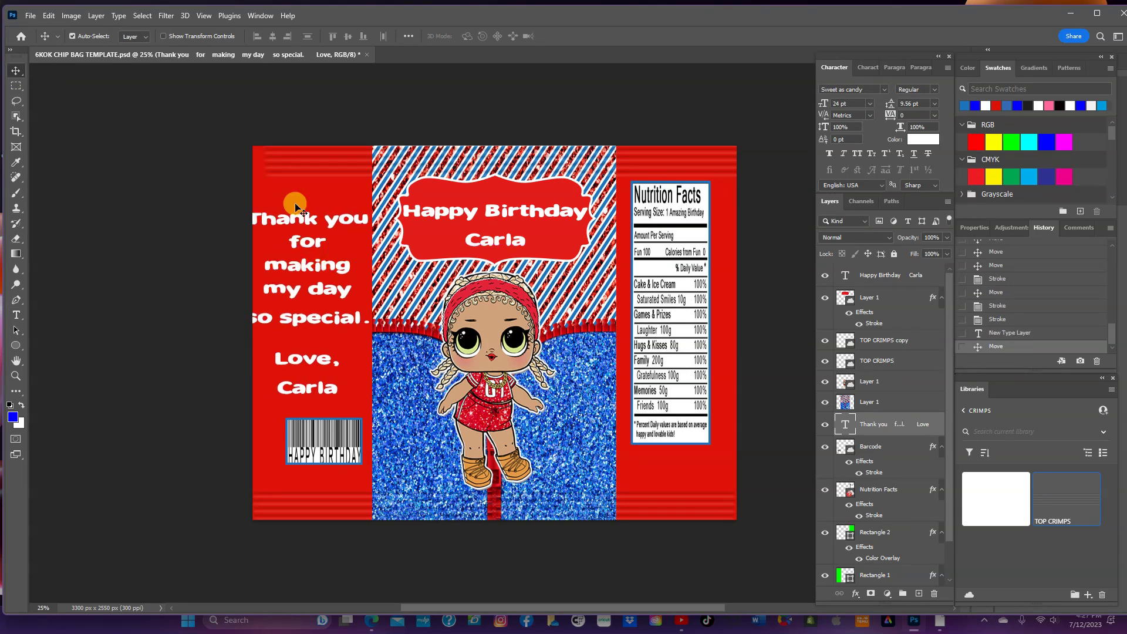
click(871, 104)
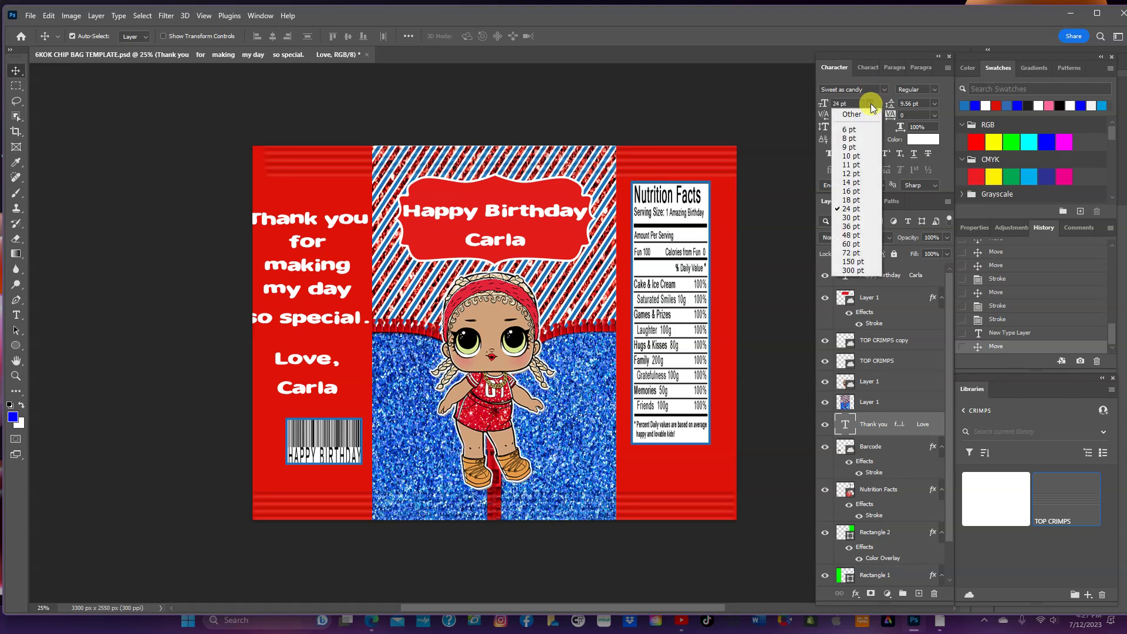
click(858, 198)
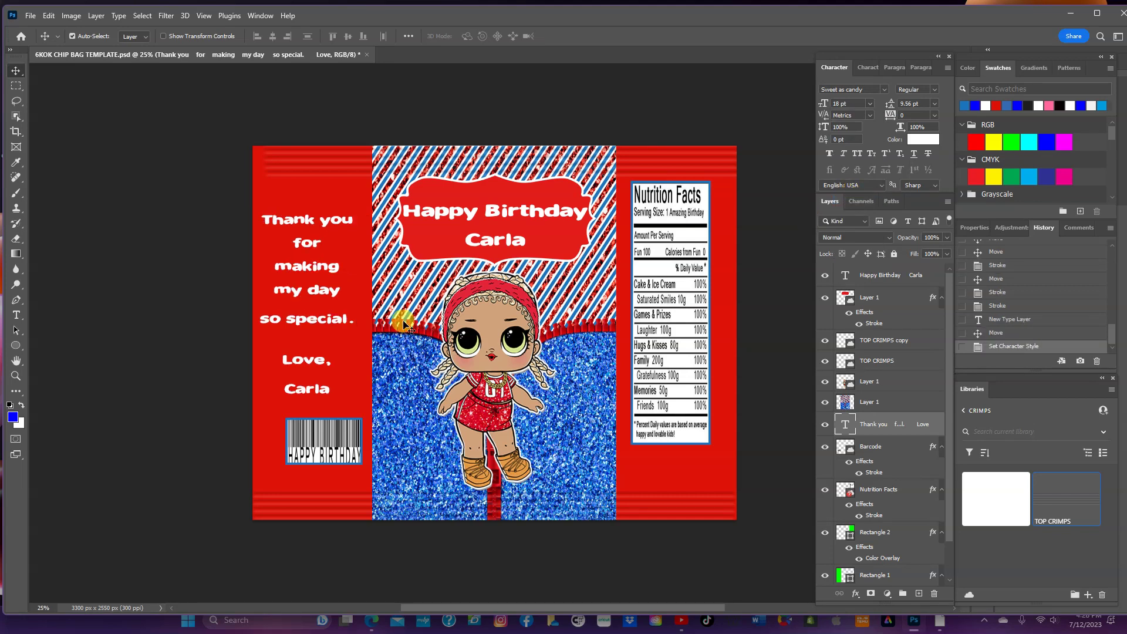
drag(333, 321, 345, 308)
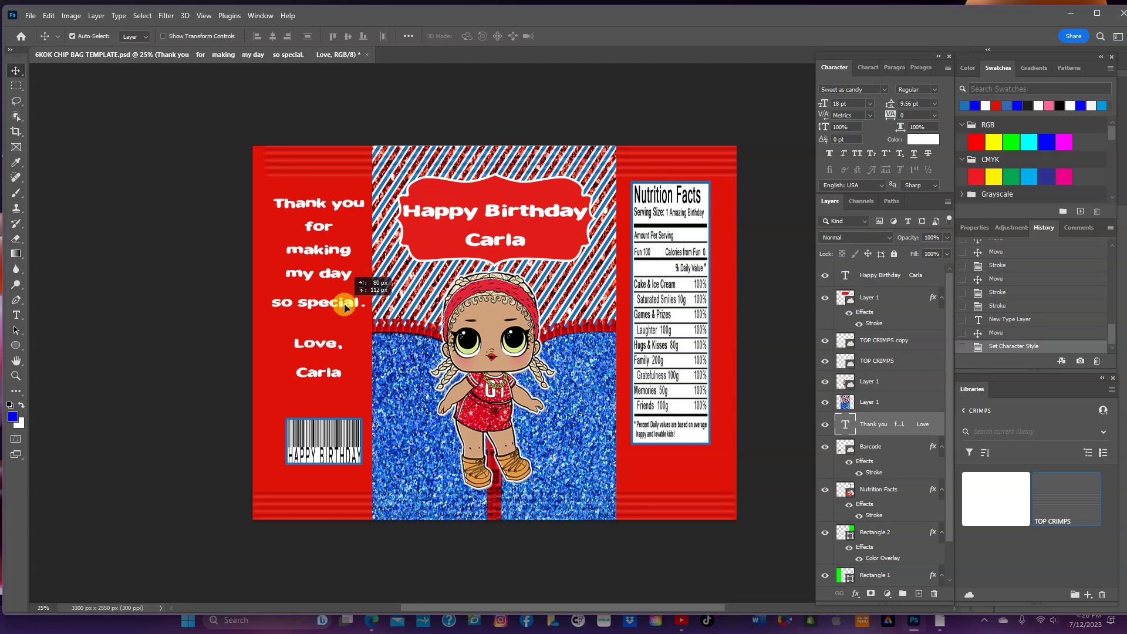
drag(345, 308, 346, 307)
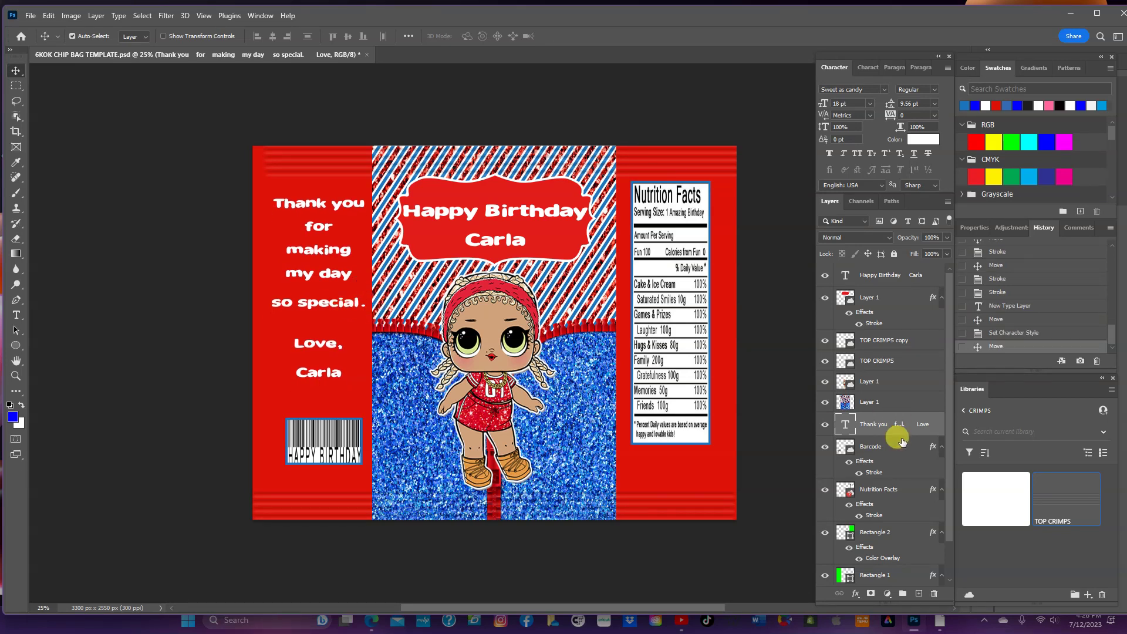